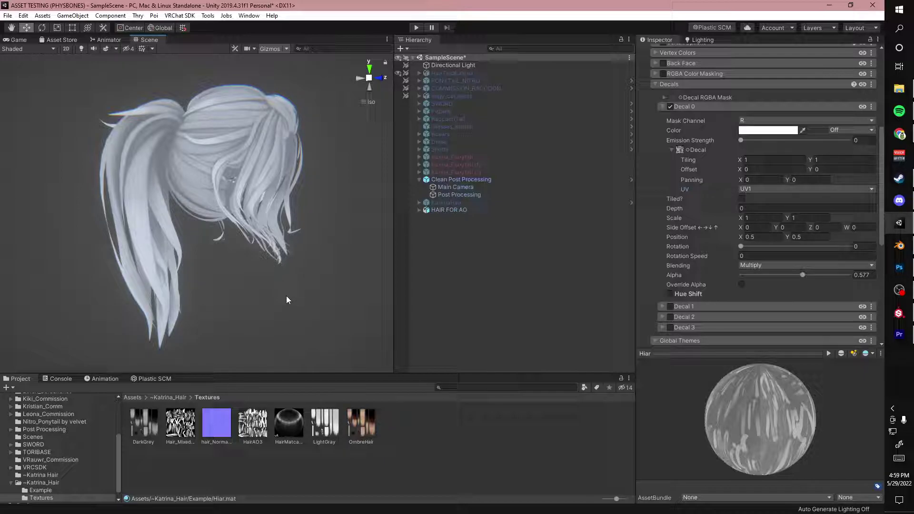
# Disable Decal 0 on the hair material, inspect the ponytail and bangs without it, and enable it again
pyautogui.keyDown('alt'); pyautogui.moveTo(286, 298); pyautogui.dragTo(259, 296); pyautogui.keyUp('alt')
pyautogui.keyDown('alt'); pyautogui.moveTo(207, 279); pyautogui.dragTo(331, 312); pyautogui.keyUp('alt')
pyautogui.scroll(8, 227, 253)
pyautogui.keyDown('alt'); pyautogui.moveTo(331, 312); pyautogui.dragTo(167, 224, button='right'); pyautogui.keyUp('alt')
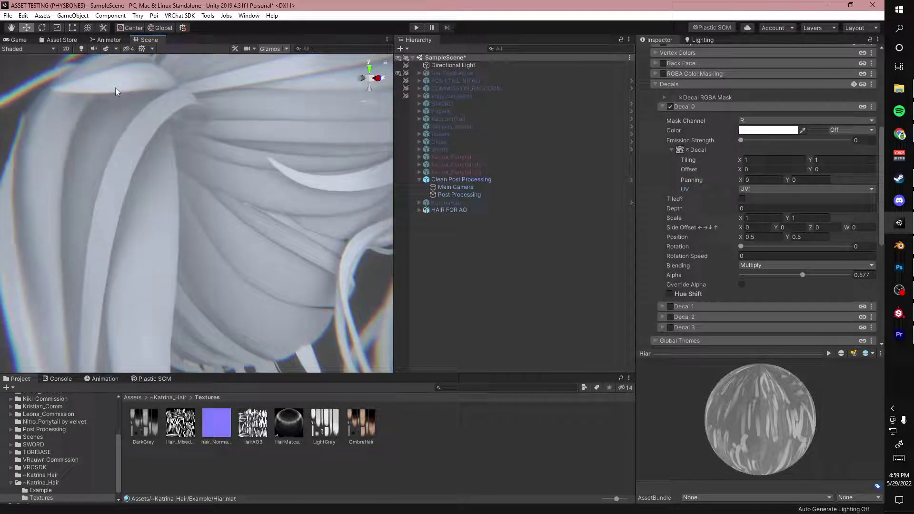
pyautogui.scroll(-5, 79, 224)
pyautogui.keyDown('alt'); pyautogui.moveTo(79, 224); pyautogui.dragTo(263, 237); pyautogui.keyUp('alt')
pyautogui.keyDown('alt'); pyautogui.moveTo(263, 236); pyautogui.dragTo(243, 163, button='right'); pyautogui.keyUp('alt')
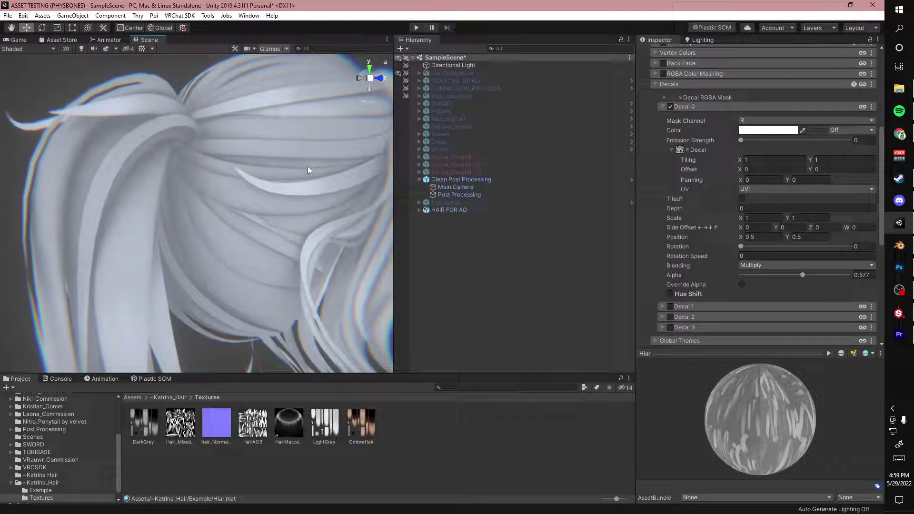
pyautogui.click(670, 106)
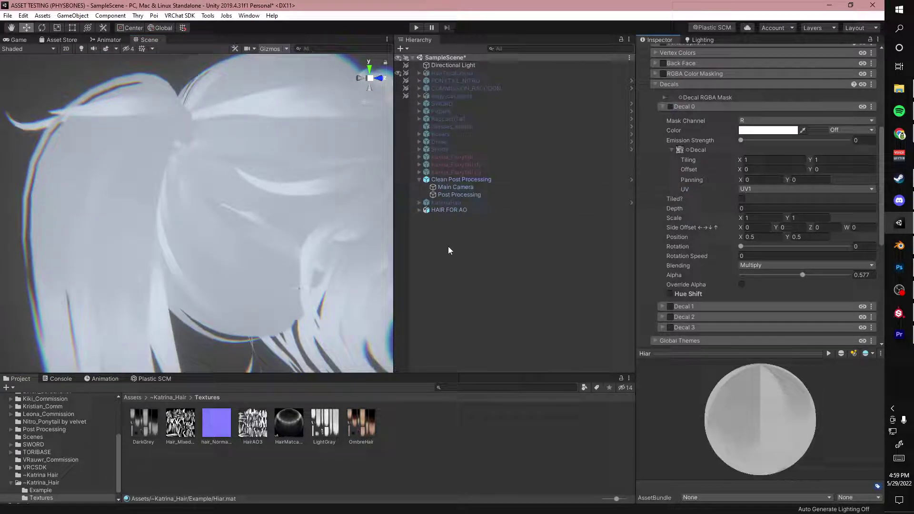
pyautogui.scroll(-3, 285, 251)
pyautogui.moveTo(271, 250)
pyautogui.keyDown('alt'); pyautogui.mouseDown()
pyautogui.moveTo(294, 252)
pyautogui.moveTo(218, 257)
pyautogui.moveTo(327, 259)
pyautogui.moveTo(286, 249)
pyautogui.moveTo(306, 262)
pyautogui.moveTo(396, 230)
pyautogui.moveTo(336, 216)
pyautogui.moveTo(419, 218)
pyautogui.moveTo(381, 216)
pyautogui.mouseUp(); pyautogui.keyUp('alt')
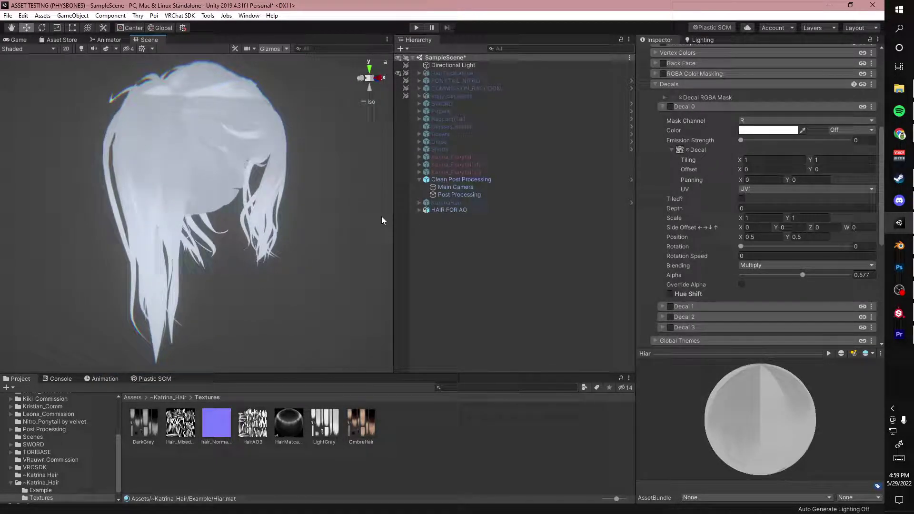
pyautogui.keyDown('alt'); pyautogui.moveTo(319, 224); pyautogui.dragTo(252, 224); pyautogui.keyUp('alt')
pyautogui.click(670, 107)
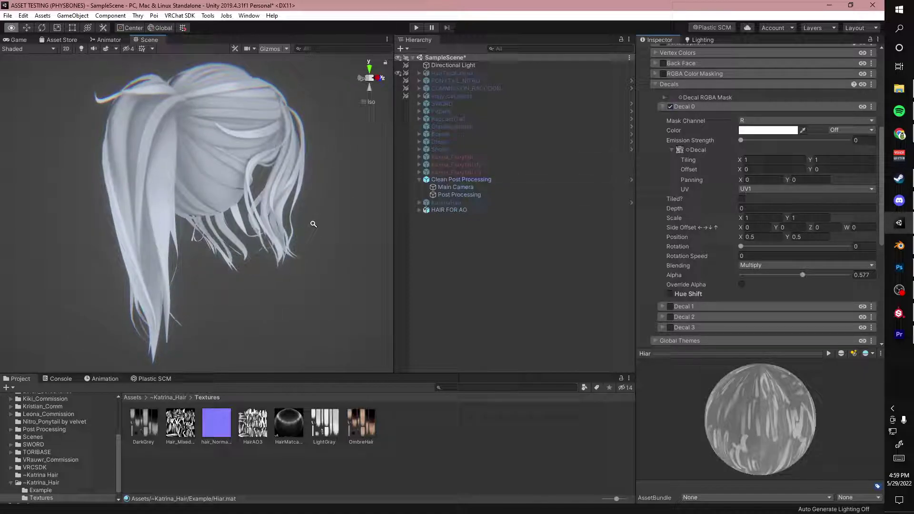
# Switch to Blender and hide the hair's armature so that only the hair mesh is displayed
pyautogui.click(903, 245)
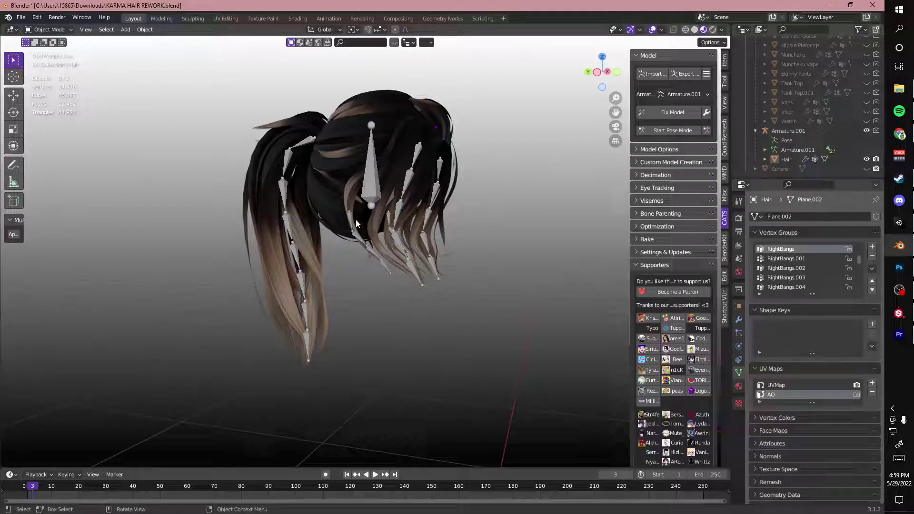
pyautogui.scroll(-4, 444, 215)
pyautogui.scroll(4, 435, 243)
pyautogui.click(378, 208)
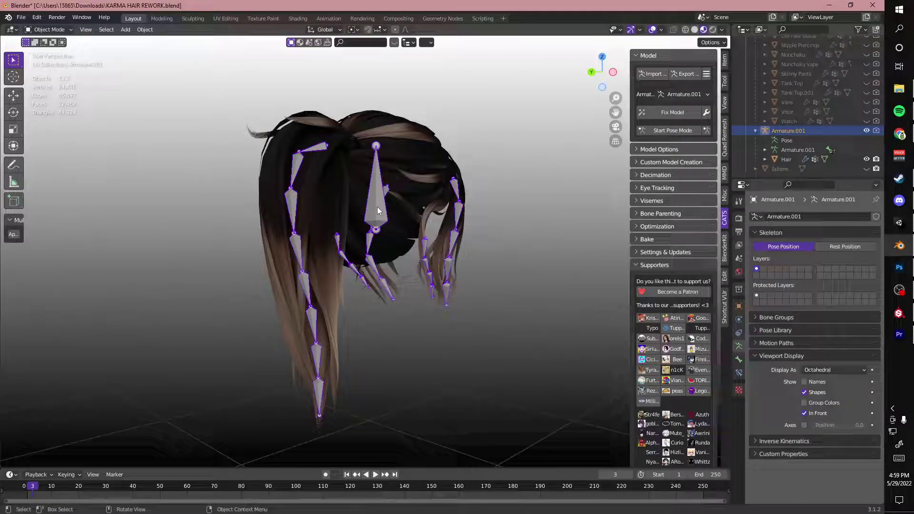
pyautogui.press('h')
pyautogui.moveTo(377, 210); pyautogui.dragTo(387, 286, button='middle')
pyautogui.scroll(2, 384, 287)
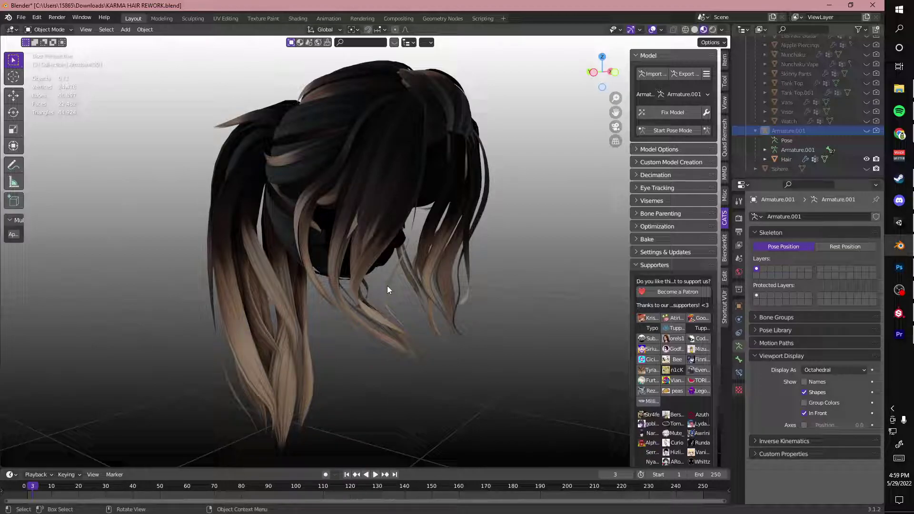
pyautogui.moveTo(386, 284); pyautogui.dragTo(504, 284, button='middle')
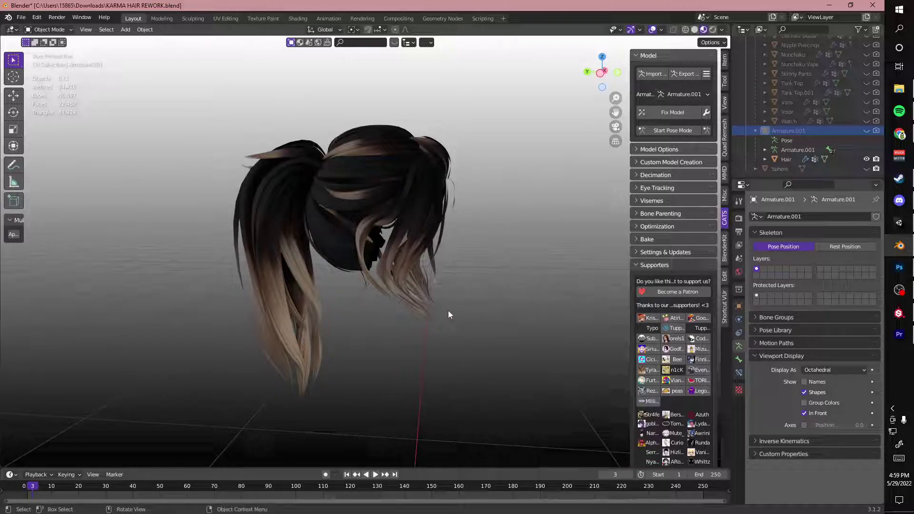
pyautogui.scroll(2, 447, 310)
# Select the hair mesh, check its geometry in Edit Mode, and remove its AO UV map in Object Mode
pyautogui.click(353, 213)
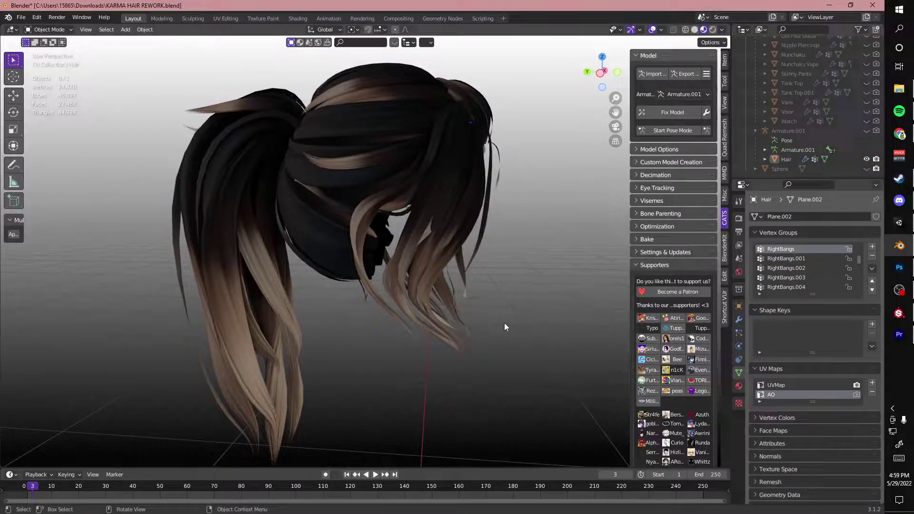
pyautogui.moveTo(504, 322); pyautogui.dragTo(404, 310, button='middle')
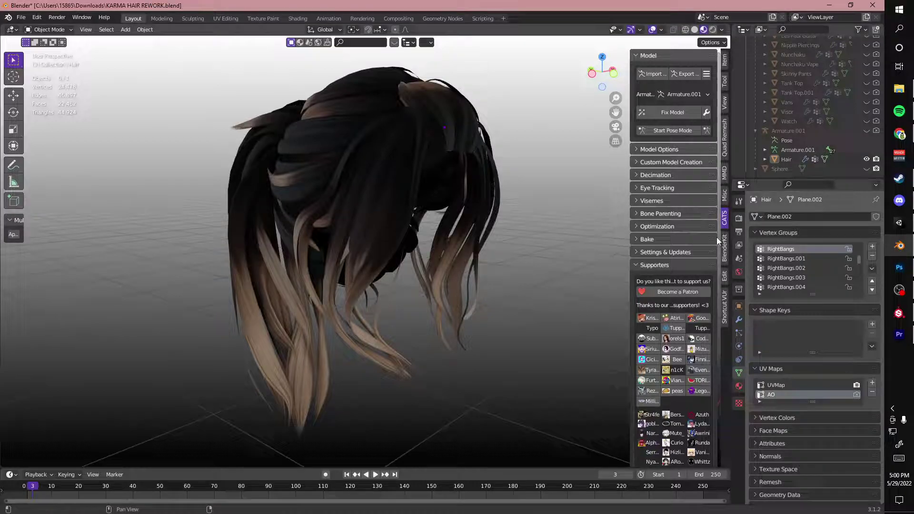
pyautogui.moveTo(377, 200); pyautogui.dragTo(429, 204, button='middle')
pyautogui.click(435, 258)
pyautogui.scroll(-4, 466, 239)
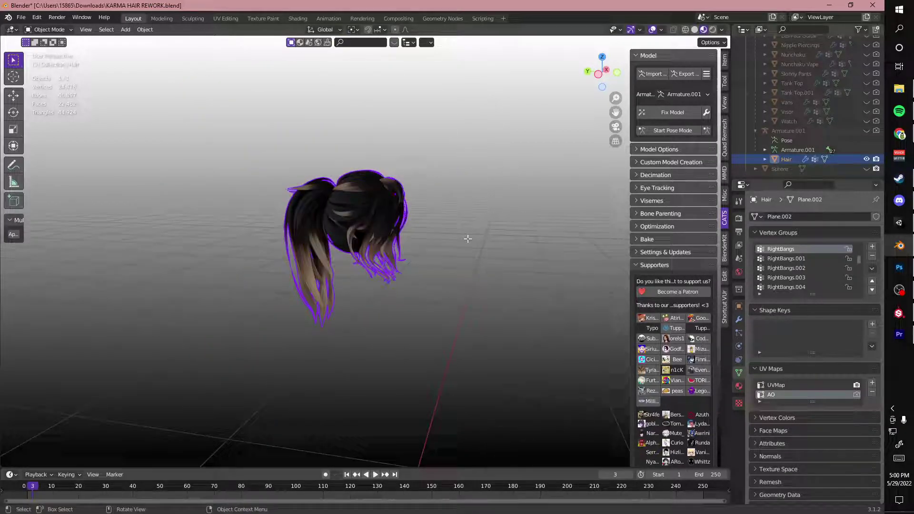
pyautogui.press('Tab')
pyautogui.scroll(3, 427, 239)
pyautogui.moveTo(467, 239); pyautogui.dragTo(393, 169, button='middle')
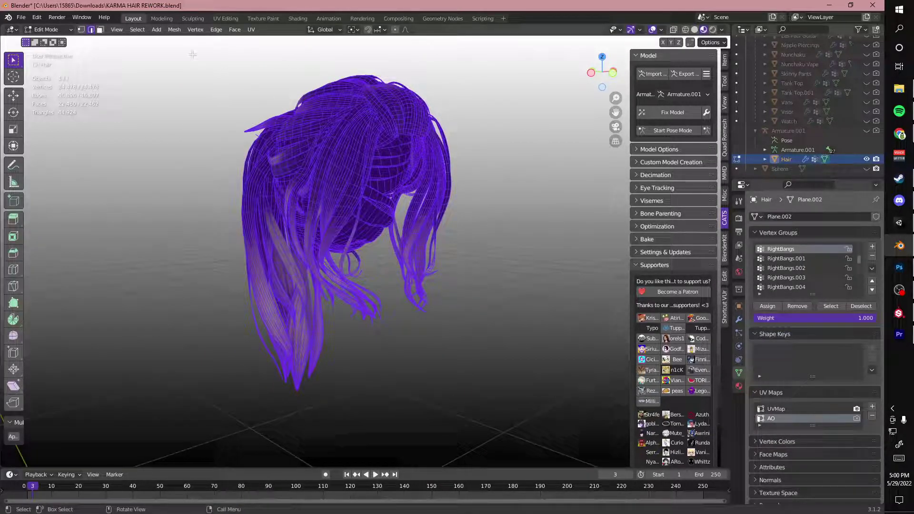
pyautogui.moveTo(347, 214); pyautogui.dragTo(499, 241, button='middle')
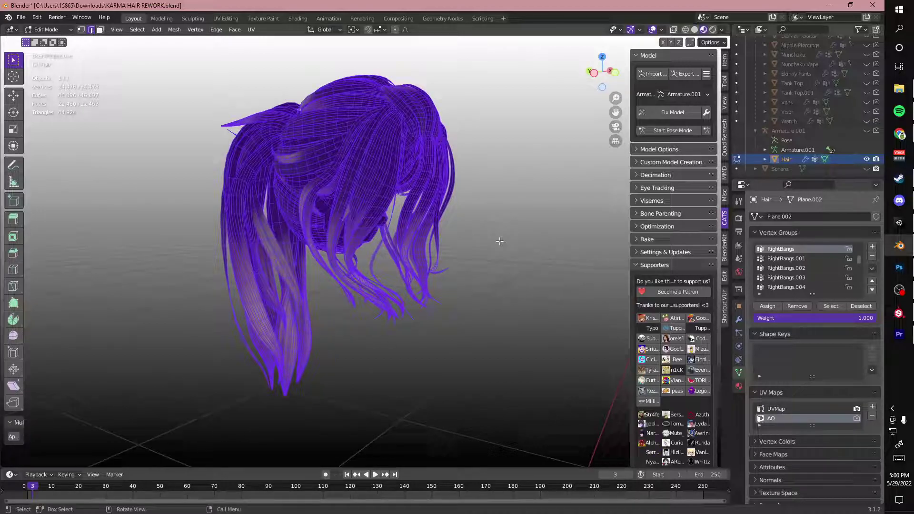
pyautogui.press('Tab')
pyautogui.click(872, 391)
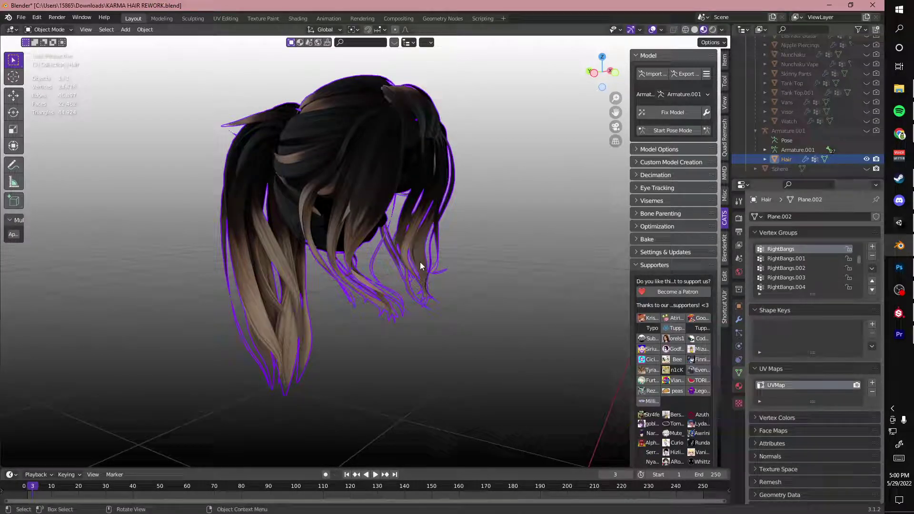
# Put the hair mesh in Edit Mode with solid shading and show all its UVs in the UV Editing workspace
pyautogui.moveTo(419, 266)
pyautogui.mouseDown(button='middle')
pyautogui.moveTo(347, 199)
pyautogui.moveTo(373, 190)
pyautogui.moveTo(429, 206)
pyautogui.mouseUp(button='middle')
pyautogui.press('Tab')
pyautogui.hotkey('alt', 'a')
pyautogui.press('z')
pyautogui.click(495, 206)
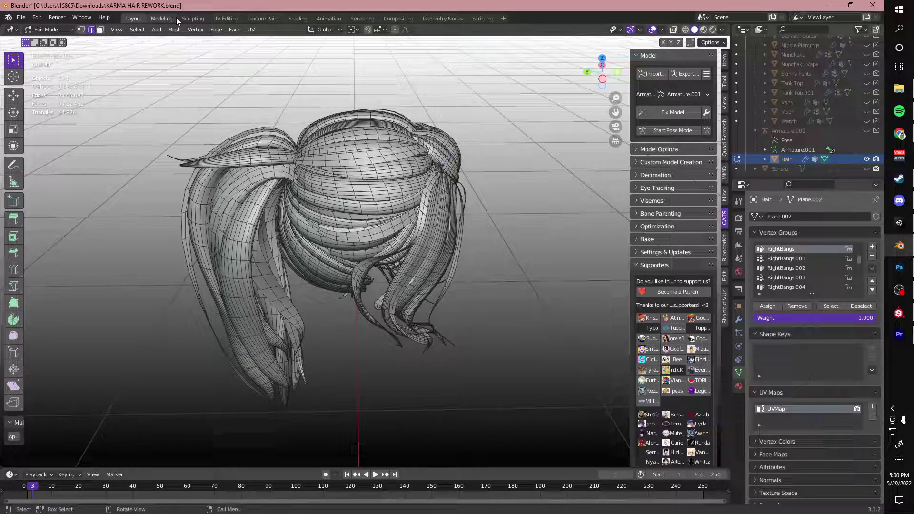
pyautogui.click(226, 18)
pyautogui.press('a')
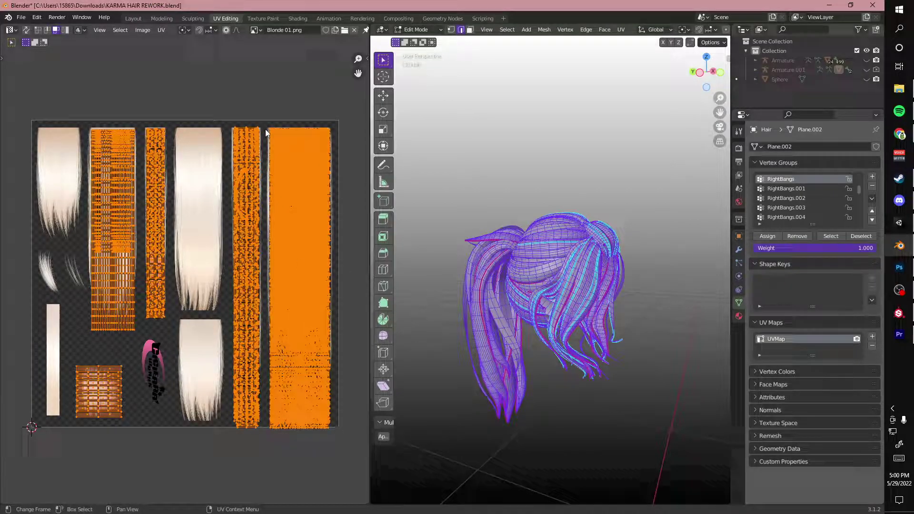
pyautogui.hotkey('ctrl', 'z')
pyautogui.hotkey('ctrl', 'q')
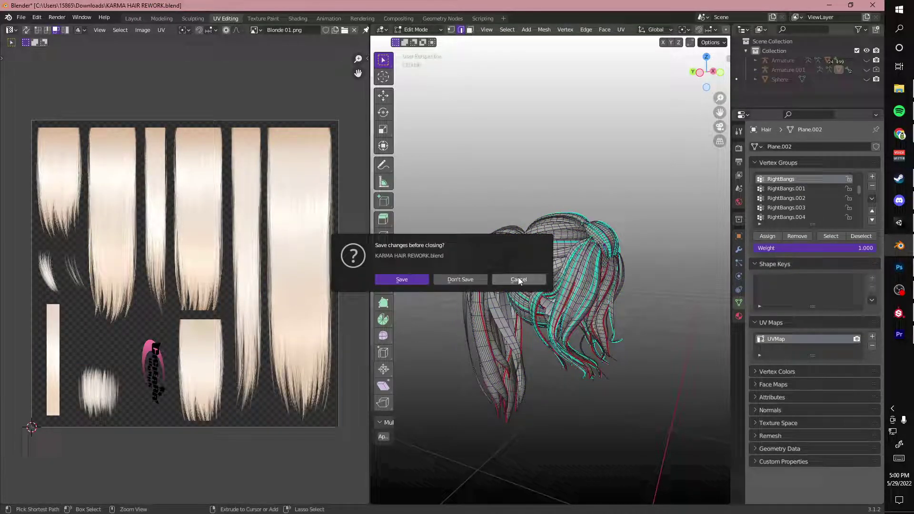
pyautogui.click(517, 279)
# Select the entire linked strand across the upper side of the head and hide the rest of the hair
pyautogui.click(549, 235)
pyautogui.hotkey('ctrl', 'l')
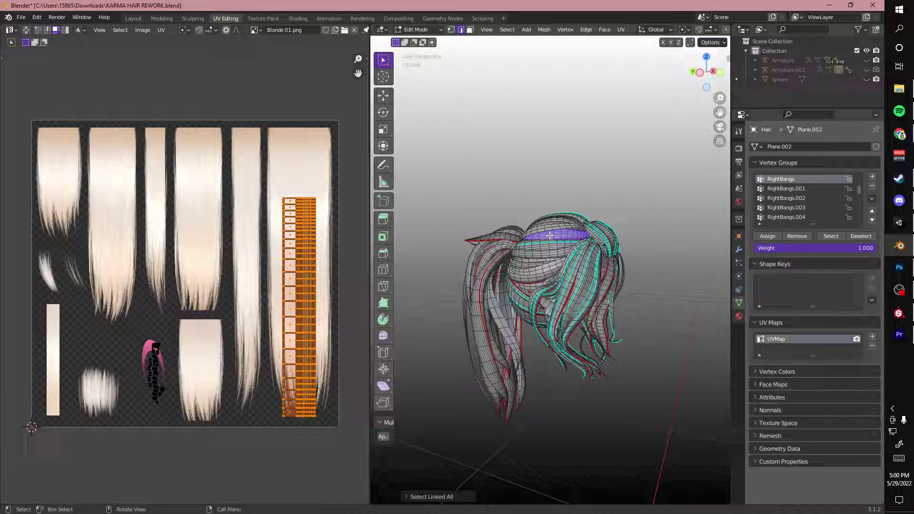
pyautogui.scroll(3, 209, 118)
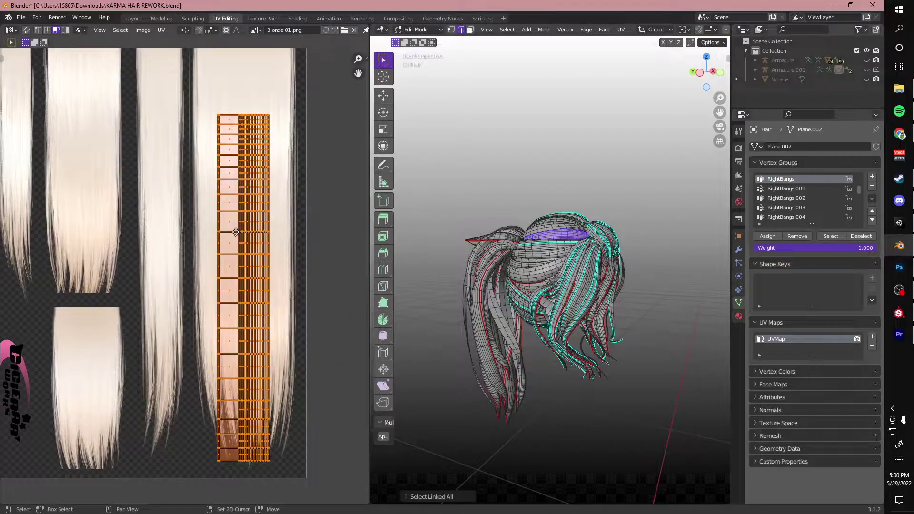
pyautogui.scroll(5, 570, 205)
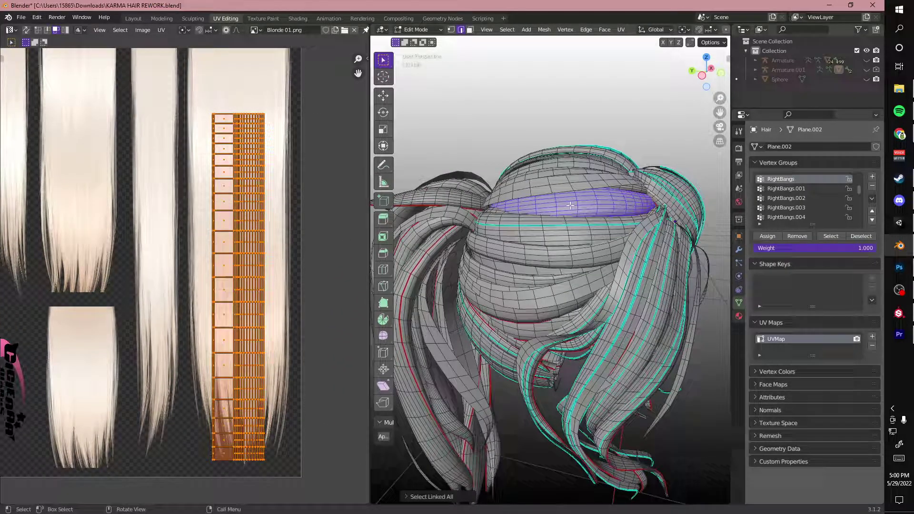
pyautogui.hotkey('ctrl', 'i')
pyautogui.press('h')
pyautogui.press('a')
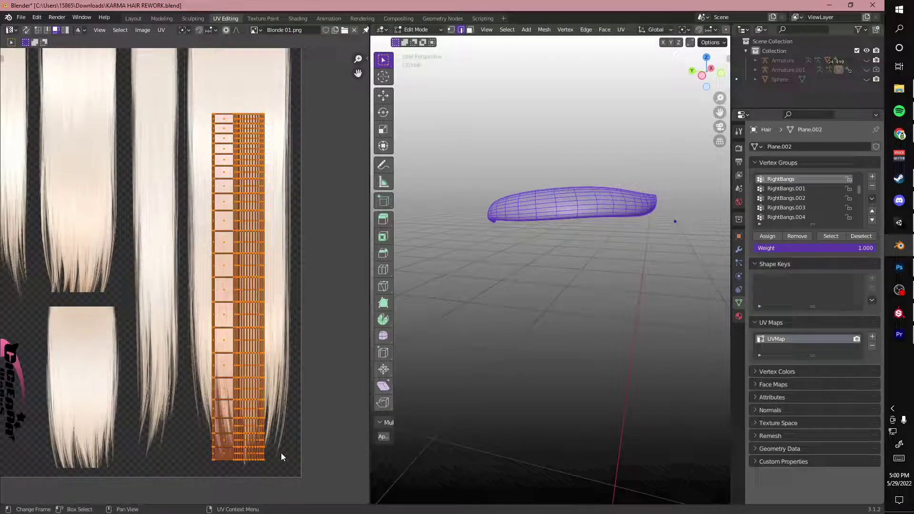
# Examine the isolated strand's underside and open end alongside its UV layout on the hair texture
pyautogui.moveTo(471, 238); pyautogui.dragTo(530, 257, button='middle')
pyautogui.scroll(-4, 279, 183)
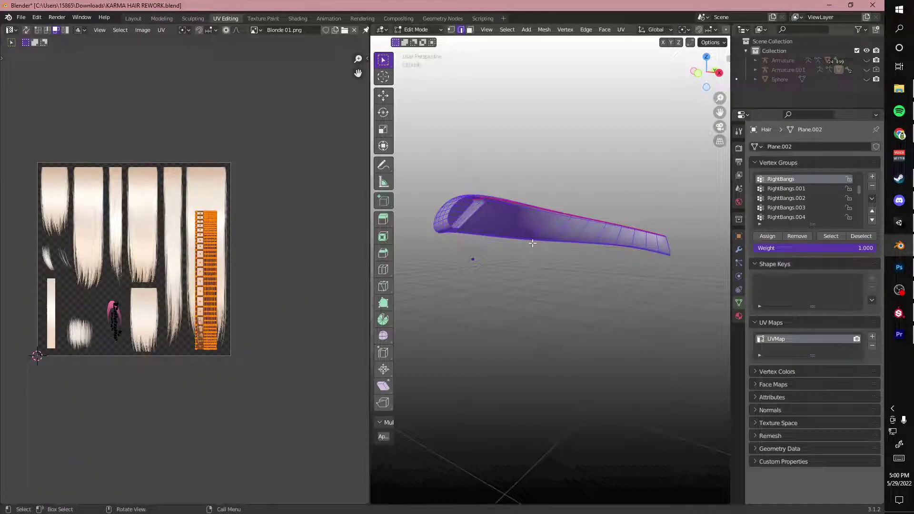
pyautogui.moveTo(485, 188); pyautogui.dragTo(422, 198, button='middle')
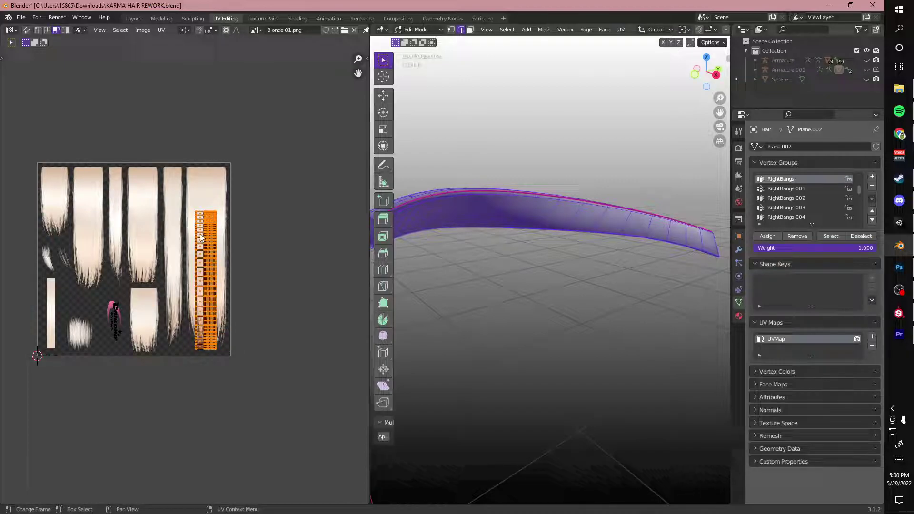
pyautogui.scroll(4, 201, 237)
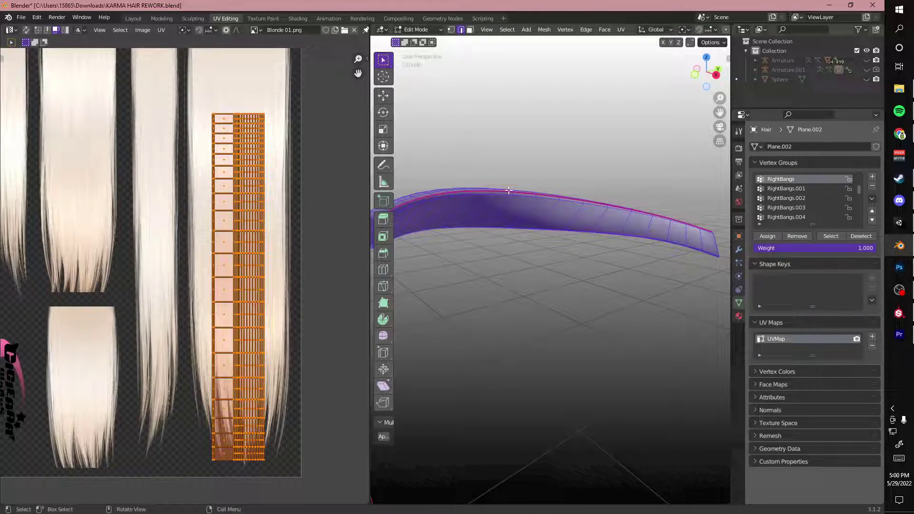
pyautogui.moveTo(509, 190)
pyautogui.mouseDown(button='middle')
pyautogui.moveTo(514, 218)
pyautogui.moveTo(500, 184)
pyautogui.moveTo(506, 174)
pyautogui.mouseUp(button='middle')
pyautogui.keyDown('shift'); pyautogui.moveTo(487, 214); pyautogui.dragTo(475, 228, button='middle'); pyautogui.keyUp('shift')
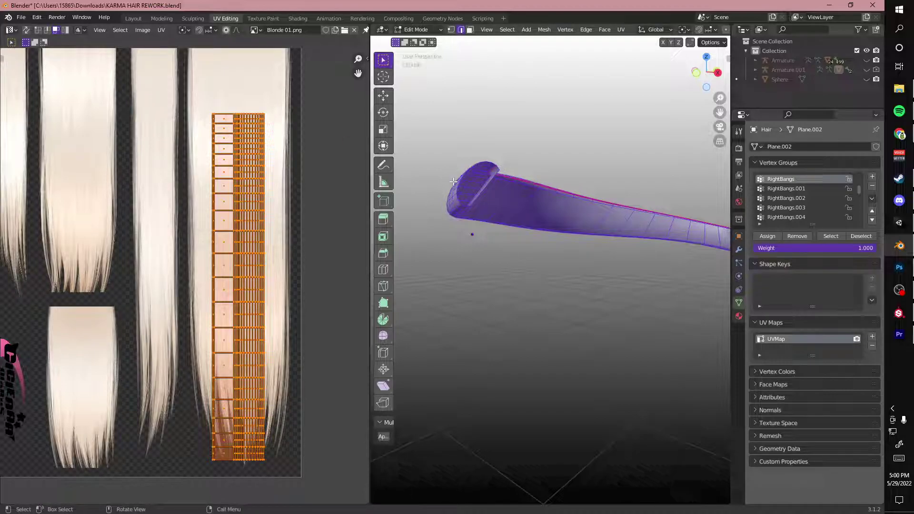
pyautogui.moveTo(495, 175); pyautogui.dragTo(490, 198, button='middle')
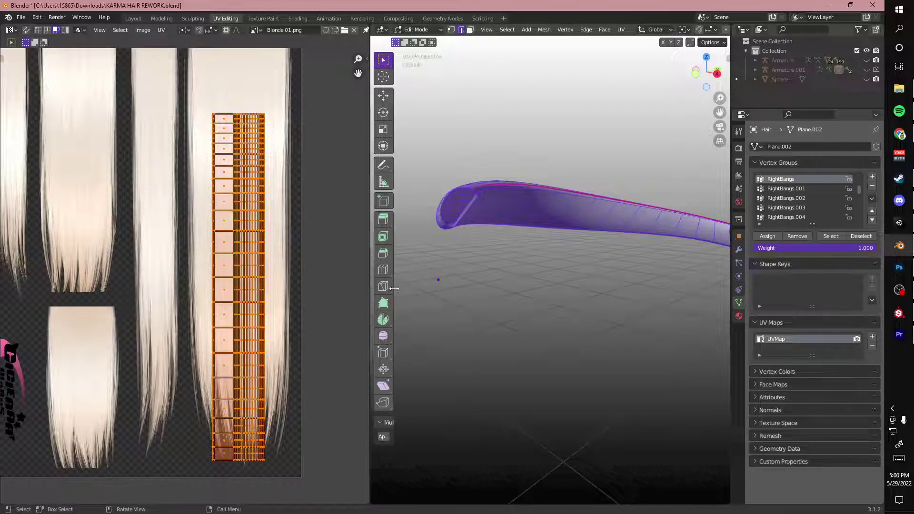
pyautogui.scroll(-4, 238, 320)
# Reveal all hidden hair strands and select the complete hair mesh to show all of its UVs
pyautogui.moveTo(469, 283); pyautogui.dragTo(791, 350, button='middle')
pyautogui.press('Tab')
pyautogui.scroll(-4, 576, 296)
pyautogui.press('Tab')
pyautogui.moveTo(571, 332); pyautogui.dragTo(630, 336, button='middle')
pyautogui.hotkey('alt', 'h')
pyautogui.hotkey('alt', 'a')
pyautogui.scroll(2, 630, 336)
pyautogui.press('a')
pyautogui.scroll(-5, 494, 312)
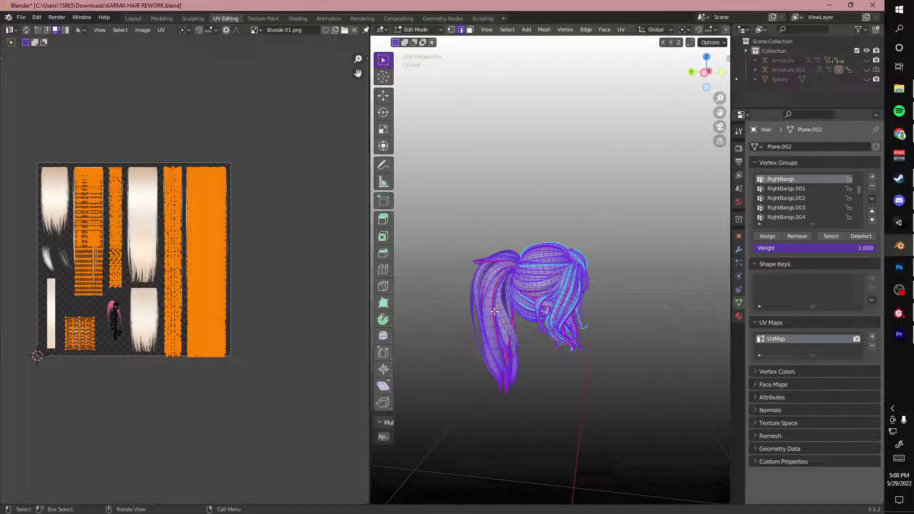
# Examine how the UV islands of all hair strands are stacked on the hair texture
pyautogui.scroll(4, 500, 388)
pyautogui.moveTo(485, 350); pyautogui.dragTo(510, 356, button='middle')
pyautogui.click(659, 390)
pyautogui.keyDown('shift'); pyautogui.moveTo(659, 389); pyautogui.dragTo(687, 341, button='middle'); pyautogui.keyUp('shift')
pyautogui.press('a')
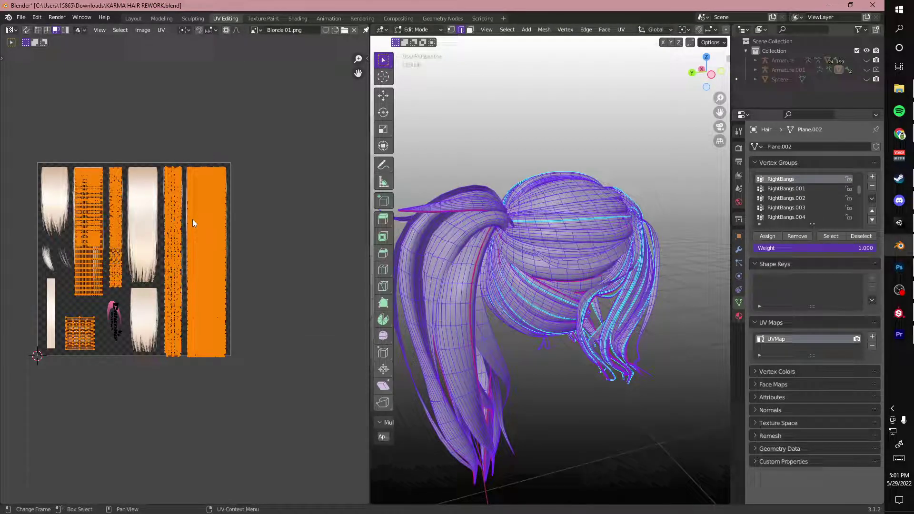
pyautogui.scroll(5, 200, 226)
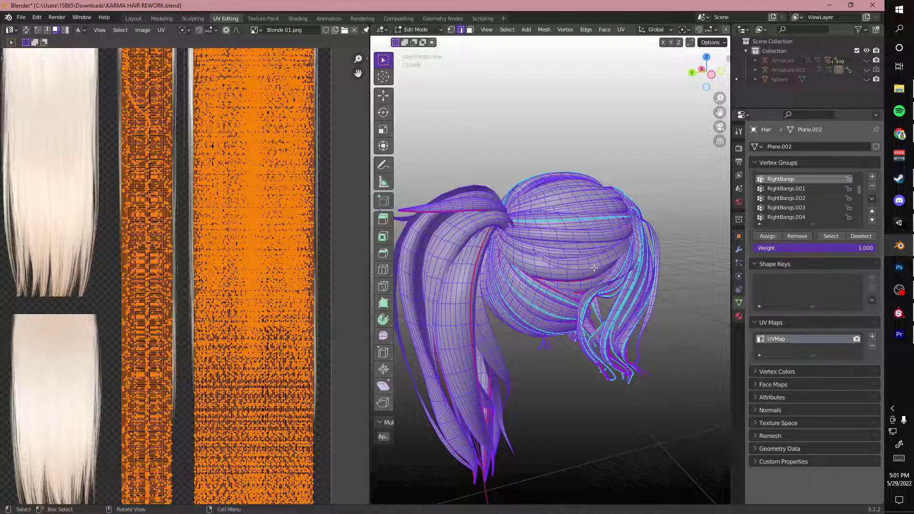
pyautogui.moveTo(633, 269); pyautogui.dragTo(617, 278, button='middle')
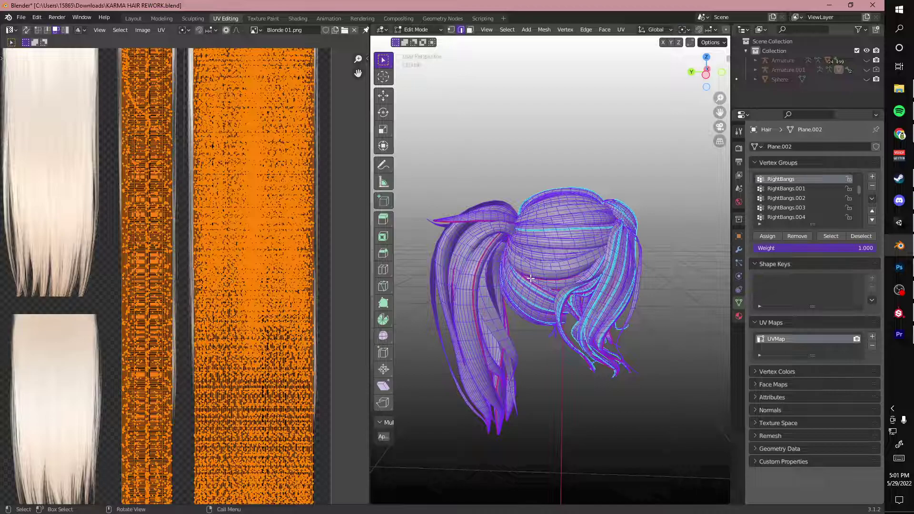
pyautogui.scroll(-5, 156, 336)
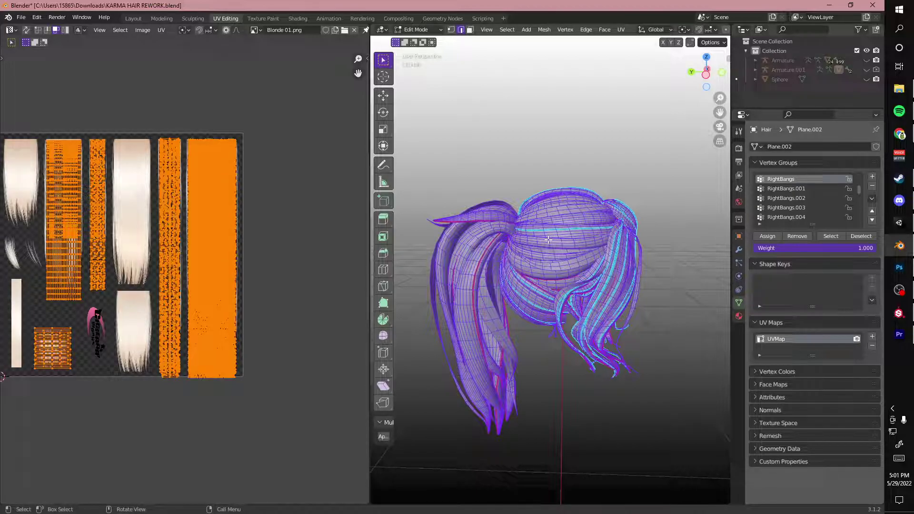
pyautogui.scroll(6, 593, 311)
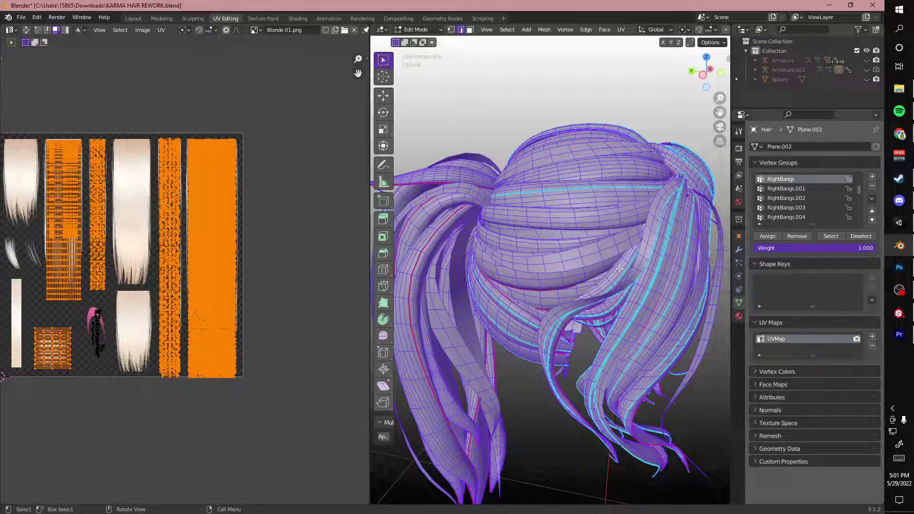
# Clear the selection, inspect the ponytail from behind, and select the whole hair mesh again
pyautogui.scroll(-3, 618, 312)
pyautogui.moveTo(621, 312); pyautogui.dragTo(666, 314, button='middle')
pyautogui.click(665, 314)
pyautogui.moveTo(501, 208); pyautogui.dragTo(631, 203, button='middle')
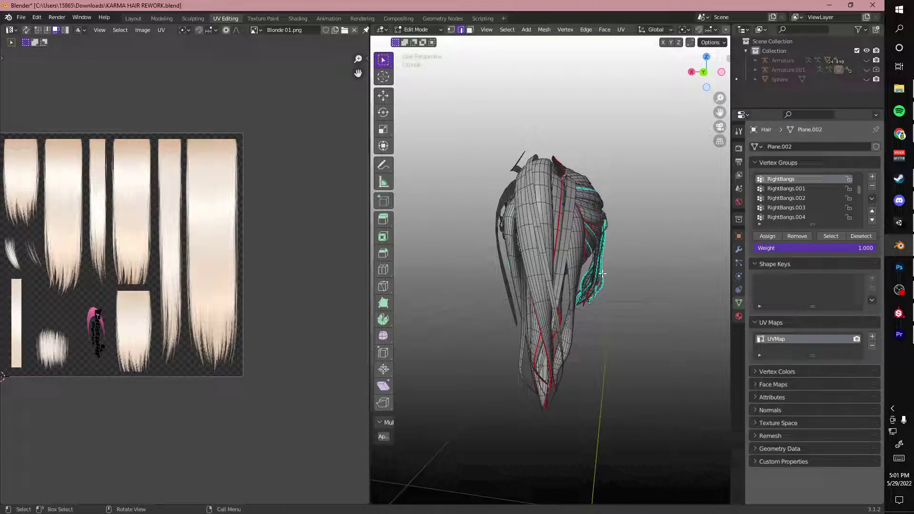
pyautogui.moveTo(605, 278); pyautogui.dragTo(656, 281, button='middle')
pyautogui.press('a')
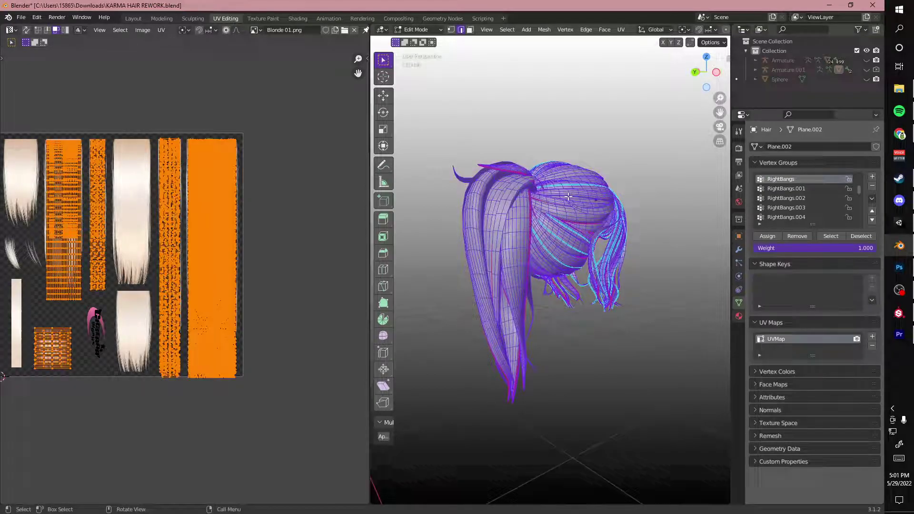
# Add a second UV map to the hair mesh and name it AO
pyautogui.click(872, 336)
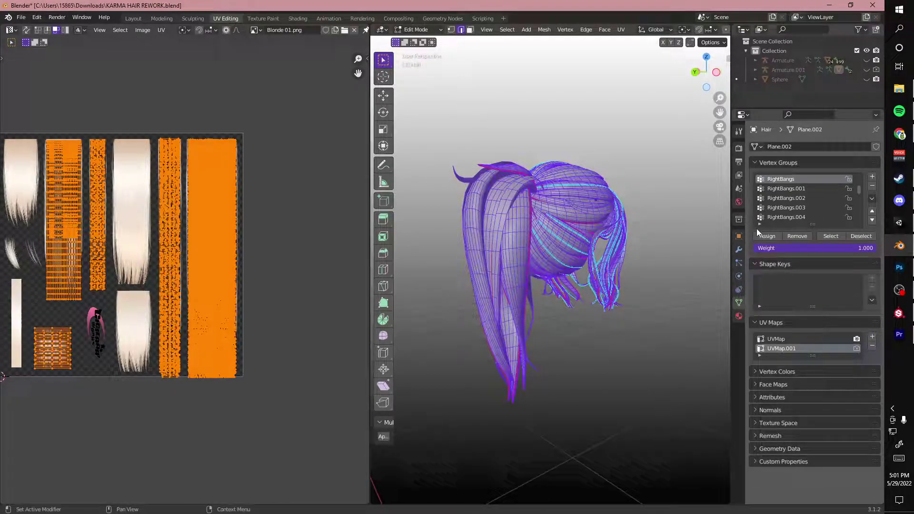
pyautogui.click(770, 323)
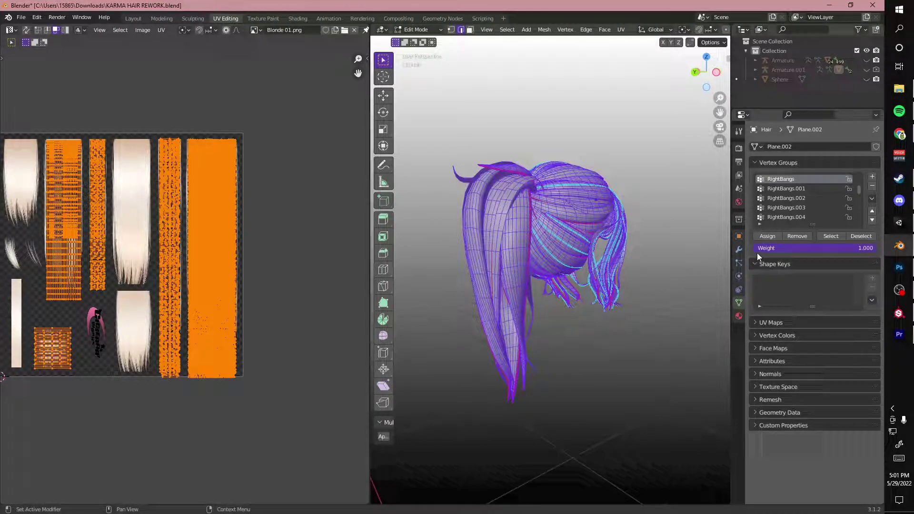
pyautogui.click(765, 323)
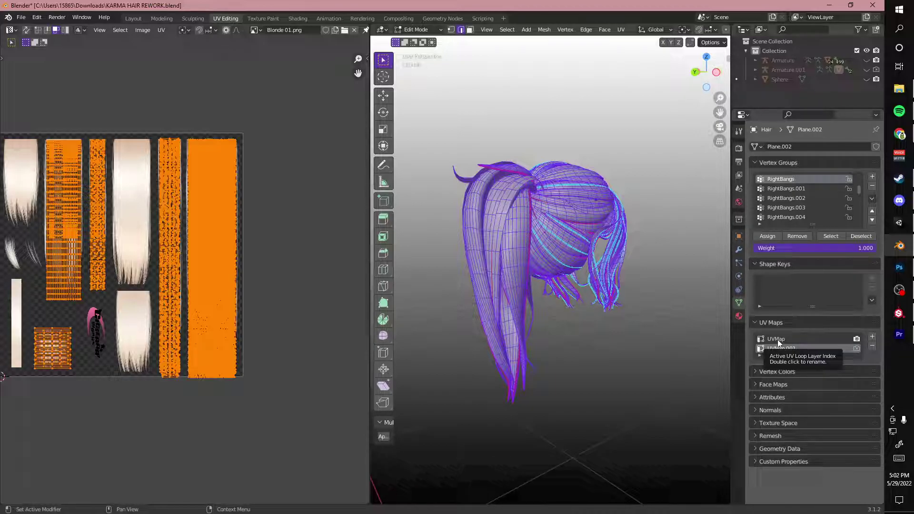
pyautogui.moveTo(666, 285); pyautogui.dragTo(576, 288, button='middle')
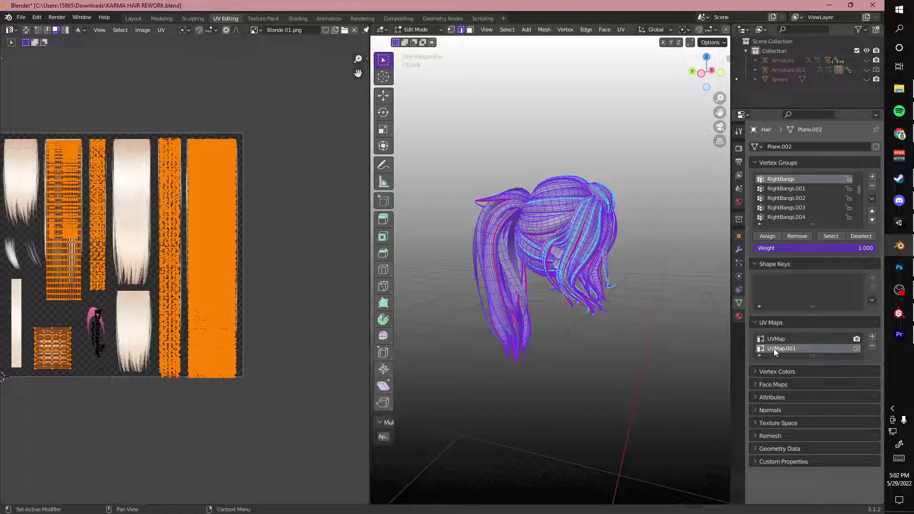
pyautogui.doubleClick(774, 349)
pyautogui.write('AO')
pyautogui.press('Return')
pyautogui.moveTo(673, 341); pyautogui.dragTo(549, 376, button='middle')
pyautogui.moveTo(571, 318); pyautogui.dragTo(664, 339, button='middle')
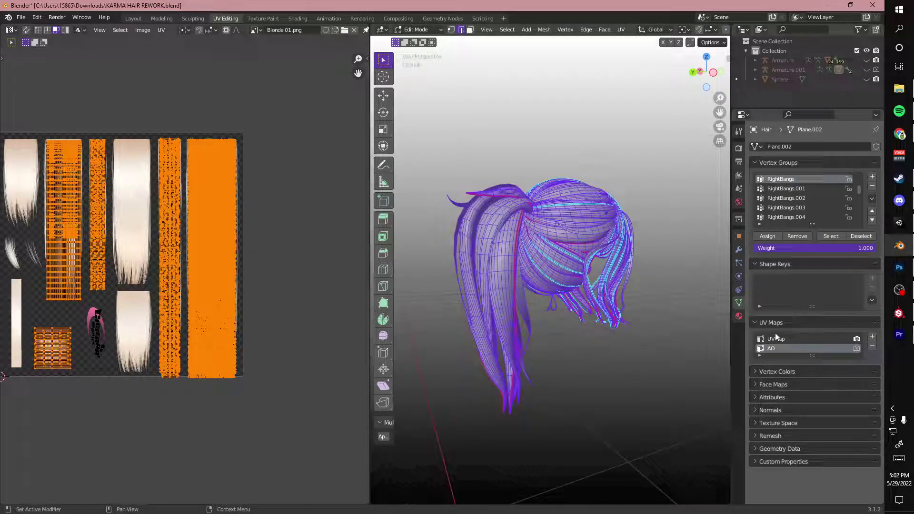
# Make AO the active render UV map and unwrap the complete hair mesh into it
pyautogui.click(856, 338)
pyautogui.press('u')
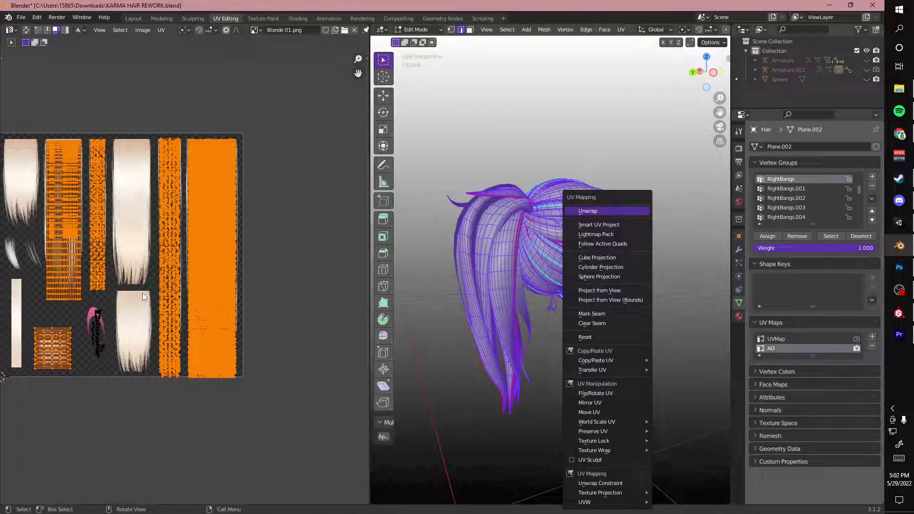
pyautogui.moveTo(186, 290); pyautogui.dragTo(216, 295, button='middle')
pyautogui.scroll(3, 597, 277)
pyautogui.moveTo(599, 277); pyautogui.dragTo(585, 277, button='middle')
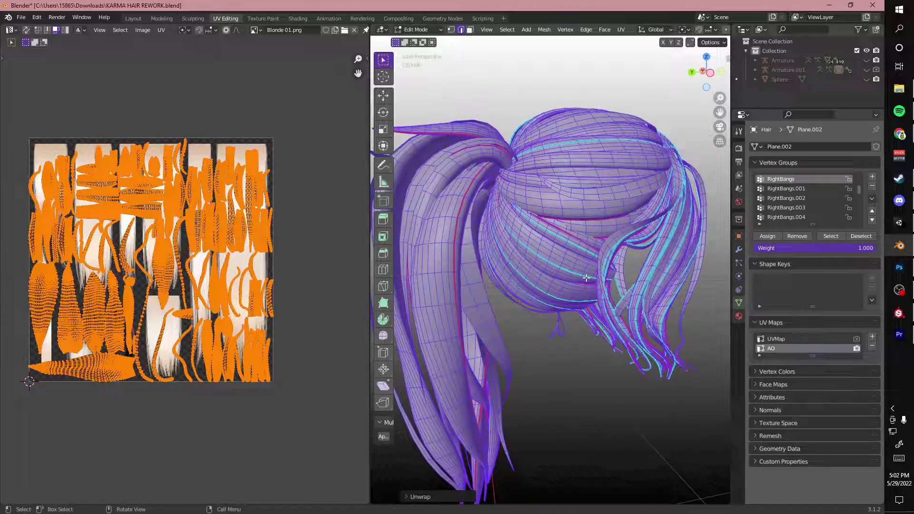
pyautogui.scroll(-3, 585, 277)
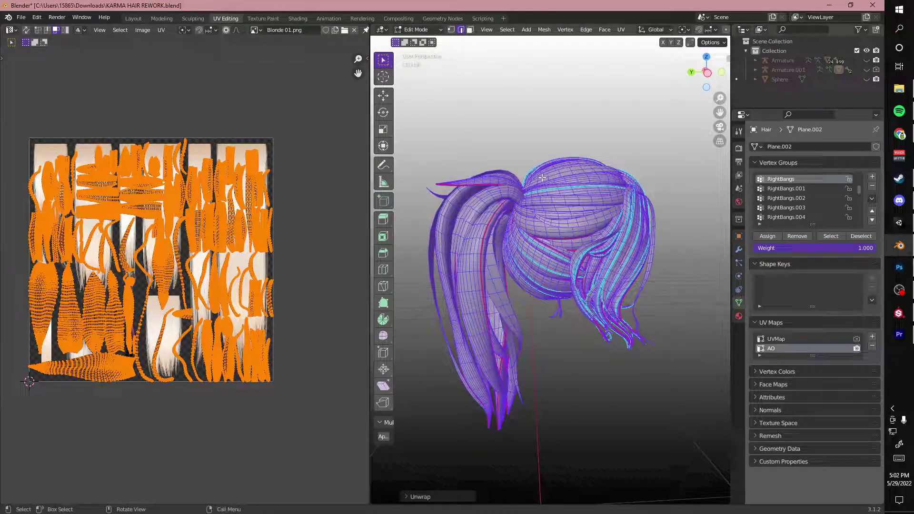
# Select a single linked strand on the side of the head and unwrap it on its own
pyautogui.scroll(3, 542, 178)
pyautogui.hotkey('alt', 'a')
pyautogui.click(578, 164)
pyautogui.hotkey('ctrl', 'l')
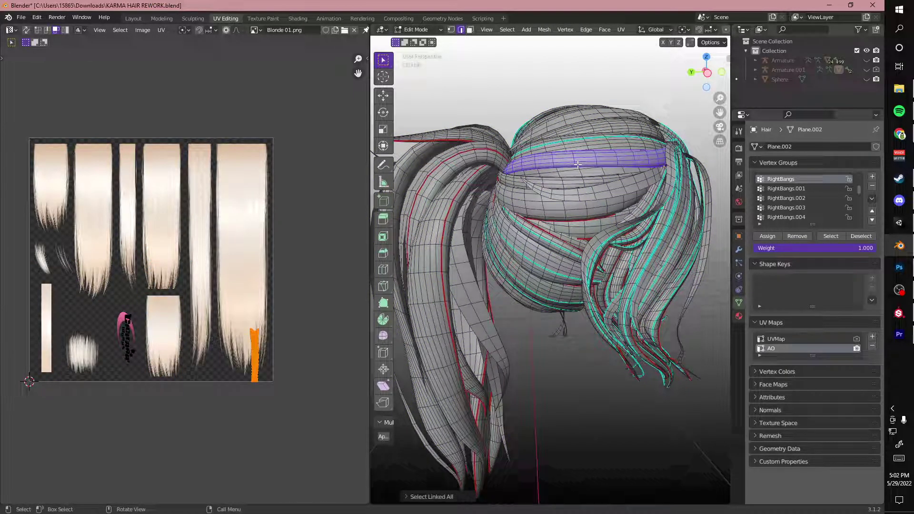
pyautogui.rightClick(577, 164)
pyautogui.press('Escape')
pyautogui.hotkey('ctrl', 'e')
pyautogui.click(576, 274)
pyautogui.press('u')
pyautogui.click(618, 180)
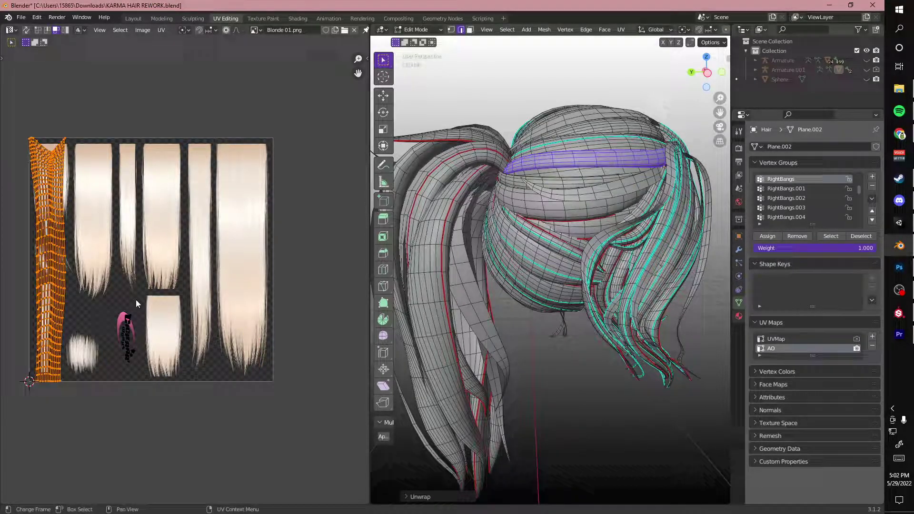
# Try unwrapping the selected strand with its seam cleared and examine the distorted UV layout
pyautogui.moveTo(618, 180); pyautogui.dragTo(635, 188, button='middle')
pyautogui.hotkey('ctrl', 'e')
pyautogui.click(598, 201)
pyautogui.press('u')
pyautogui.click(635, 188)
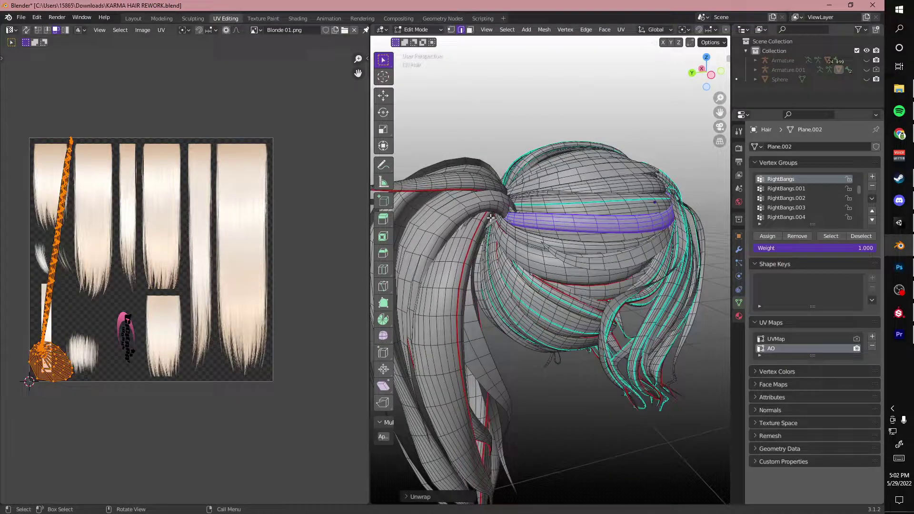
pyautogui.moveTo(23, 308); pyautogui.dragTo(71, 307, button='middle')
pyautogui.scroll(1, 71, 305)
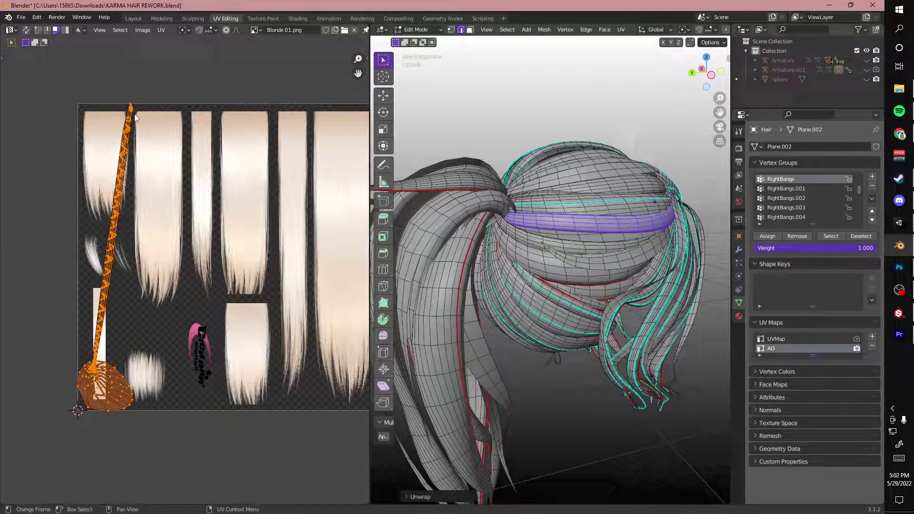
pyautogui.scroll(3, 110, 345)
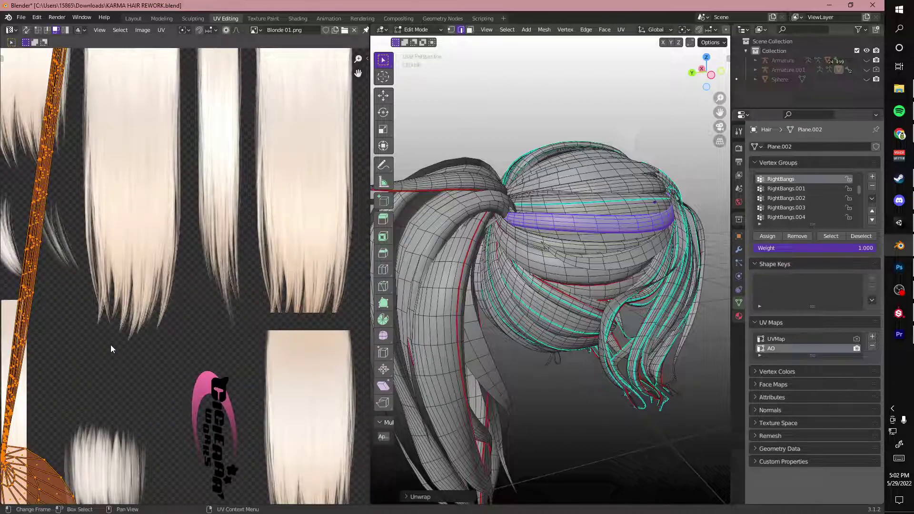
pyautogui.moveTo(39, 361); pyautogui.dragTo(137, 292, button='middle')
pyautogui.scroll(5, 98, 211)
pyautogui.moveTo(98, 211); pyautogui.dragTo(252, 247, button='middle')
pyautogui.scroll(-7, 229, 301)
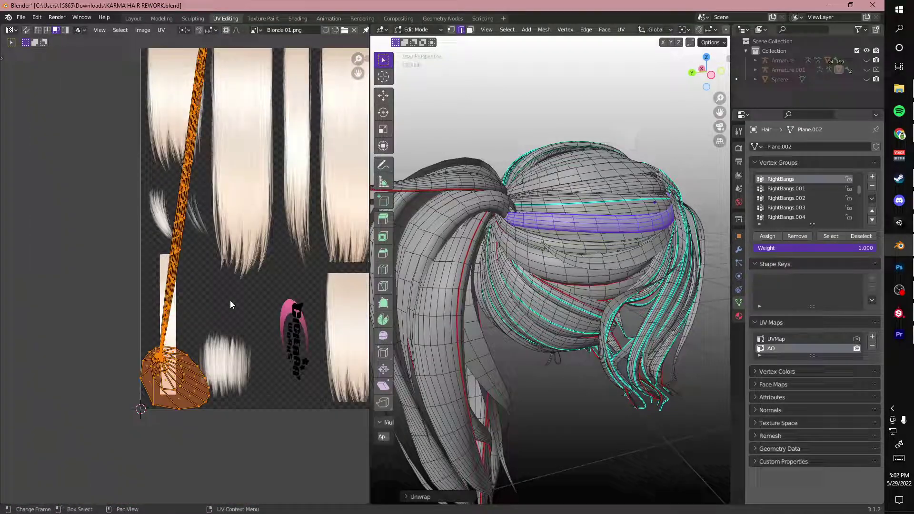
# Select a seamed strand lower on the head and examine its UV island for comparison
pyautogui.moveTo(203, 334); pyautogui.dragTo(156, 325, button='middle')
pyautogui.hotkey('alt', 'a')
pyautogui.hotkey('ctrl', 'l')
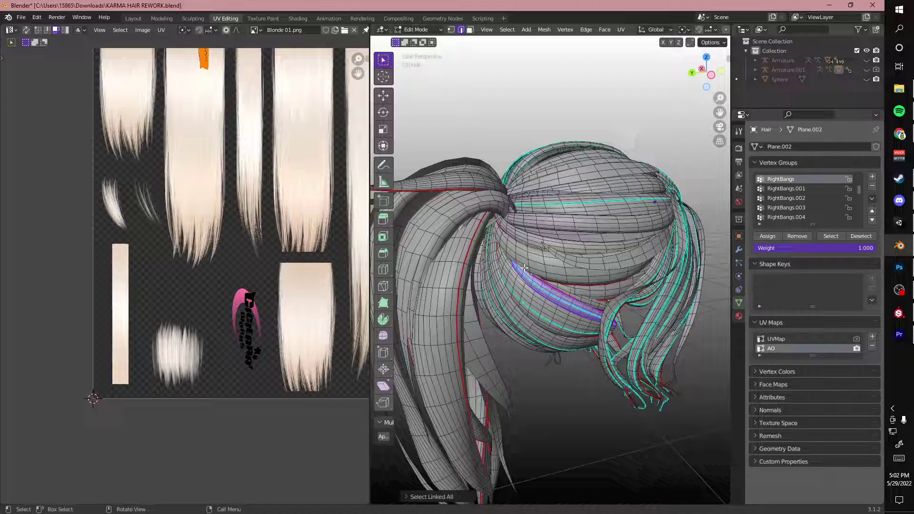
pyautogui.moveTo(202, 52); pyautogui.dragTo(204, 237, button='middle')
pyautogui.scroll(7, 199, 235)
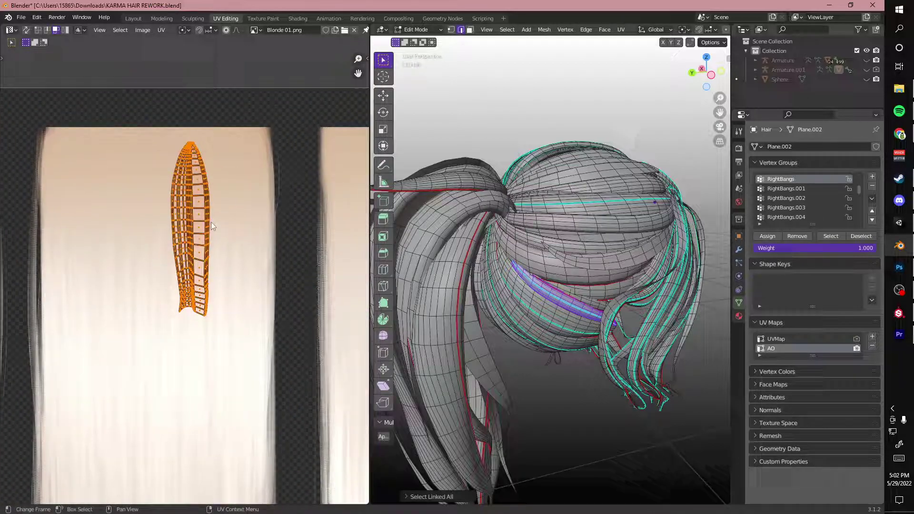
pyautogui.scroll(-9, 180, 274)
# Undo the seamless trial unwrap, then select the whole hair mesh and unwrap it again into AO
pyautogui.hotkey('ctrl', 'z')
pyautogui.hotkey('ctrl', 'l')
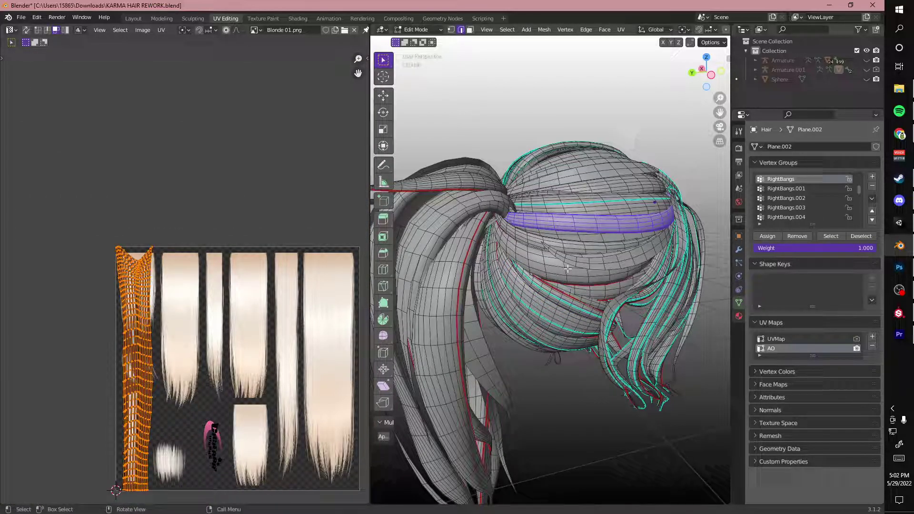
pyautogui.scroll(-5, 567, 269)
pyautogui.press('a')
pyautogui.press('u')
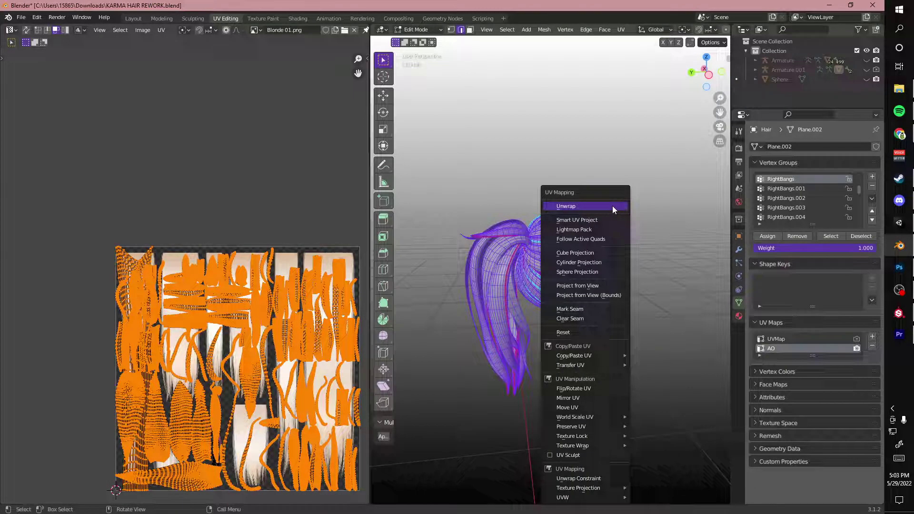
pyautogui.press('Return')
pyautogui.moveTo(293, 357); pyautogui.dragTo(231, 297, button='middle')
pyautogui.scroll(1, 185, 306)
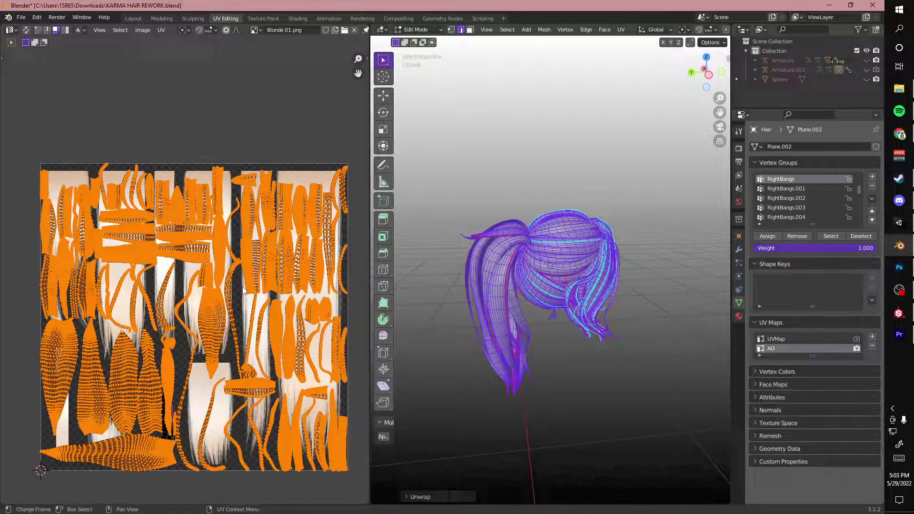
# Select individual strands on the other side of the head to examine their separate UV islands
pyautogui.moveTo(561, 257); pyautogui.dragTo(628, 250, button='middle')
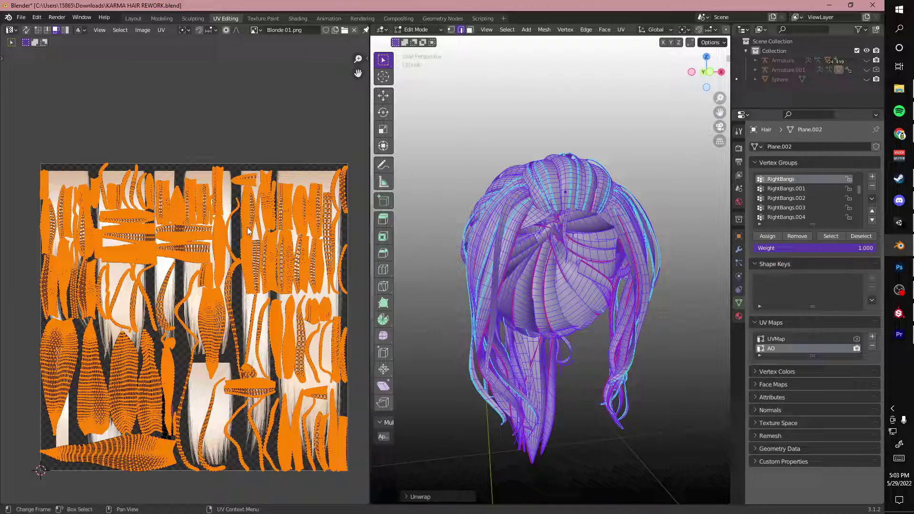
pyautogui.hotkey('alt', 'a')
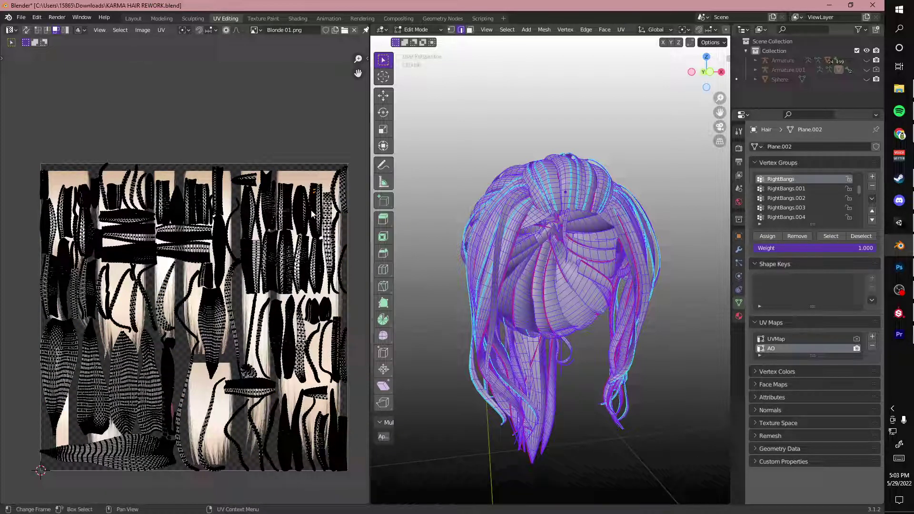
pyautogui.click(314, 204)
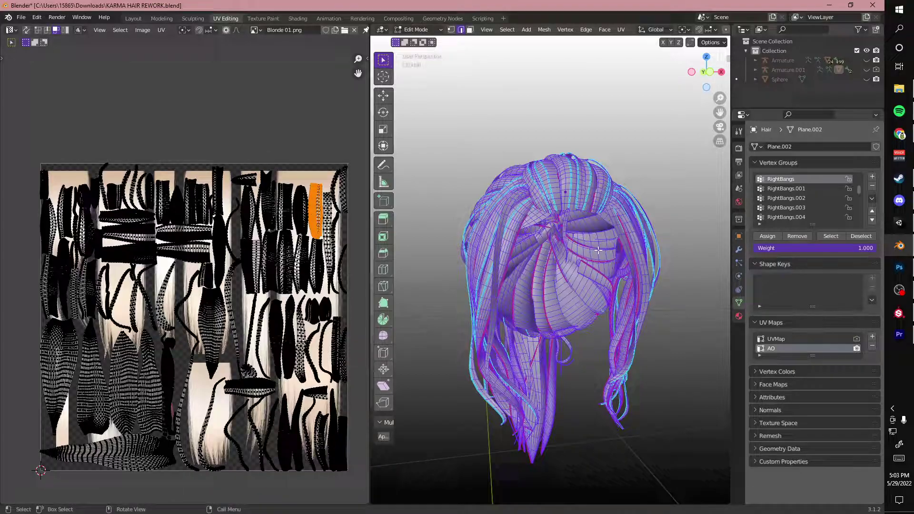
pyautogui.moveTo(505, 252); pyautogui.dragTo(540, 246, button='middle')
pyautogui.click(581, 223)
pyautogui.hotkey('ctrl', 'l')
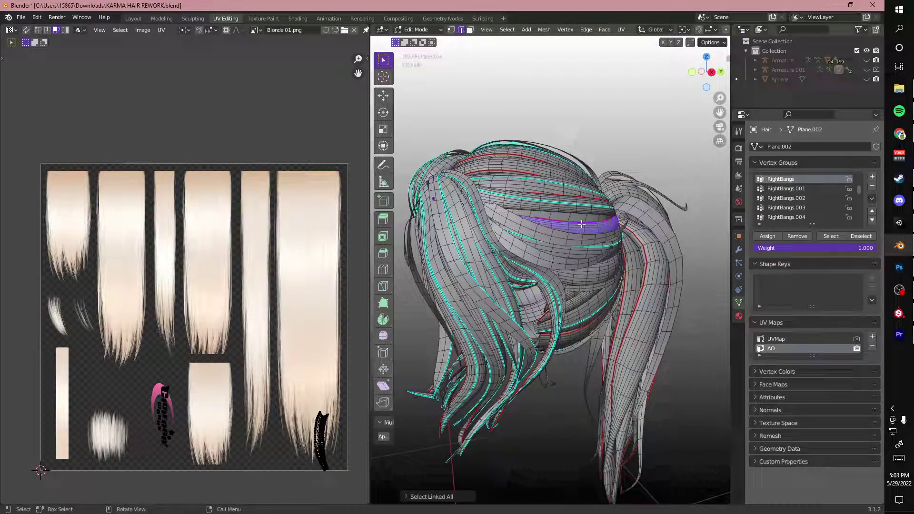
pyautogui.scroll(2, 606, 261)
pyautogui.moveTo(607, 261); pyautogui.dragTo(600, 264, button='middle')
pyautogui.click(586, 175)
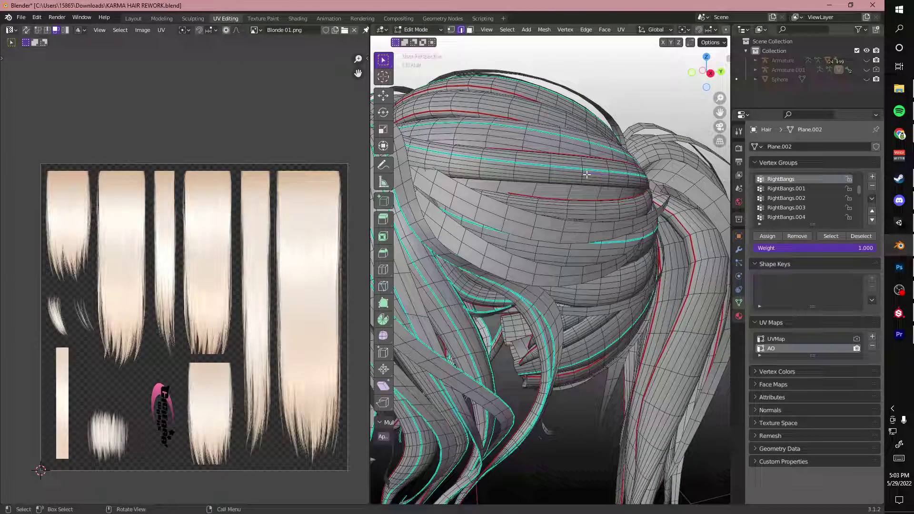
pyautogui.hotkey('ctrl', 'l')
pyautogui.click(318, 263)
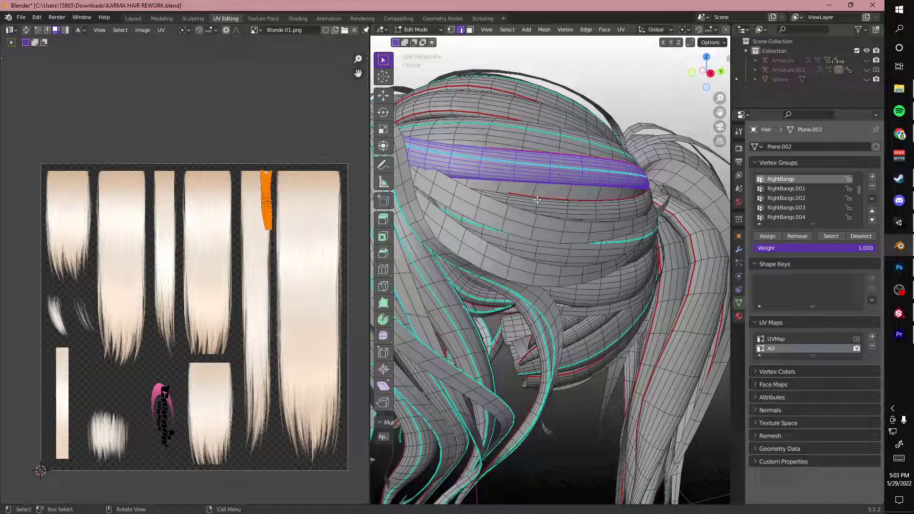
# Select all hair strands, move the chosen strand's UV island onto the short lower hair card, and rotate it slightly
pyautogui.press('a')
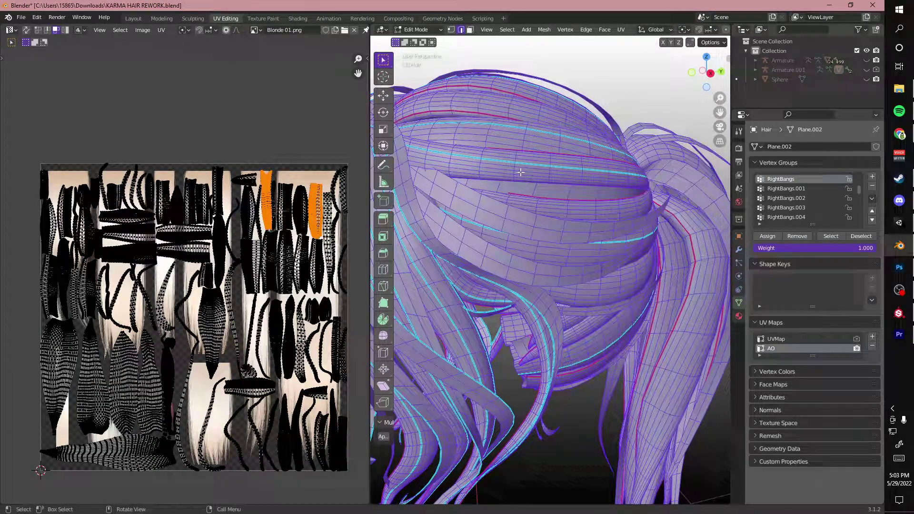
pyautogui.click(274, 180)
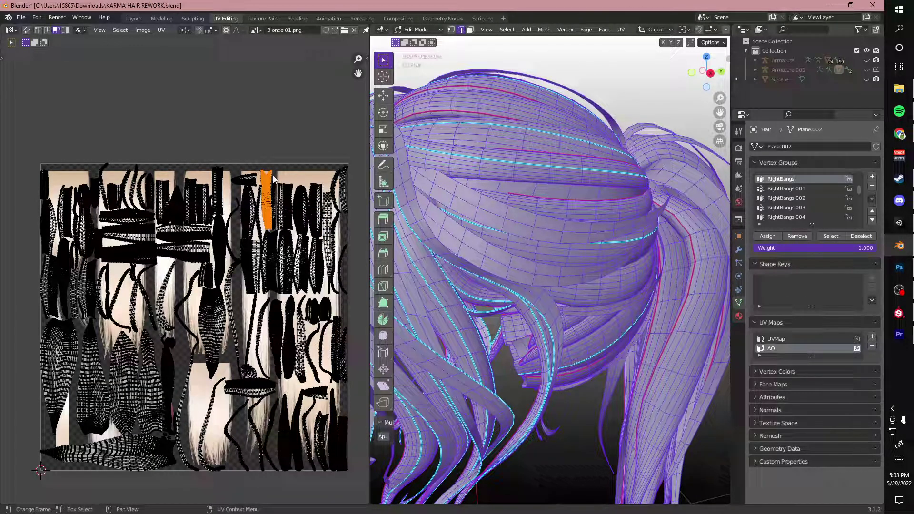
pyautogui.press('g')
pyautogui.click(262, 390)
pyautogui.press('r')
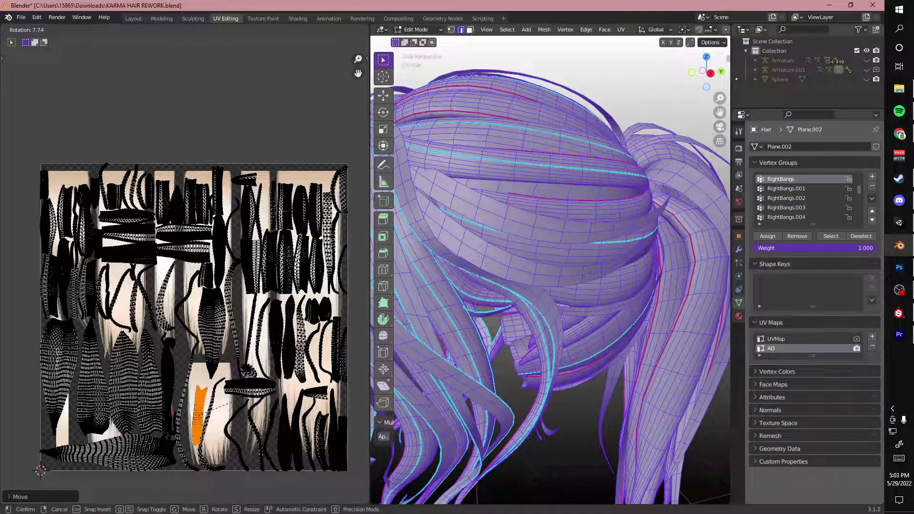
pyautogui.click(270, 406)
# Move the second strand's whole UV island beside the first on the short lower hair card and rotate it to fit
pyautogui.click(315, 191)
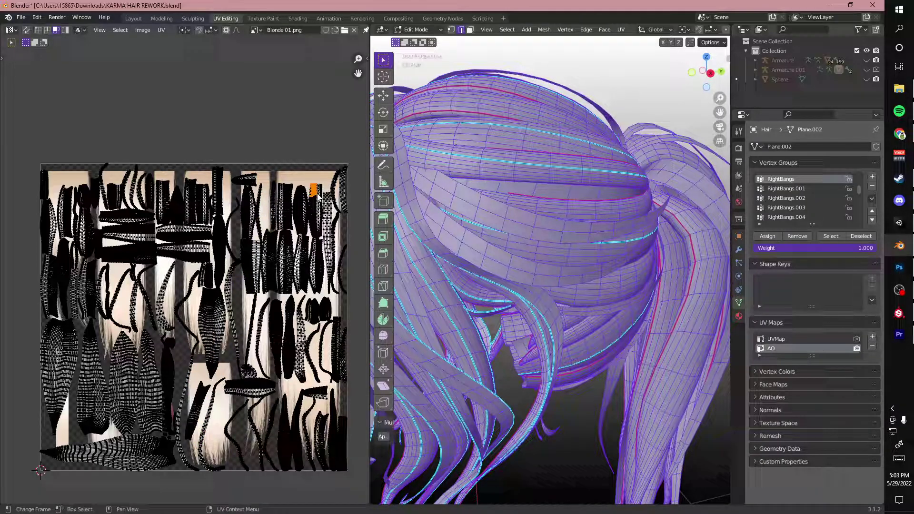
pyautogui.hotkey('ctrl', 'l')
pyautogui.press('g')
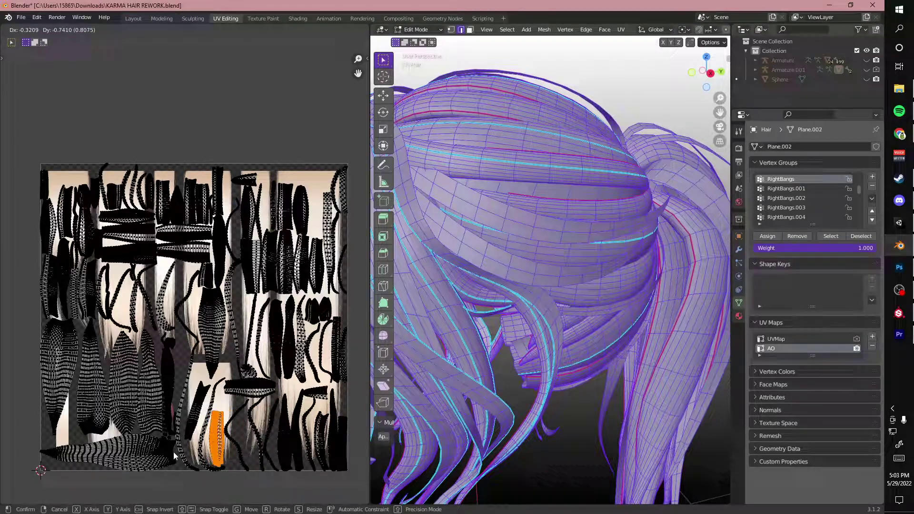
pyautogui.click(171, 455)
pyautogui.scroll(1, 263, 415)
pyautogui.keyDown('shift'); pyautogui.moveTo(263, 415); pyautogui.dragTo(299, 213, button='middle'); pyautogui.keyUp('shift')
pyautogui.scroll(3, 289, 228)
pyautogui.press('r')
pyautogui.click(272, 249)
pyautogui.press('g')
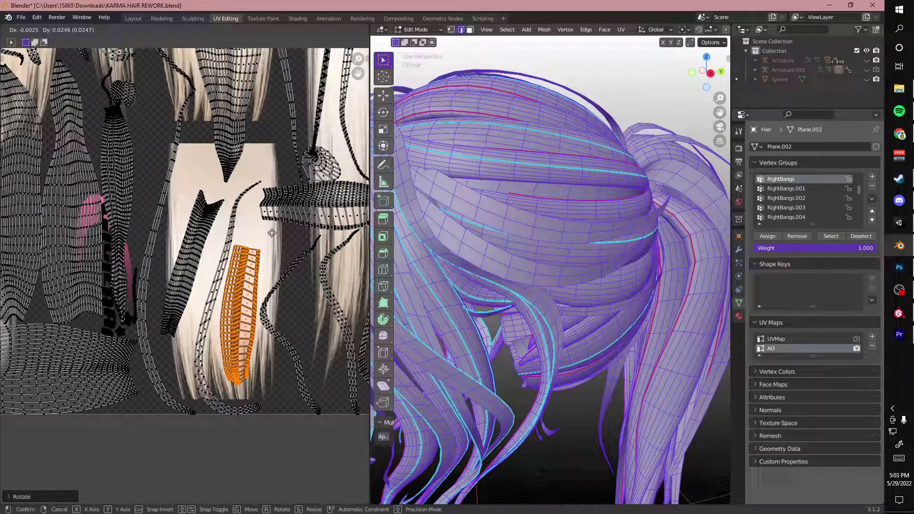
pyautogui.click(274, 235)
pyautogui.scroll(-6, 281, 228)
# Inspect the hair in Object Mode, switch to the Layout workspace, and select UVMap as the active UV map
pyautogui.press('Tab')
pyautogui.scroll(-4, 536, 212)
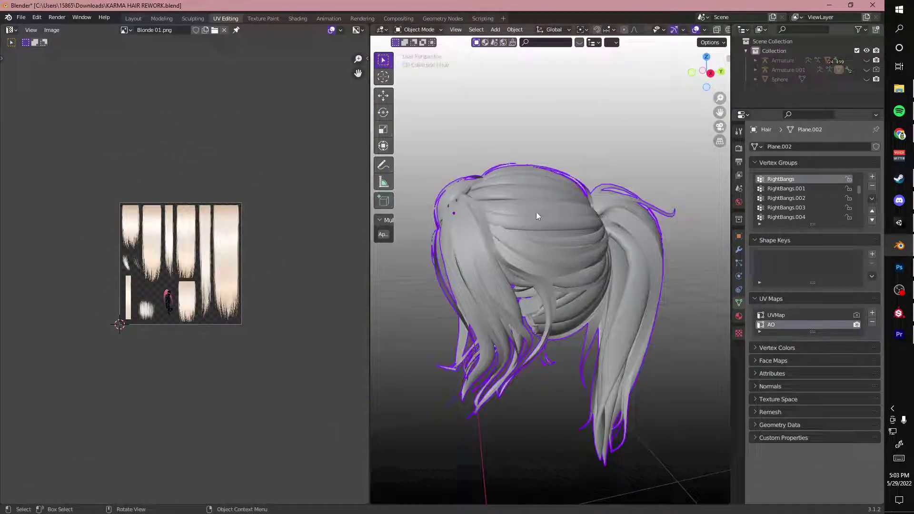
pyautogui.moveTo(535, 212); pyautogui.dragTo(636, 218, button='middle')
pyautogui.press('Tab')
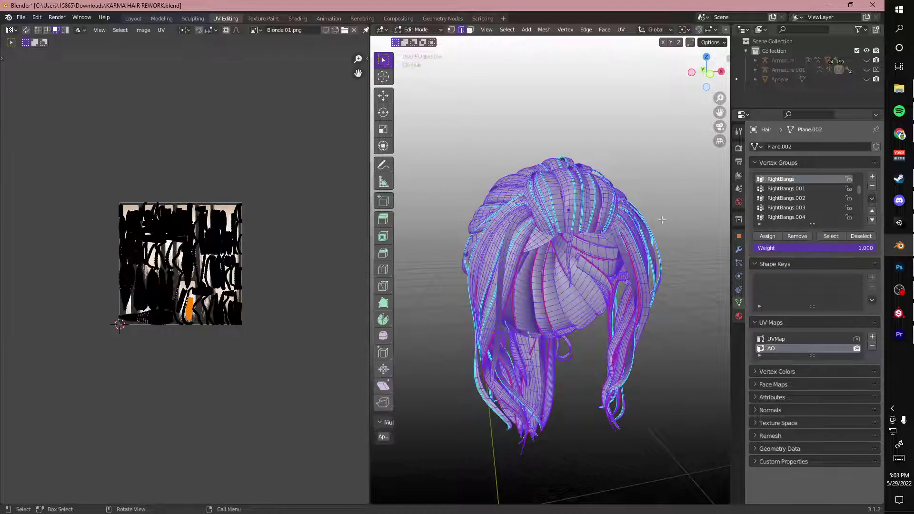
pyautogui.click(133, 18)
pyautogui.moveTo(445, 181); pyautogui.dragTo(540, 230, button='middle')
pyautogui.click(540, 230)
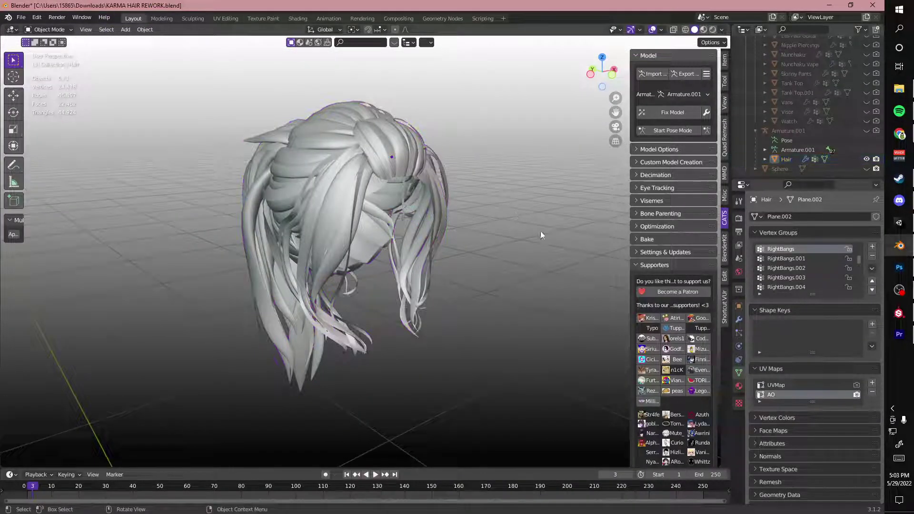
pyautogui.click(792, 383)
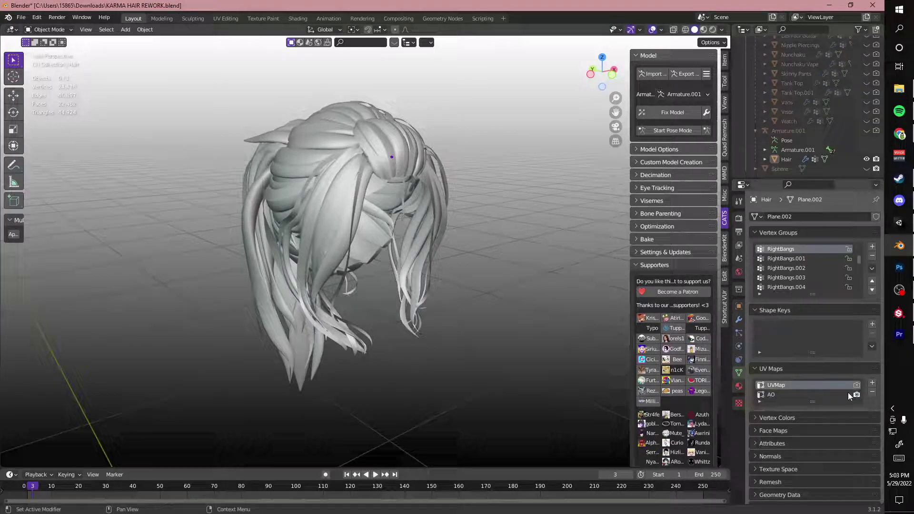
# Make UVMap the hair's render UV map and place a duplicate of the hair beside the original along the X axis
pyautogui.click(856, 385)
pyautogui.click(855, 385)
pyautogui.moveTo(476, 278); pyautogui.dragTo(352, 205, button='middle')
pyautogui.click(352, 205)
pyautogui.press('KP_1')
pyautogui.hotkey('shift', 'd')
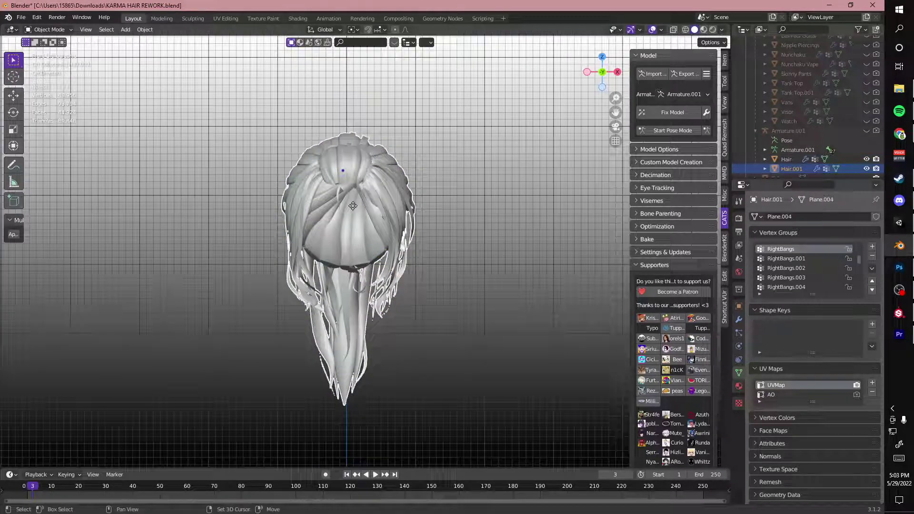
pyautogui.press('x')
pyautogui.click(522, 213)
pyautogui.keyDown('shift'); pyautogui.moveTo(522, 212); pyautogui.dragTo(305, 203, button='middle'); pyautogui.keyUp('shift')
pyautogui.click(390, 209)
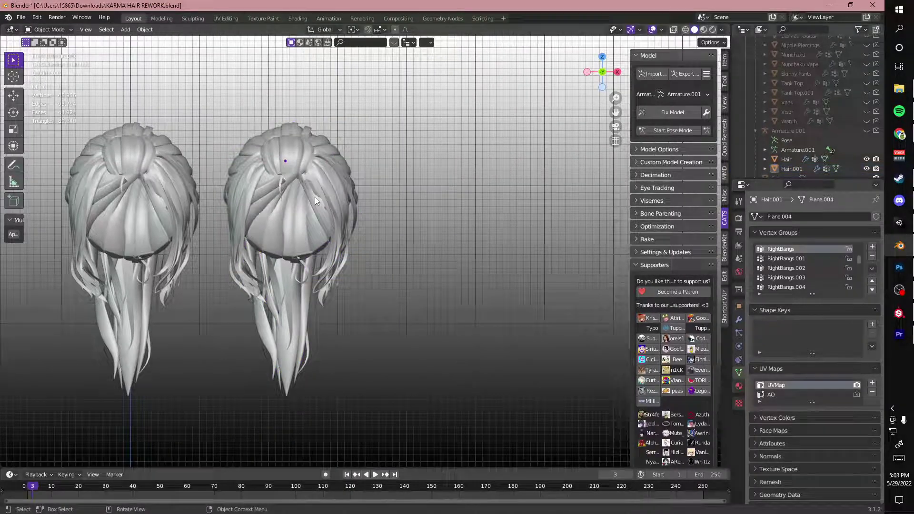
# Remove UVMap from the duplicated hair so only AO remains, and compare both hairs in Material Preview
pyautogui.click(333, 214)
pyautogui.click(872, 392)
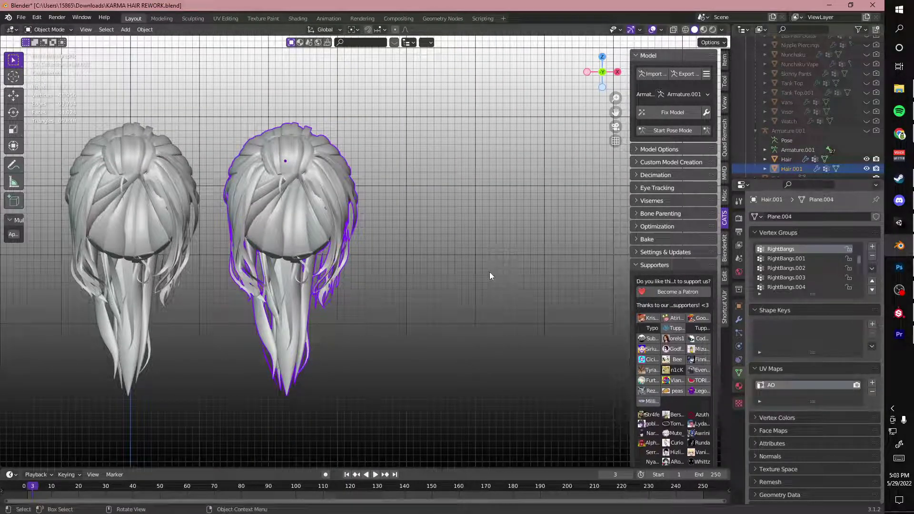
pyautogui.moveTo(428, 266); pyautogui.dragTo(513, 266, button='middle')
pyautogui.press('z')
pyautogui.click(513, 320)
pyautogui.moveTo(506, 344)
pyautogui.mouseDown(button='middle')
pyautogui.moveTo(458, 302)
pyautogui.moveTo(418, 286)
pyautogui.moveTo(405, 305)
pyautogui.moveTo(538, 265)
pyautogui.moveTo(562, 266)
pyautogui.mouseUp(button='middle')
pyautogui.moveTo(357, 269); pyautogui.dragTo(419, 293, button='middle')
pyautogui.scroll(-5, 430, 255)
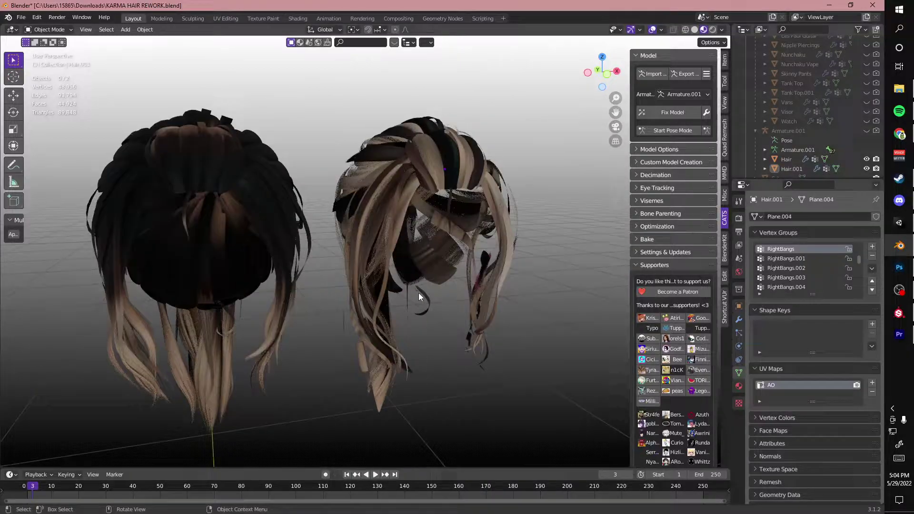
# Export only the duplicated hair as HAIR FOR AO.fbx to the Downloads folder
pyautogui.click(418, 293)
pyautogui.click(24, 19)
pyautogui.moveTo(57, 173)
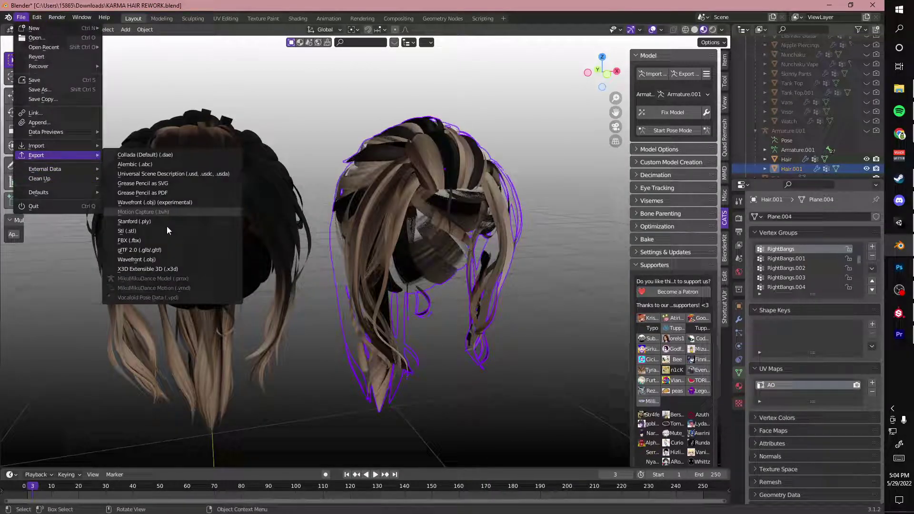
pyautogui.click(128, 247)
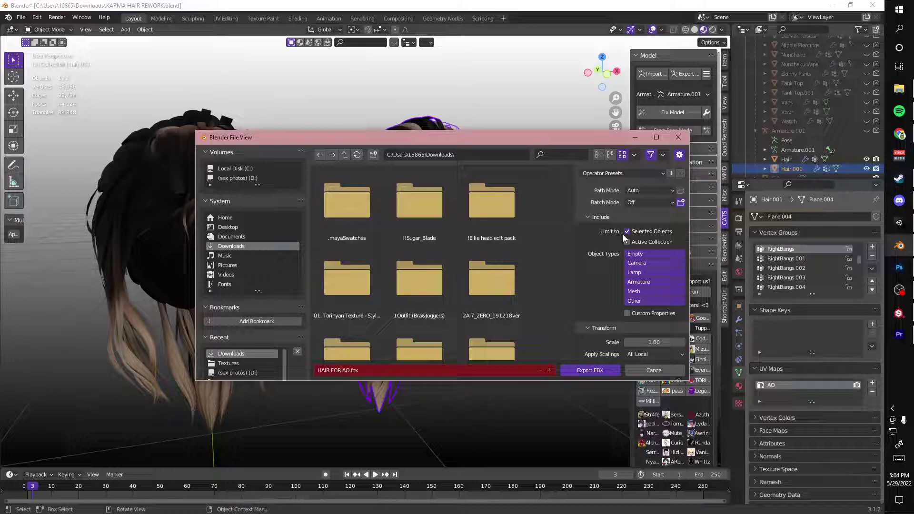
pyautogui.scroll(-4, 634, 333)
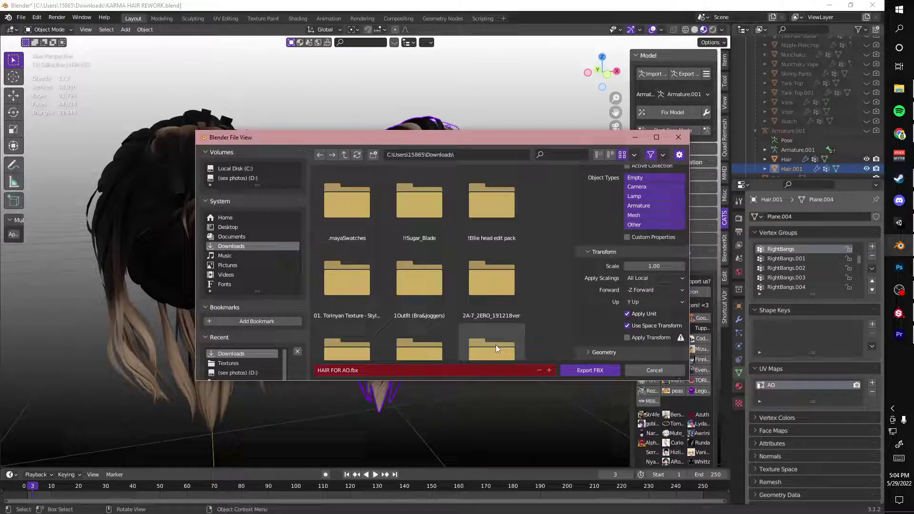
pyautogui.click(578, 371)
pyautogui.moveTo(578, 225); pyautogui.dragTo(492, 245, button='middle')
pyautogui.click(491, 244)
# Switch to Substance Painter and create a 4096 project from the HAIR FOR AO mesh, discarding the open project's changes
pyautogui.click(898, 313)
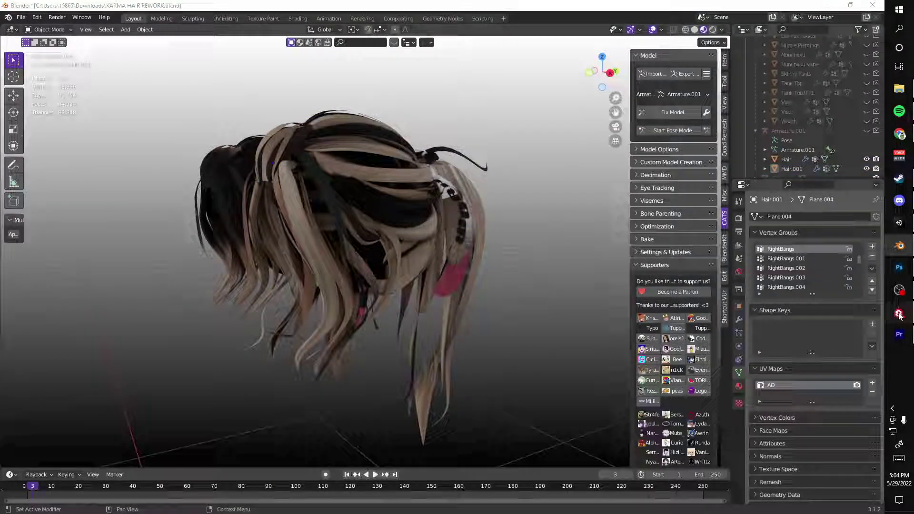
pyautogui.click(689, 82)
pyautogui.click(27, 17)
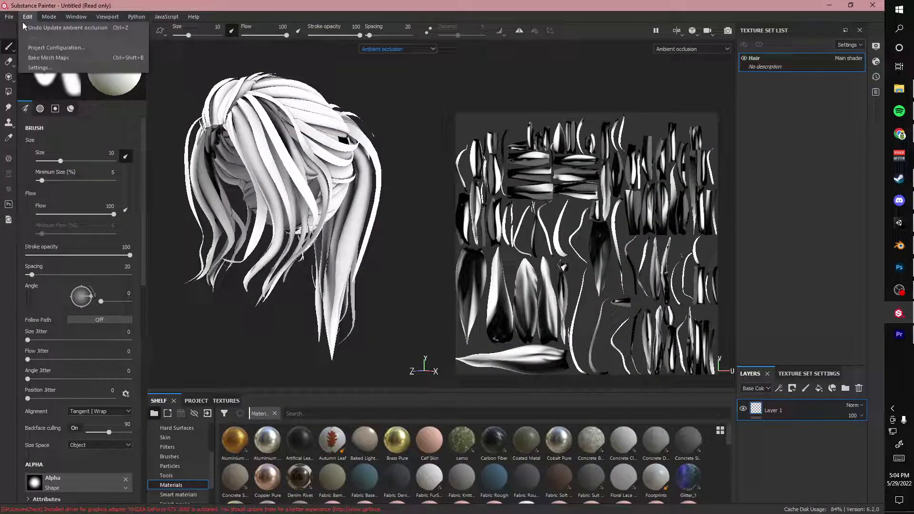
pyautogui.click(227, 111)
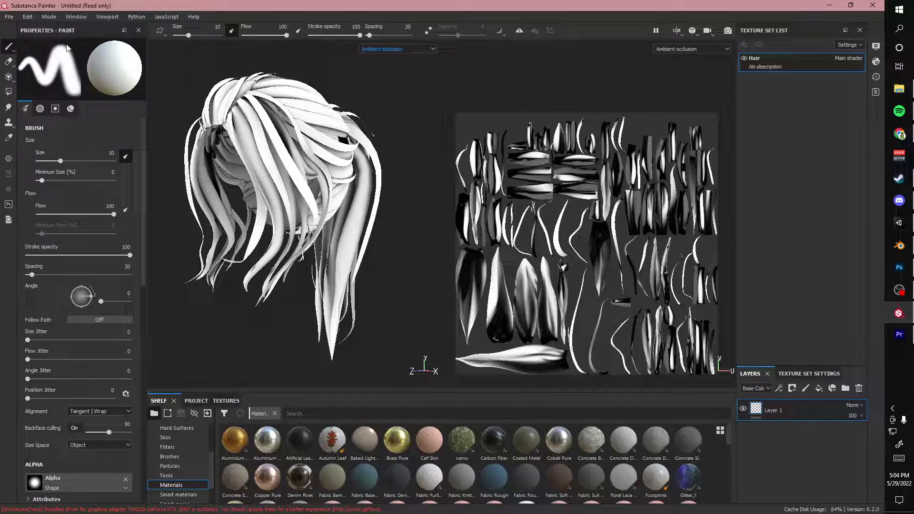
pyautogui.click(9, 16)
pyautogui.click(19, 29)
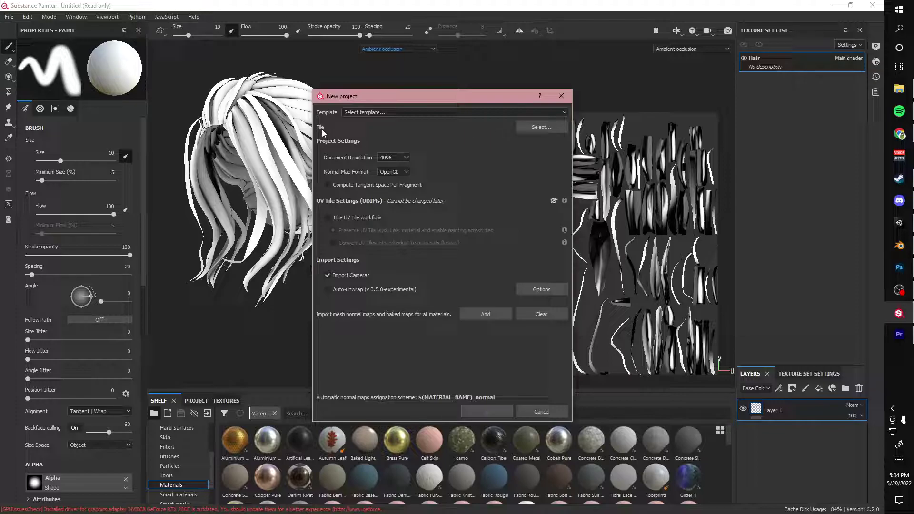
pyautogui.click(532, 128)
pyautogui.click(398, 198)
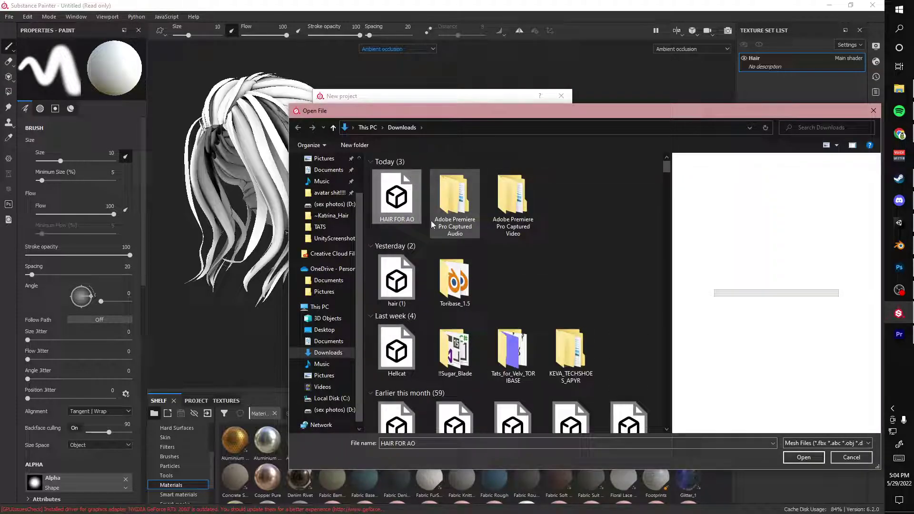
pyautogui.click(803, 457)
pyautogui.click(506, 416)
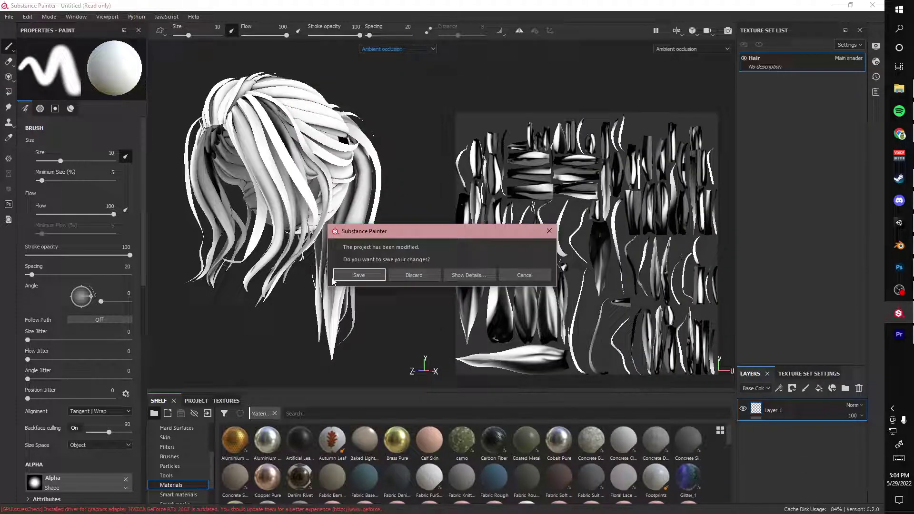
pyautogui.click(418, 285)
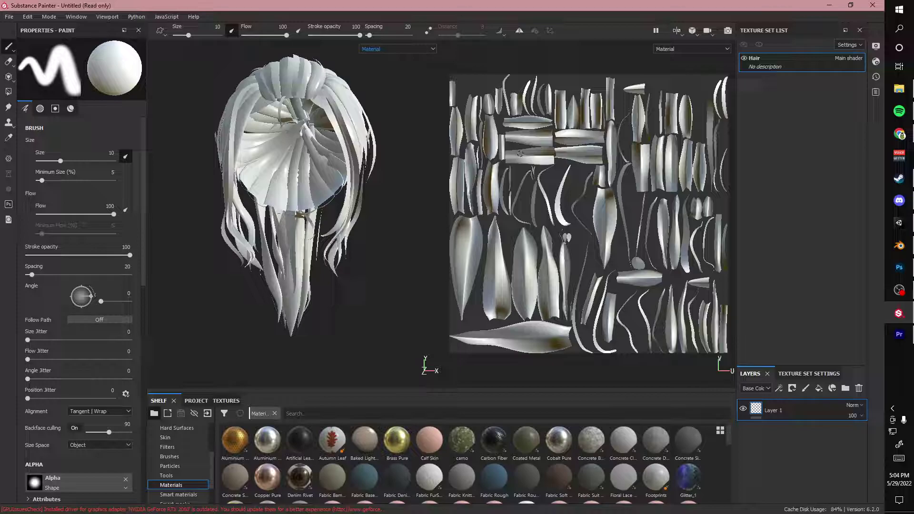
# Open the mesh map baking settings for the hair and set the output size to 4096
pyautogui.keyDown('alt'); pyautogui.moveTo(234, 174); pyautogui.dragTo(321, 207); pyautogui.keyUp('alt')
pyautogui.scroll(3, 321, 207)
pyautogui.keyDown('shift'); pyautogui.moveTo(322, 206); pyautogui.dragTo(304, 223, button='right'); pyautogui.keyUp('shift')
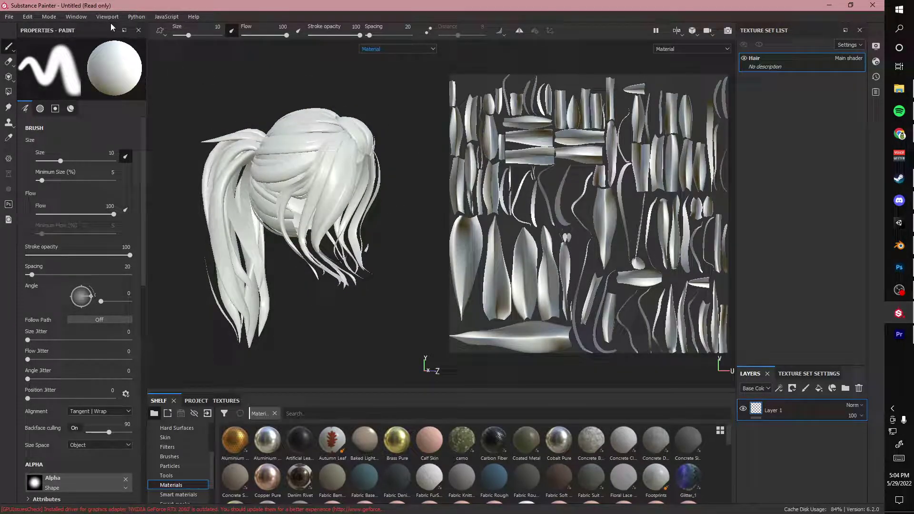
pyautogui.click(28, 17)
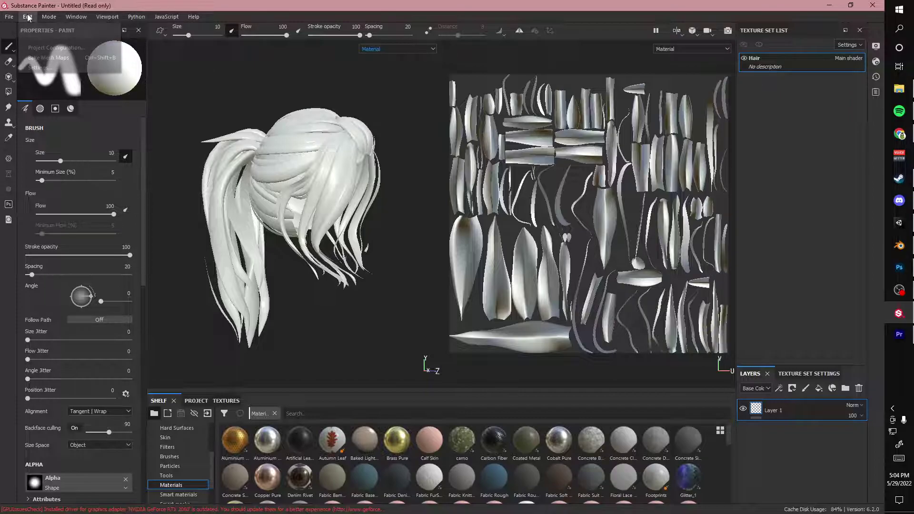
pyautogui.click(54, 60)
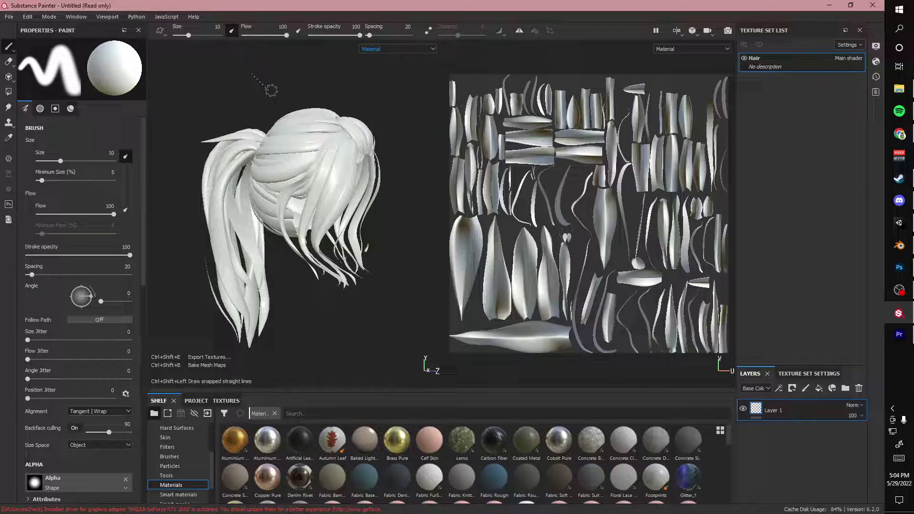
pyautogui.click(453, 130)
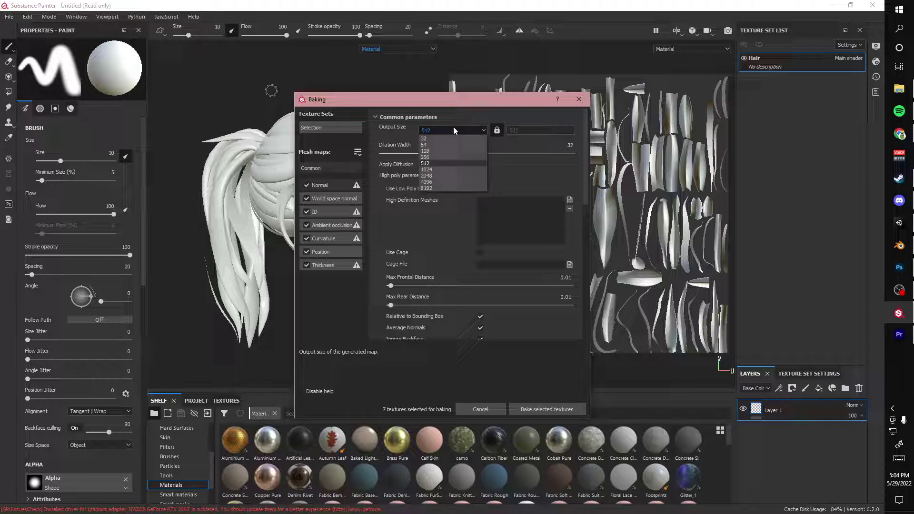
pyautogui.click(445, 182)
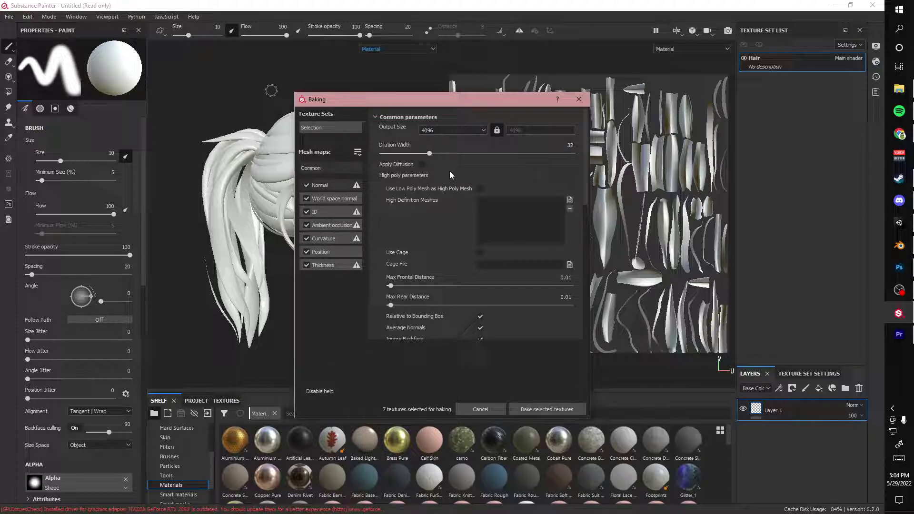
# Exclude every mesh map except Ambient occlusion from the bake, and bake it for the hair
pyautogui.click(307, 185)
pyautogui.click(306, 199)
pyautogui.click(307, 212)
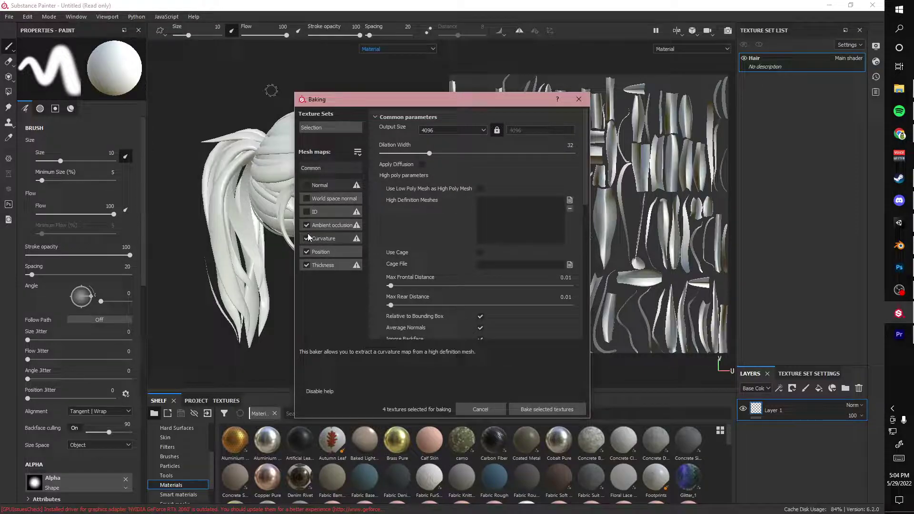
pyautogui.click(306, 252)
pyautogui.click(306, 265)
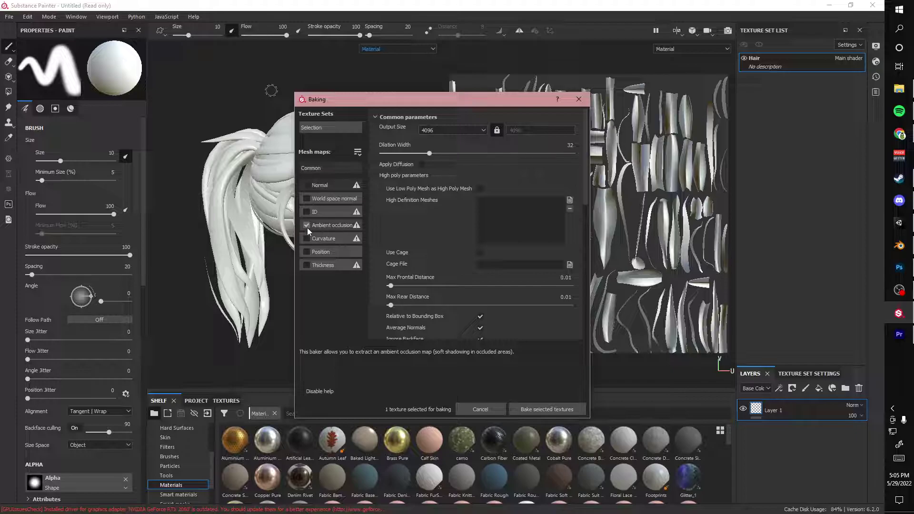
pyautogui.click(547, 409)
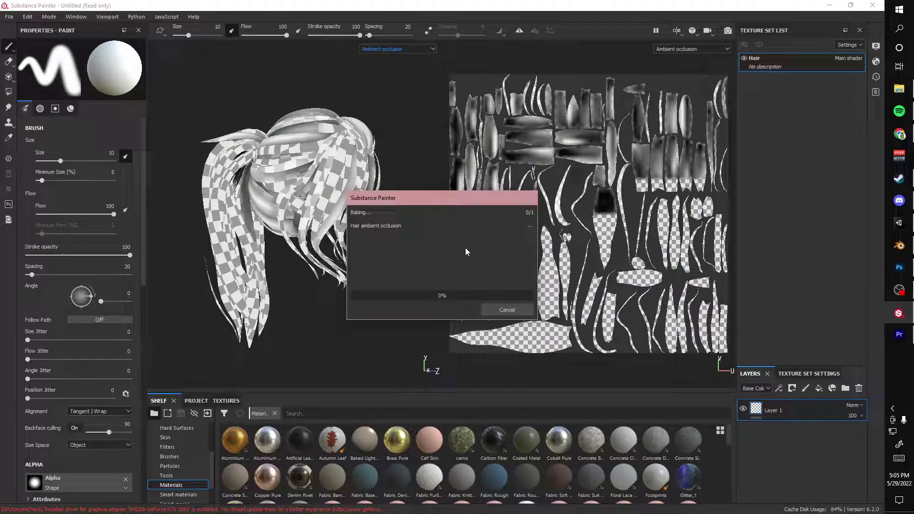
pyautogui.click(505, 311)
# Examine the baked ambient occlusion on the hair from all sides, with close-ups of the strands along the side of the head
pyautogui.keyDown('alt'); pyautogui.moveTo(380, 206); pyautogui.dragTo(412, 206); pyautogui.keyUp('alt')
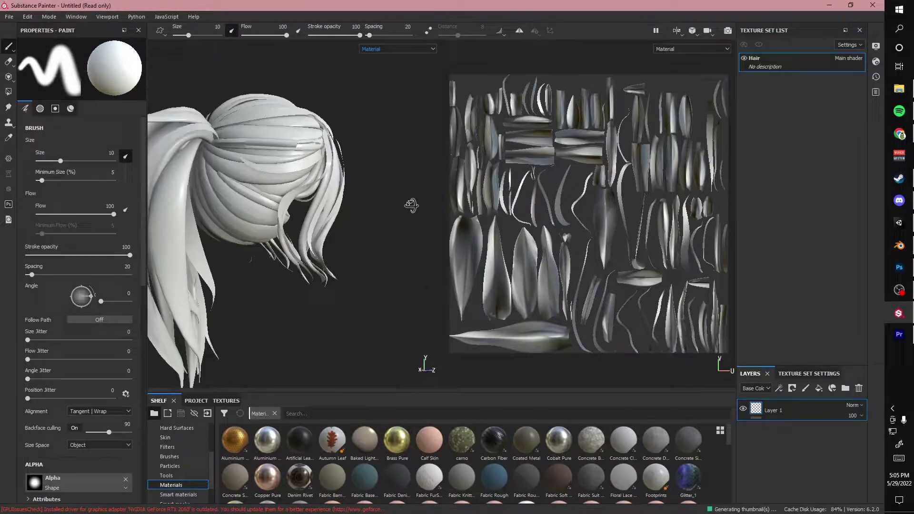
pyautogui.scroll(3, 376, 177)
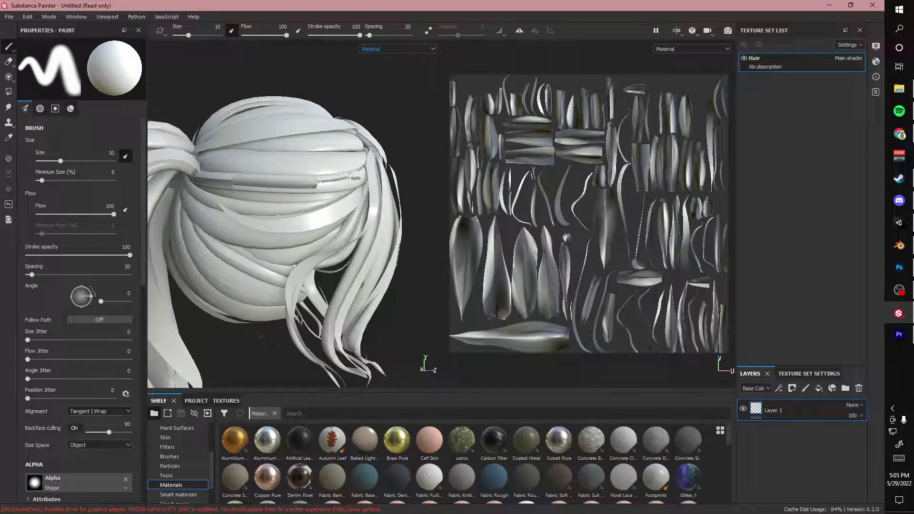
pyautogui.keyDown('alt'); pyautogui.moveTo(241, 169); pyautogui.dragTo(416, 242); pyautogui.keyUp('alt')
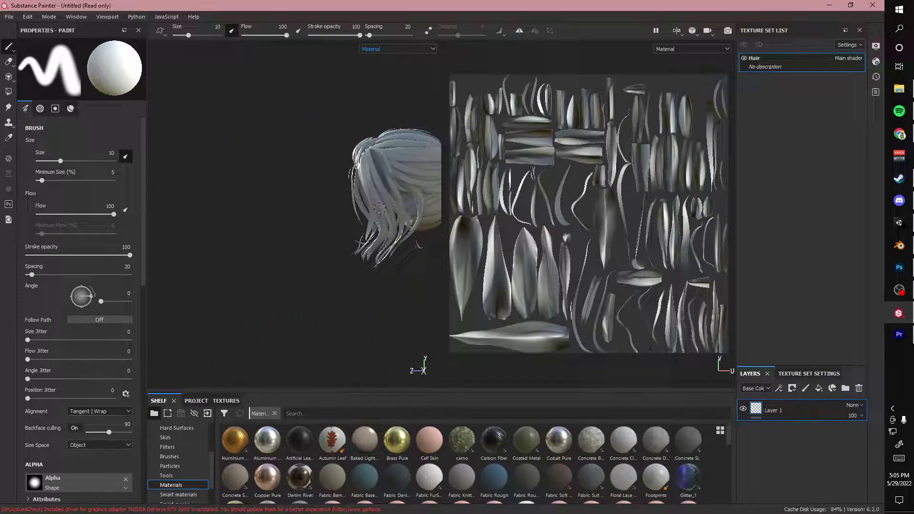
pyautogui.keyDown('alt'); pyautogui.moveTo(415, 243); pyautogui.dragTo(346, 264, button='middle'); pyautogui.keyUp('alt')
pyautogui.keyDown('shift'); pyautogui.moveTo(346, 264); pyautogui.dragTo(327, 263, button='right'); pyautogui.keyUp('shift')
pyautogui.scroll(3, 326, 247)
pyautogui.keyDown('alt'); pyautogui.moveTo(326, 237); pyautogui.dragTo(381, 233); pyautogui.keyUp('alt')
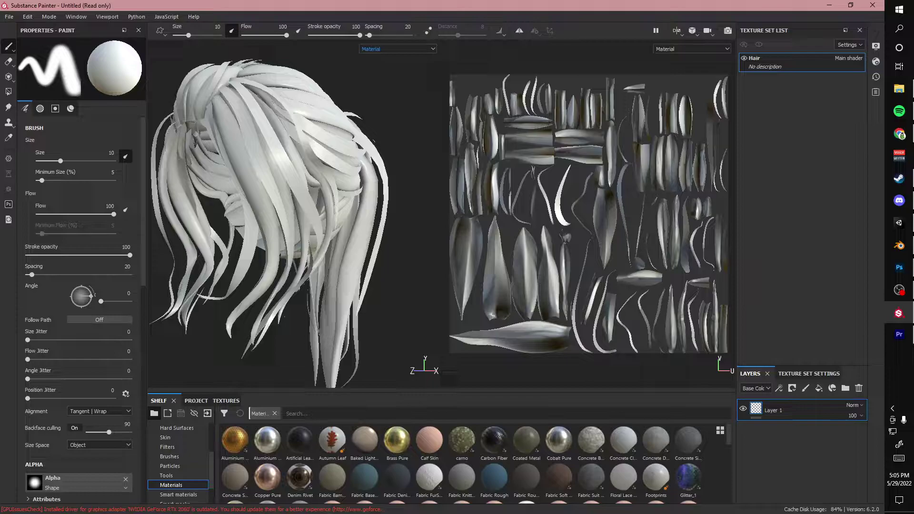
pyautogui.scroll(-4, 333, 228)
pyautogui.keyDown('alt'); pyautogui.moveTo(267, 224); pyautogui.dragTo(333, 221); pyautogui.keyUp('alt')
pyautogui.scroll(3, 346, 235)
pyautogui.scroll(4, 348, 236)
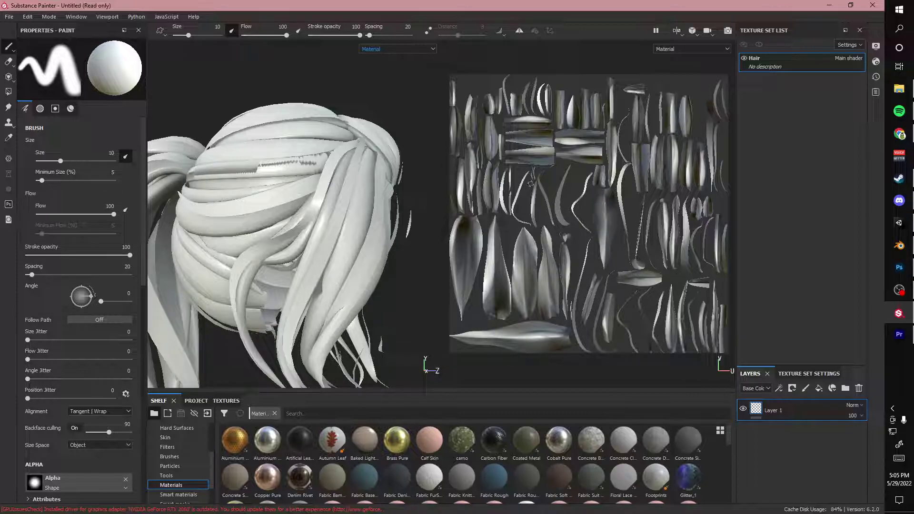
pyautogui.scroll(-3, 260, 203)
pyautogui.keyDown('alt'); pyautogui.moveTo(281, 236); pyautogui.dragTo(329, 235); pyautogui.keyUp('alt')
pyautogui.scroll(5, 277, 253)
pyautogui.keyDown('alt'); pyautogui.moveTo(278, 253); pyautogui.dragTo(329, 242, button='middle'); pyautogui.keyUp('alt')
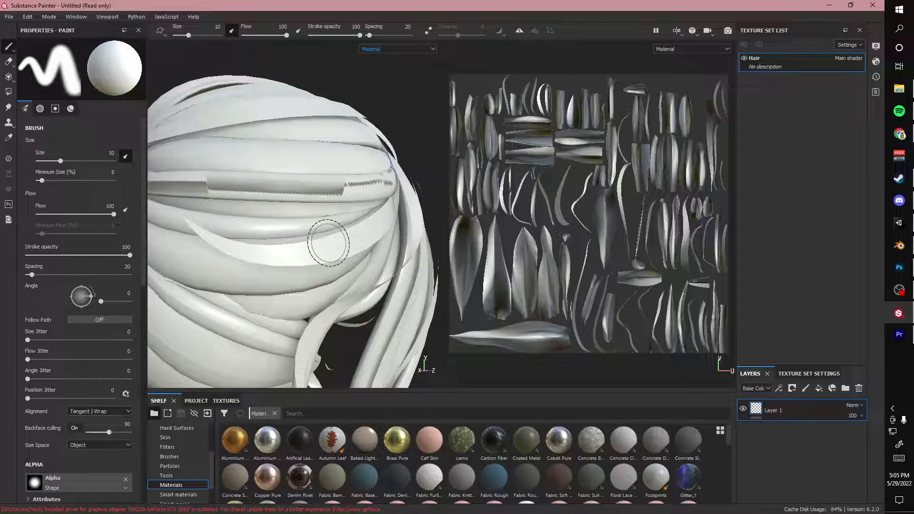
pyautogui.scroll(-5, 332, 249)
pyautogui.keyDown('alt'); pyautogui.moveTo(334, 251); pyautogui.dragTo(267, 247); pyautogui.keyUp('alt')
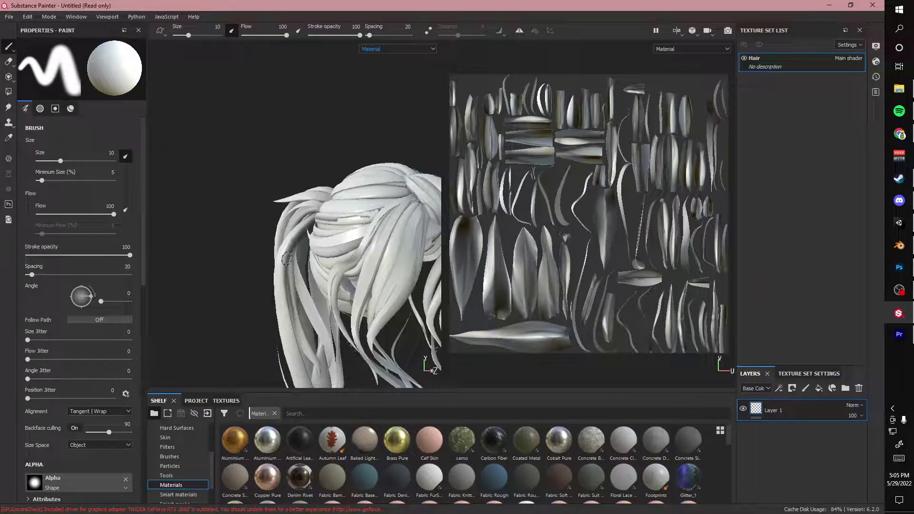
pyautogui.keyDown('alt'); pyautogui.moveTo(266, 247); pyautogui.dragTo(192, 210, button='middle'); pyautogui.keyUp('alt')
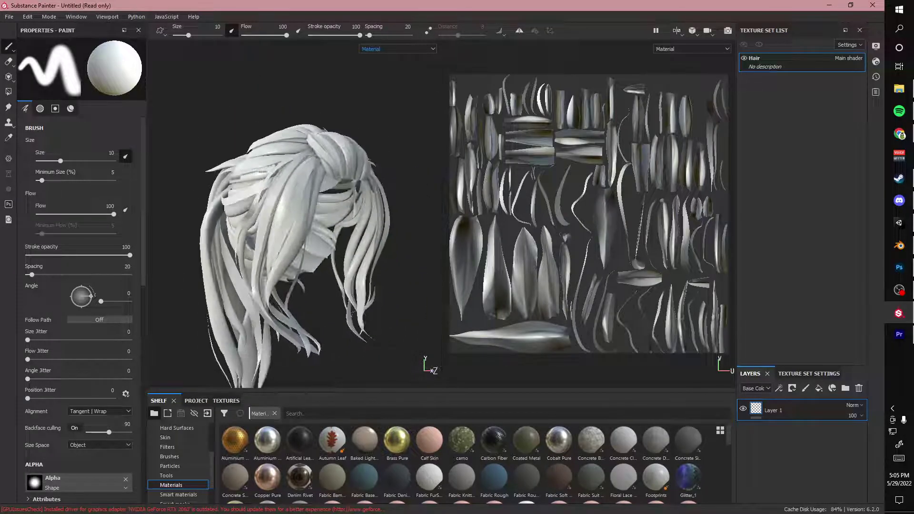
# Export only the Mixed_AO map of the Hair texture set as a 4096x4096 8-bit PNG
pyautogui.click(8, 16)
pyautogui.click(4, 17)
pyautogui.click(8, 16)
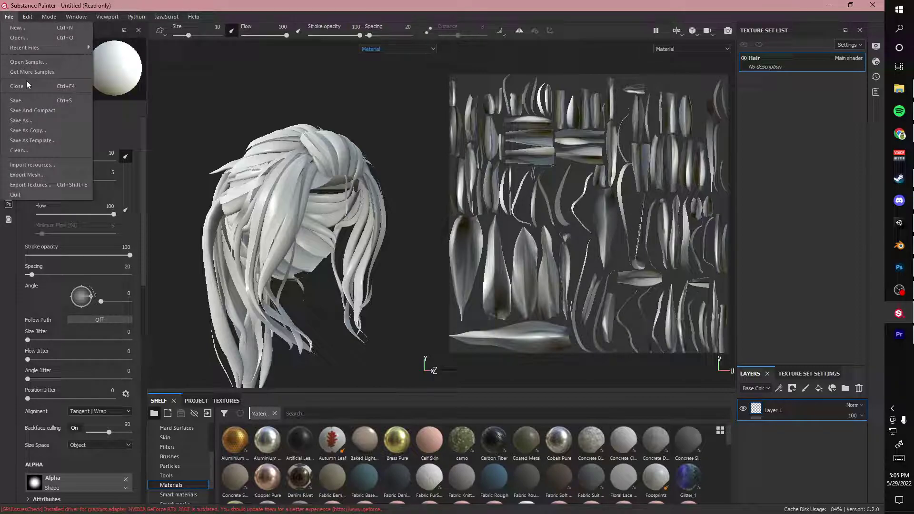
pyautogui.click(30, 185)
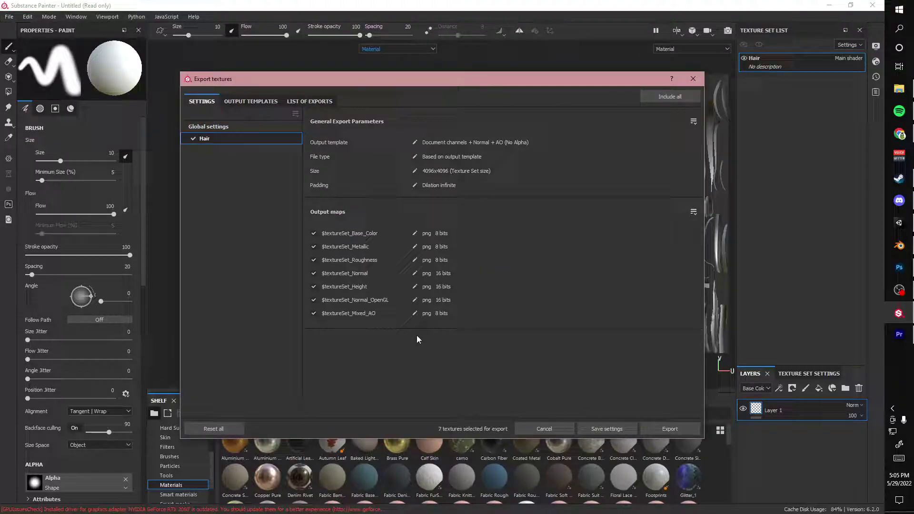
pyautogui.moveTo(312, 232); pyautogui.dragTo(315, 322)
pyautogui.click(314, 313)
pyautogui.click(670, 428)
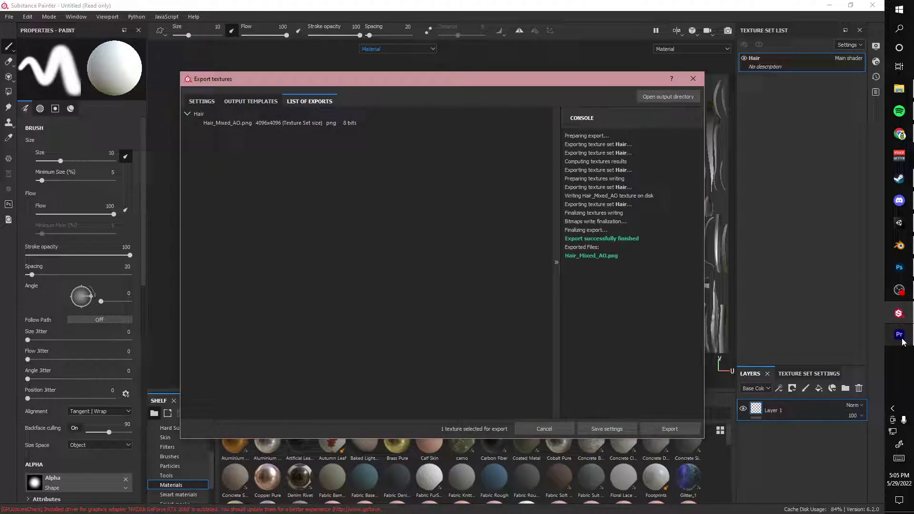
# Switch to Unity and deactivate the HAIR FOR AO object in SampleScene
pyautogui.click(898, 223)
pyautogui.click(472, 210)
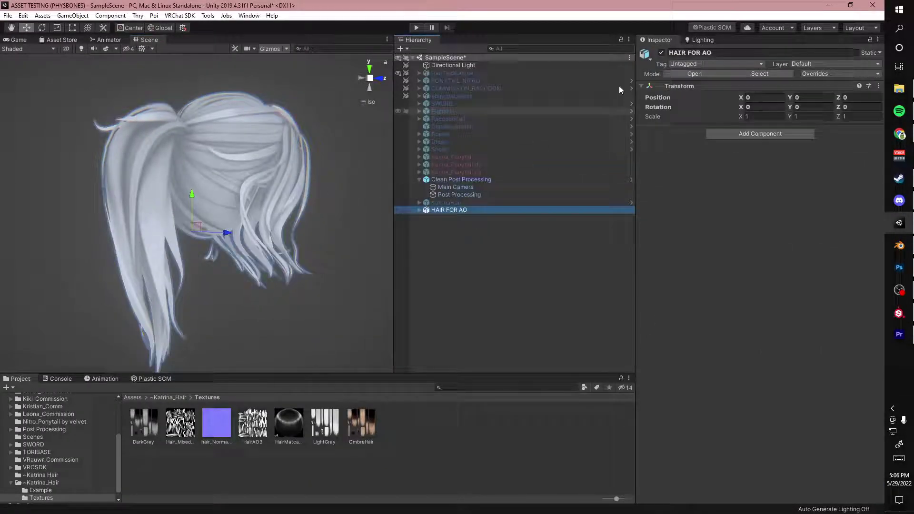
pyautogui.click(660, 51)
# Create a folder named Example2 inside the Textures folder of ~Katrina_Hair and open it
pyautogui.rightClick(488, 427)
pyautogui.moveTo(519, 177)
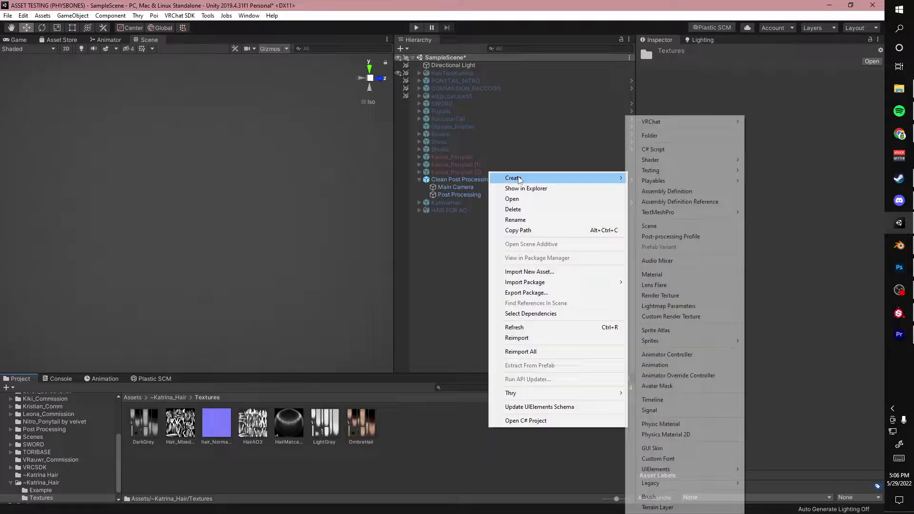
pyautogui.click(661, 136)
pyautogui.write('Example')
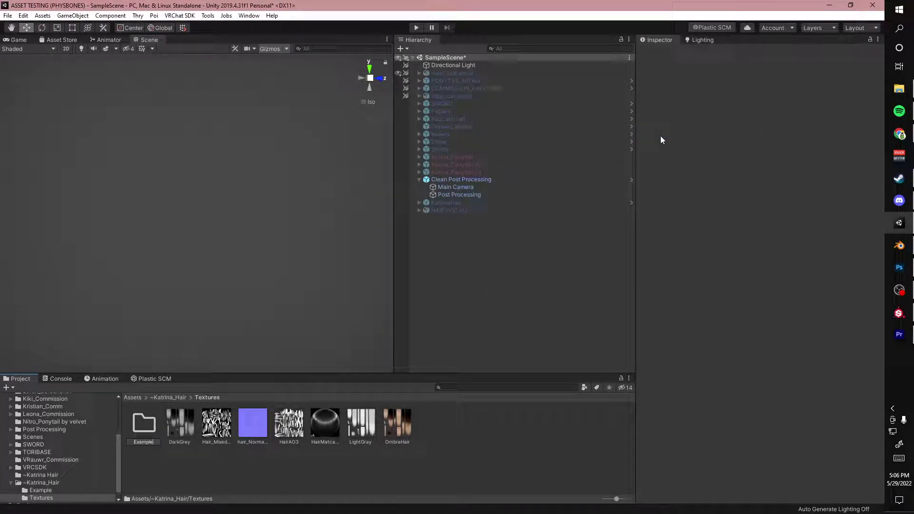
pyautogui.write('2')
pyautogui.press('Return')
pyautogui.doubleClick(144, 423)
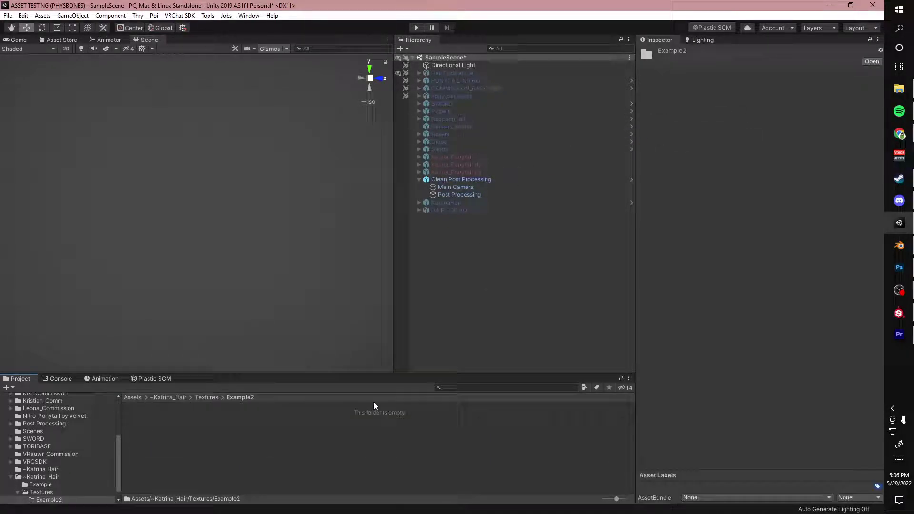
pyautogui.click(899, 88)
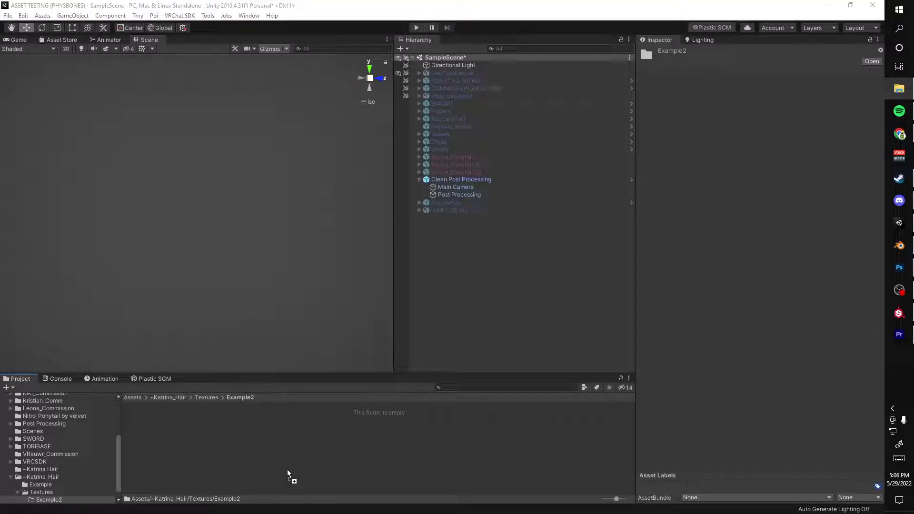
pyautogui.moveTo(288, 474); pyautogui.dragTo(296, 459)
pyautogui.click(138, 423)
pyautogui.press('Delete')
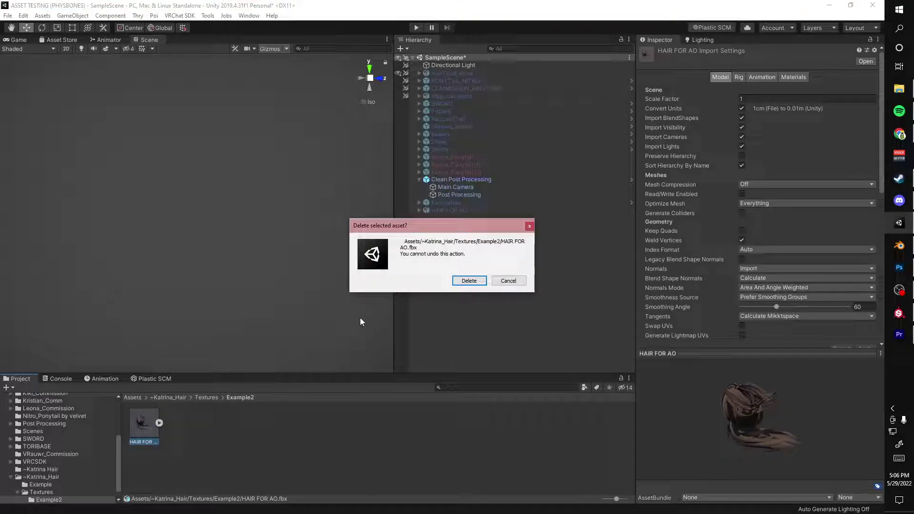
pyautogui.click(468, 280)
# Switch to Blender and delete the duplicate Hair.001 object that carries only the AO UV map
pyautogui.click(907, 247)
pyautogui.scroll(-8, 446, 264)
pyautogui.moveTo(446, 264); pyautogui.dragTo(389, 247, button='middle')
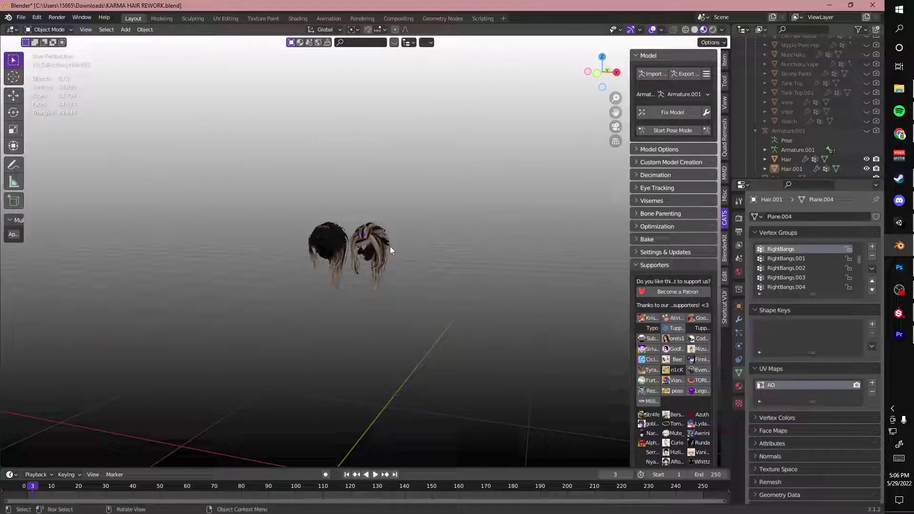
pyautogui.scroll(6, 397, 209)
pyautogui.click(397, 209)
pyautogui.press('Delete')
pyautogui.scroll(3, 352, 252)
pyautogui.moveTo(397, 210); pyautogui.dragTo(426, 247, button='middle')
# Export only the selected Hair object to the Downloads folder, overwriting HAIR FOR AO.fbx
pyautogui.click(427, 247)
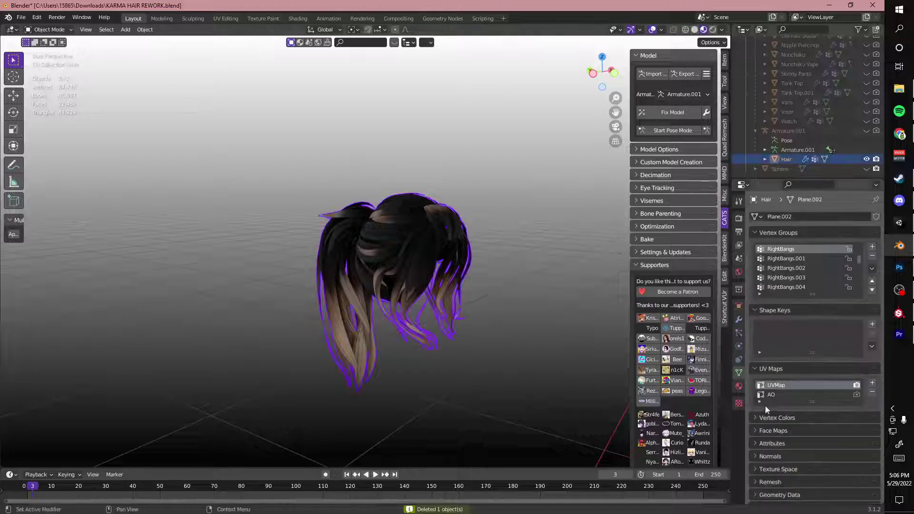
pyautogui.click(21, 17)
pyautogui.moveTo(48, 155)
pyautogui.click(147, 242)
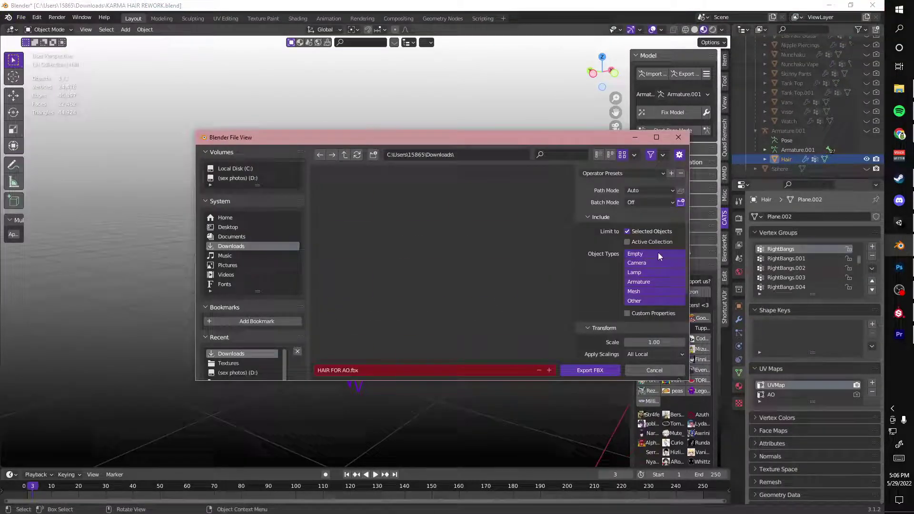
pyautogui.click(591, 370)
# Switch back to Unity, bring the exported HAIR FOR AO model into Example2, and place it in the scene
pyautogui.click(898, 334)
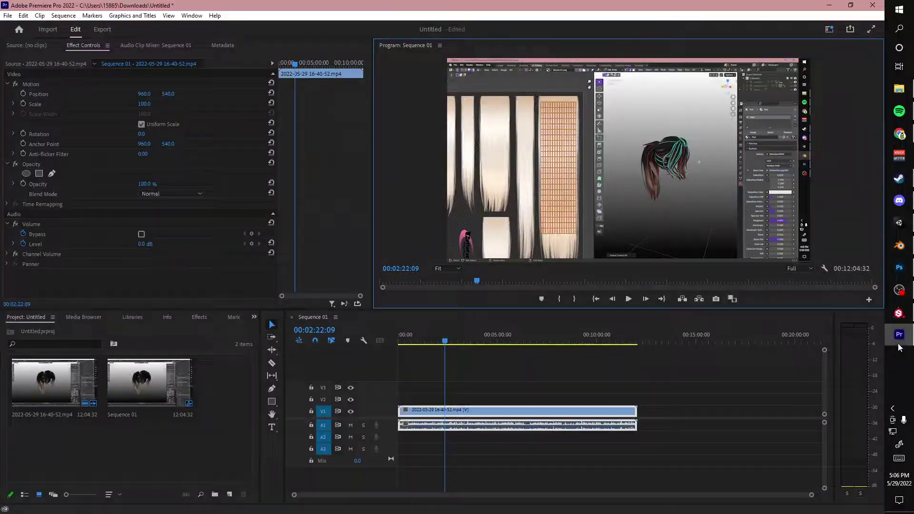
pyautogui.click(898, 222)
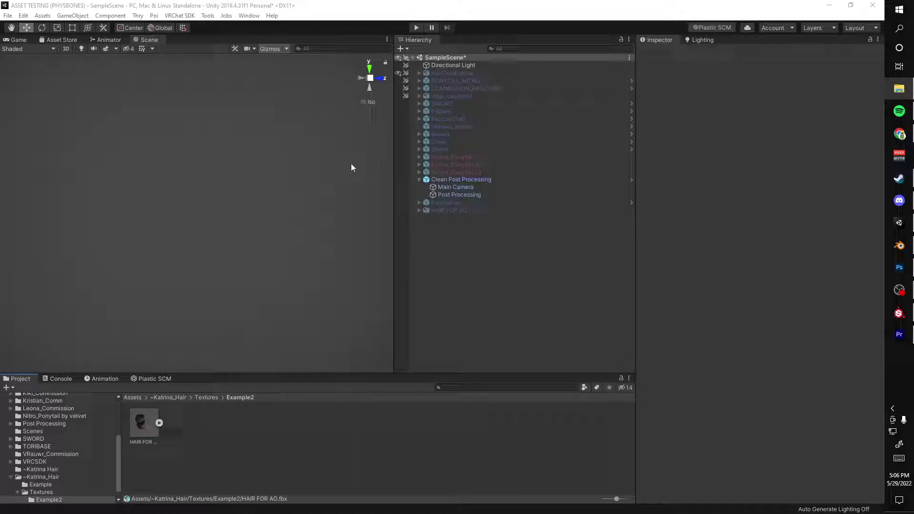
pyautogui.moveTo(150, 419); pyautogui.dragTo(296, 270)
pyautogui.click(328, 294)
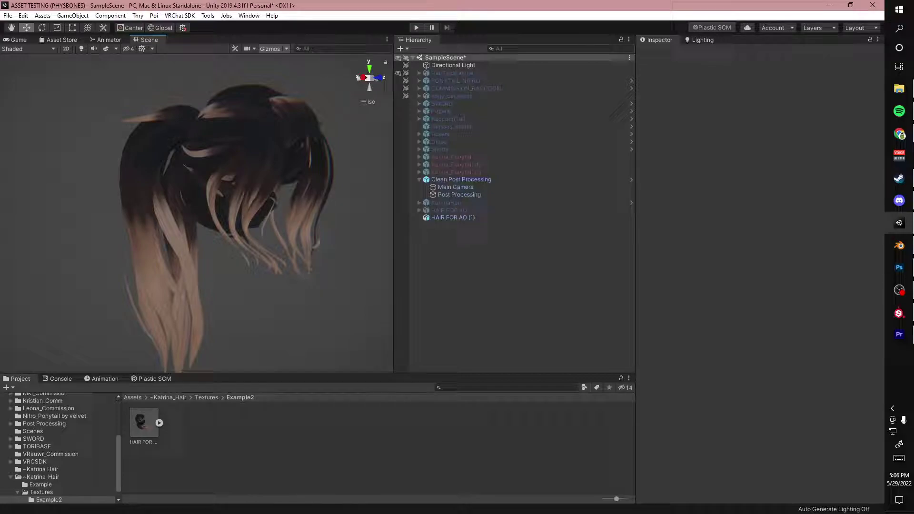
pyautogui.click(276, 253)
pyautogui.keyDown('alt'); pyautogui.moveTo(295, 253); pyautogui.dragTo(316, 265); pyautogui.keyUp('alt')
pyautogui.moveTo(316, 264); pyautogui.dragTo(310, 246, button='middle')
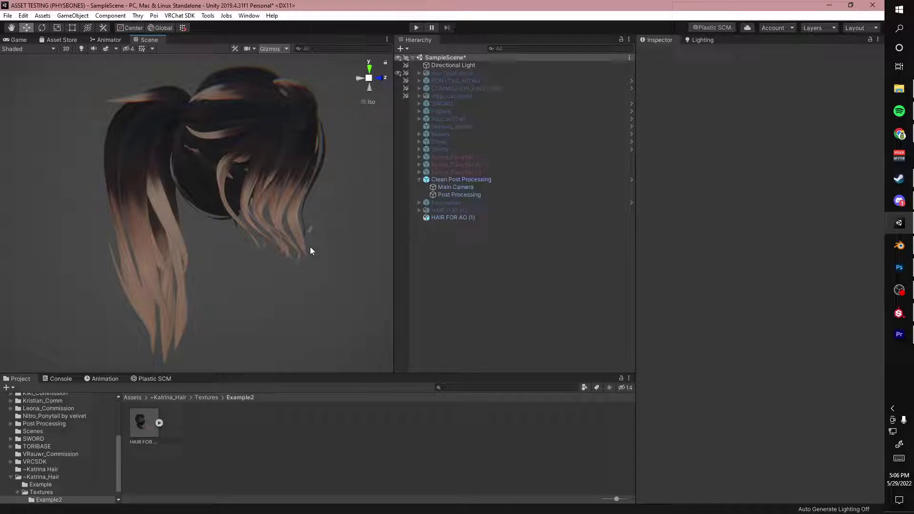
# Create a new material named HairExample in the Example2 folder
pyautogui.click(439, 217)
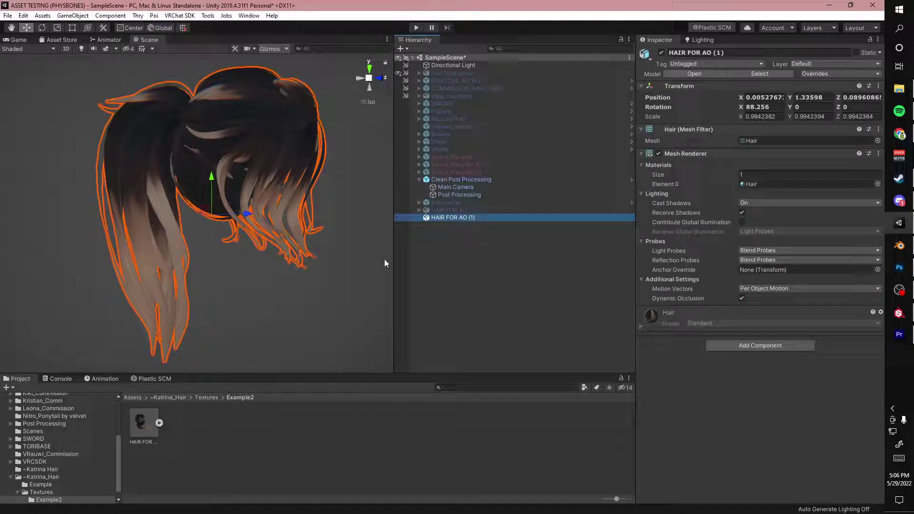
pyautogui.click(322, 433)
pyautogui.rightClick(261, 434)
pyautogui.moveTo(307, 184)
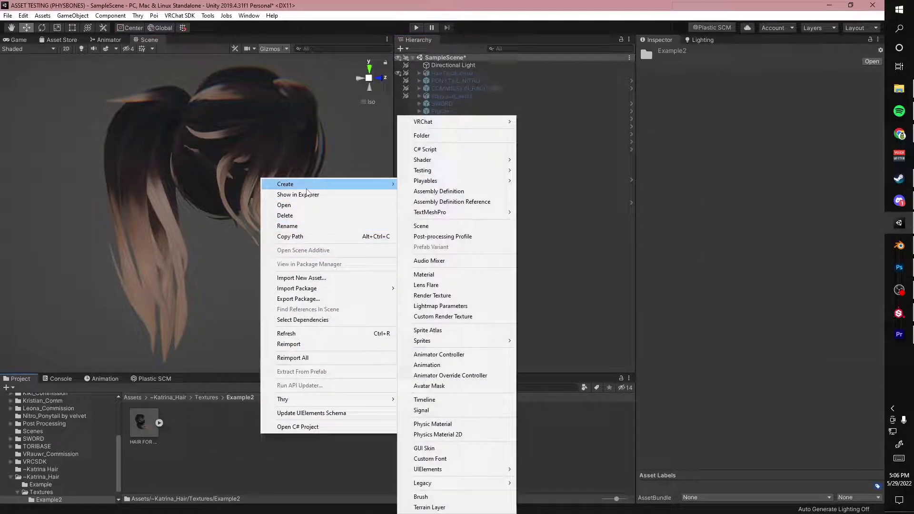
pyautogui.click(435, 274)
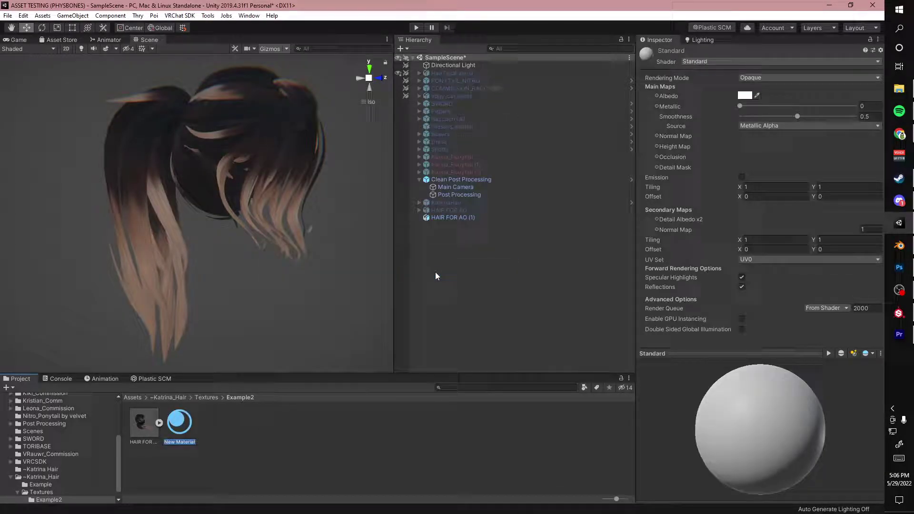
pyautogui.press('BackSpace')
pyautogui.write('HairExample')
pyautogui.press('Return')
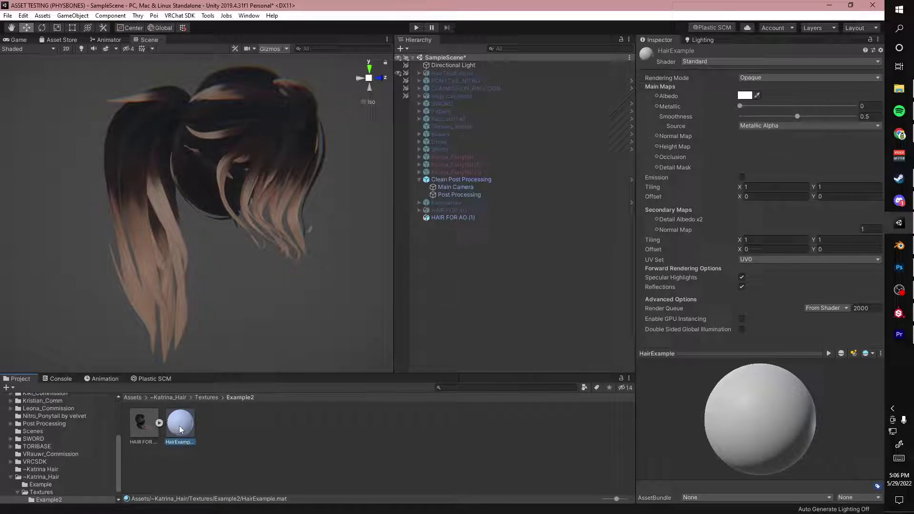
# Apply the HairExample material to the hair in the scene and change its shader to Poiyomi 8.0
pyautogui.moveTo(180, 427); pyautogui.dragTo(195, 183)
pyautogui.moveTo(333, 297); pyautogui.dragTo(237, 304, button='right')
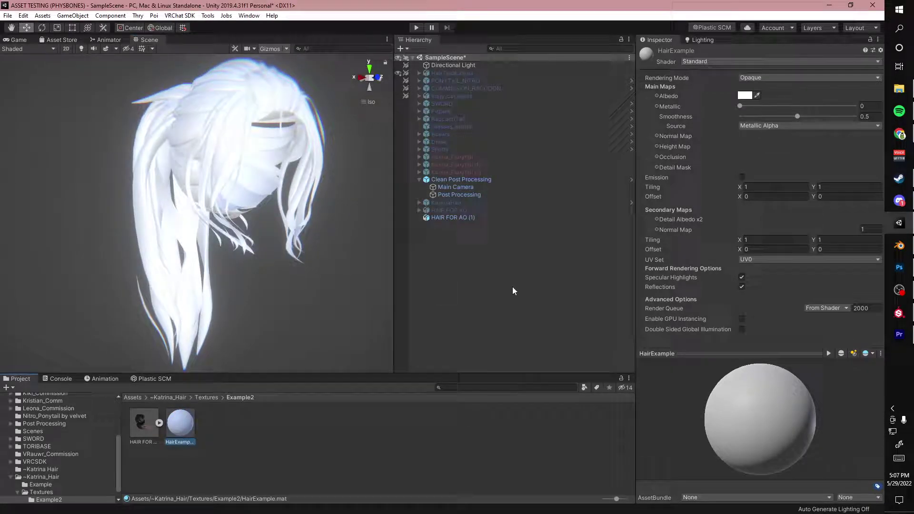
pyautogui.click(740, 61)
pyautogui.click(722, 117)
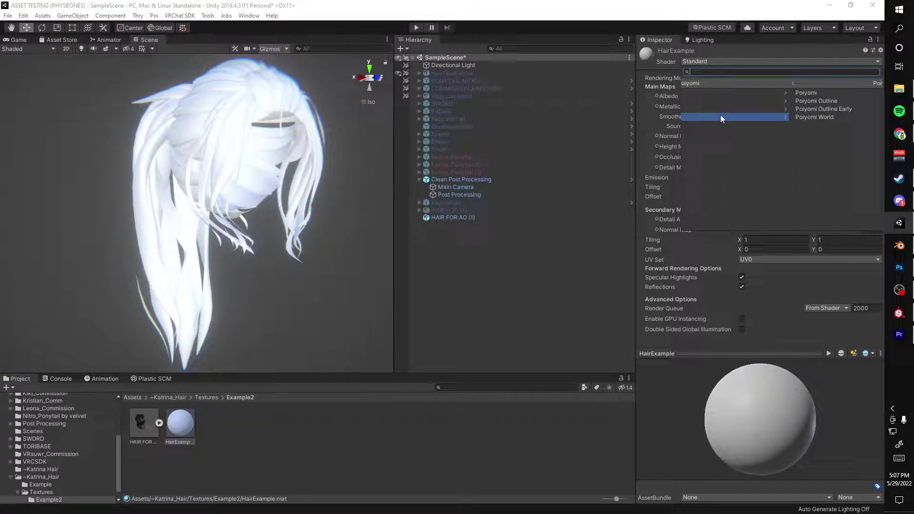
pyautogui.click(704, 92)
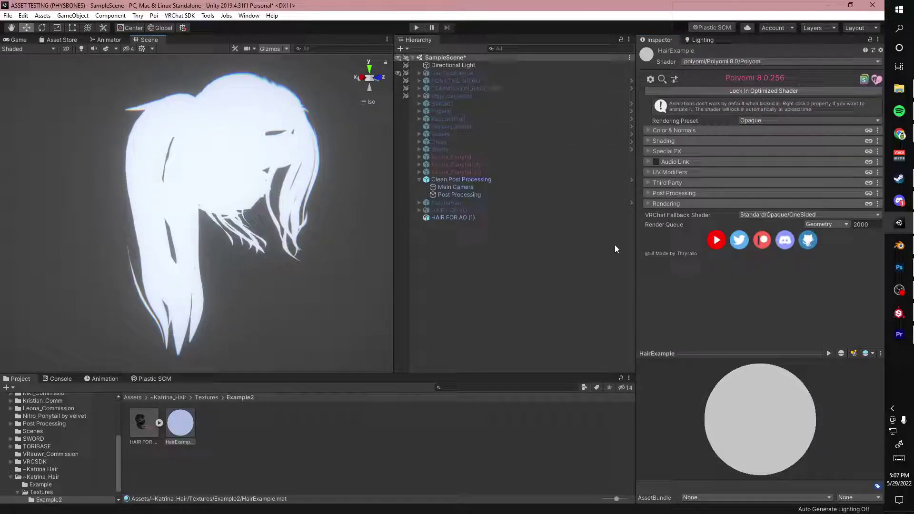
# Set Cull to Off in the HairExample material's rendering settings
pyautogui.click(670, 204)
pyautogui.click(749, 227)
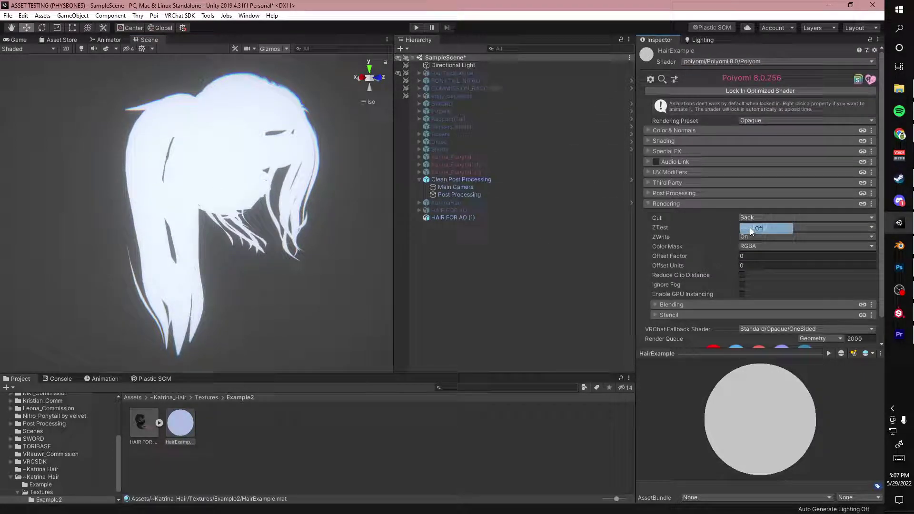
pyautogui.click(749, 227)
# Assign LightGray as the HairExample material's main texture and the hair normal texture as its normal map
pyautogui.click(44, 485)
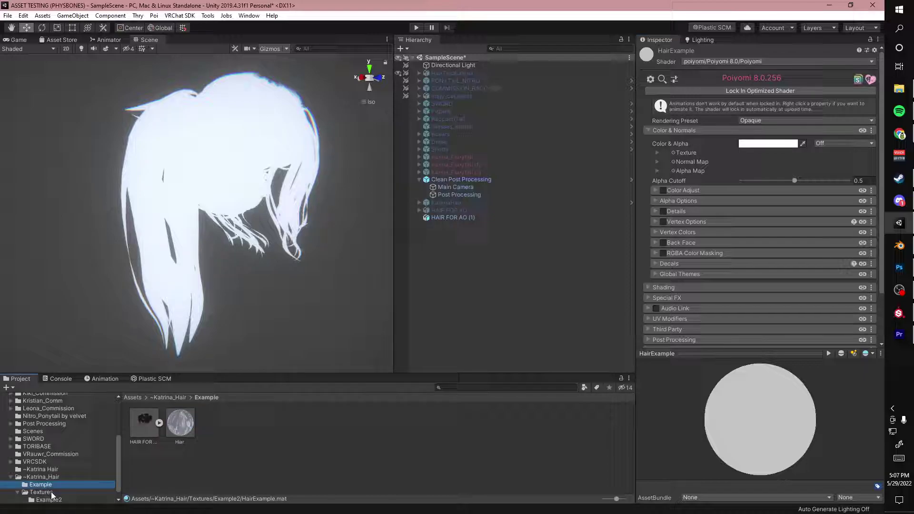
pyautogui.click(52, 494)
pyautogui.moveTo(360, 422); pyautogui.dragTo(666, 152)
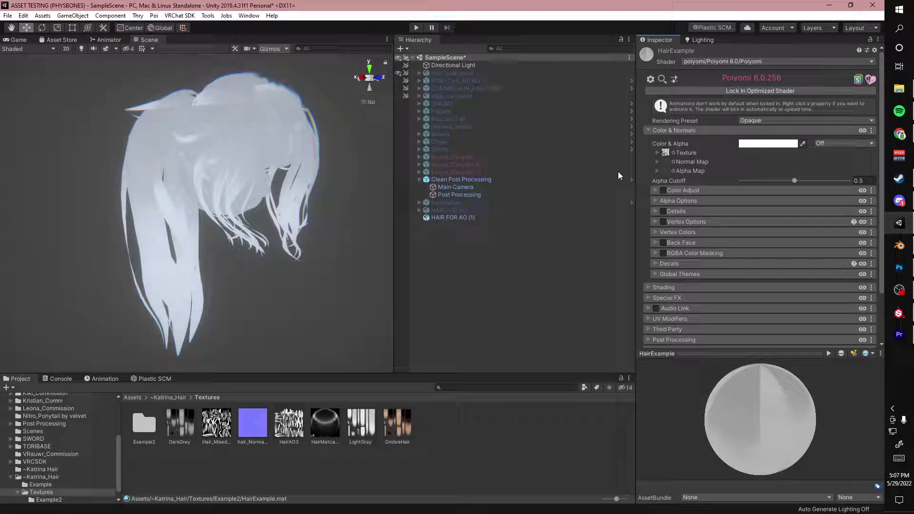
pyautogui.scroll(3, 248, 241)
pyautogui.moveTo(248, 240); pyautogui.dragTo(363, 244, button='right')
pyautogui.scroll(-4, 363, 244)
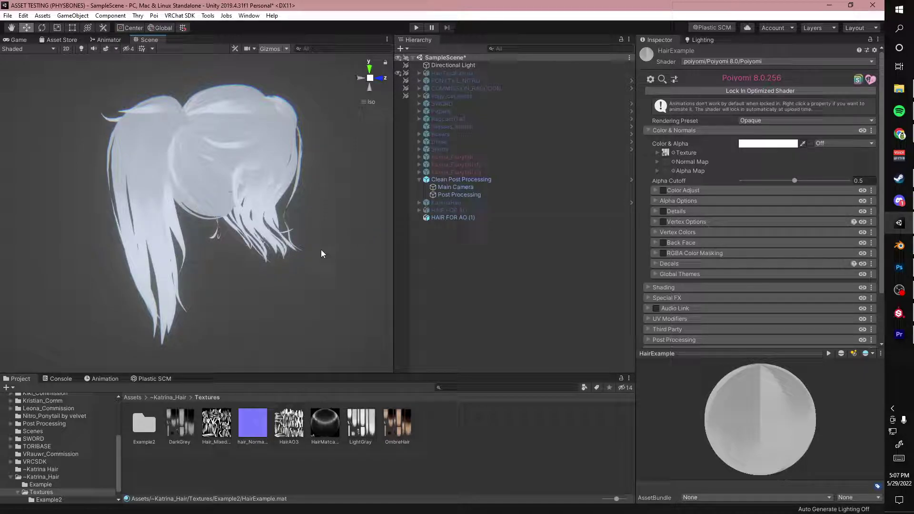
pyautogui.moveTo(321, 250); pyautogui.dragTo(349, 268, button='right')
pyautogui.moveTo(273, 437); pyautogui.dragTo(669, 161)
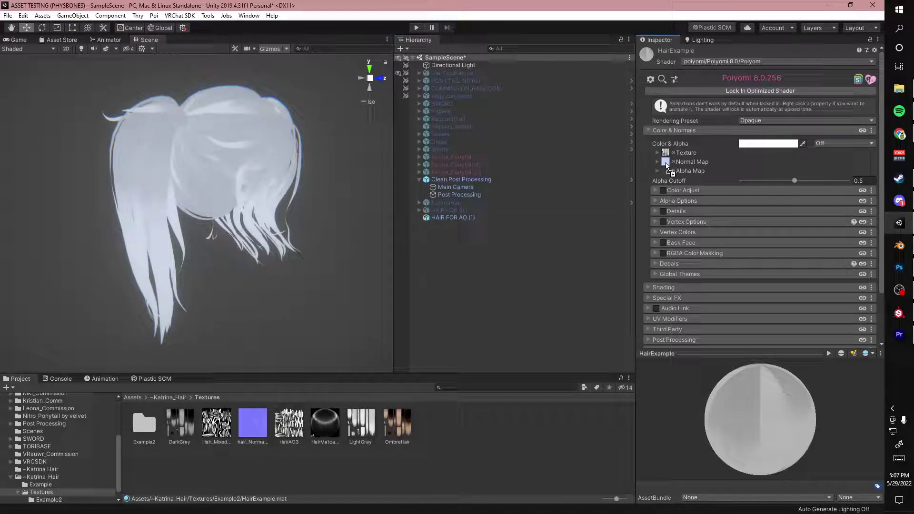
# Enable Matcap 0 in the material's shading and assign the hair matcap texture to it
pyautogui.scroll(-3, 687, 190)
pyautogui.click(666, 230)
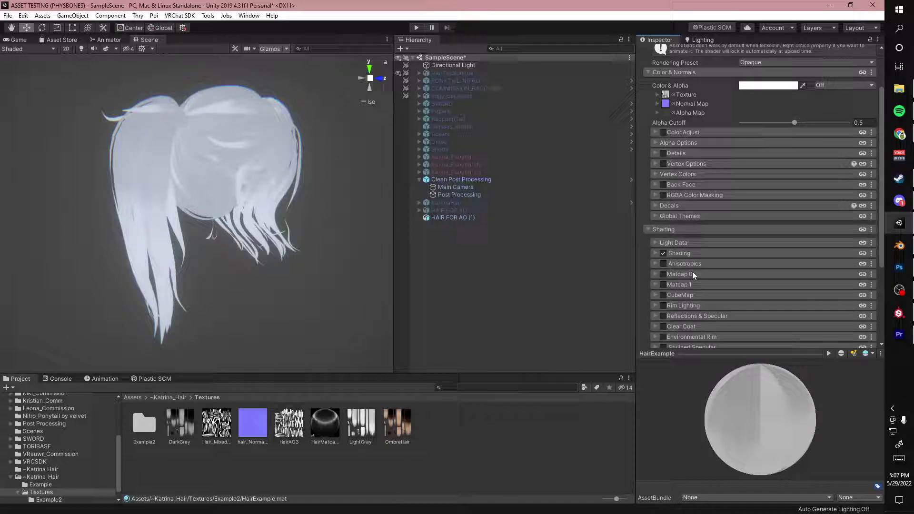
pyautogui.click(664, 273)
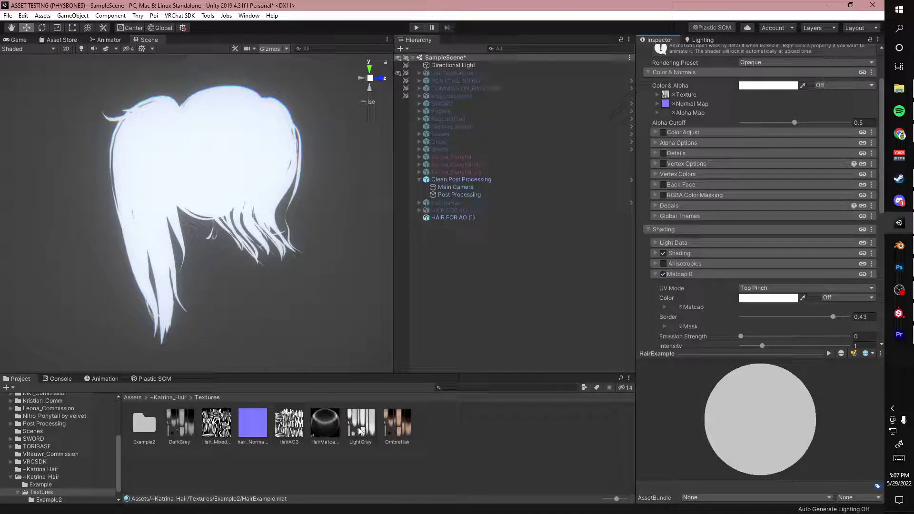
pyautogui.moveTo(325, 423); pyautogui.dragTo(673, 306)
# Set Matcap 0's Replace Blend to 0 and its Add Blend to 0.369
pyautogui.scroll(-3, 740, 312)
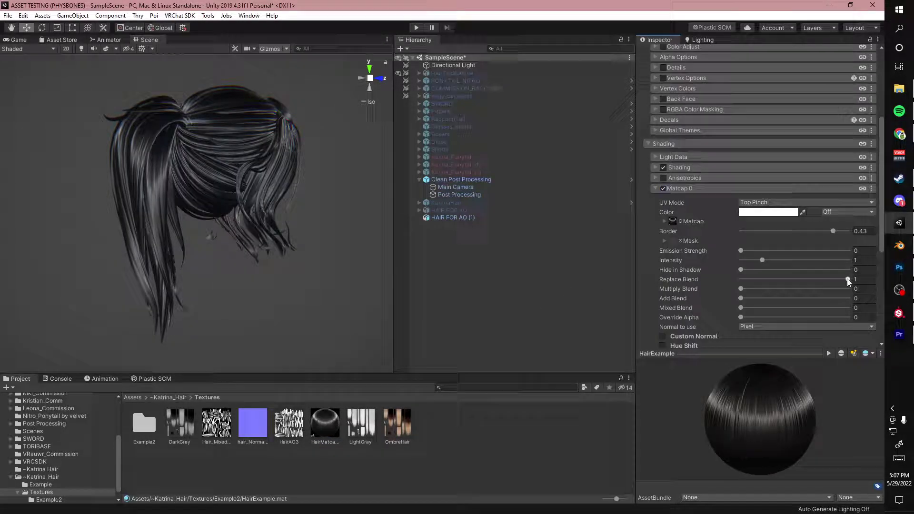
pyautogui.moveTo(831, 279); pyautogui.dragTo(780, 300)
pyautogui.keyDown('alt'); pyautogui.moveTo(209, 243); pyautogui.dragTo(318, 265); pyautogui.keyUp('alt')
pyautogui.scroll(2, 257, 243)
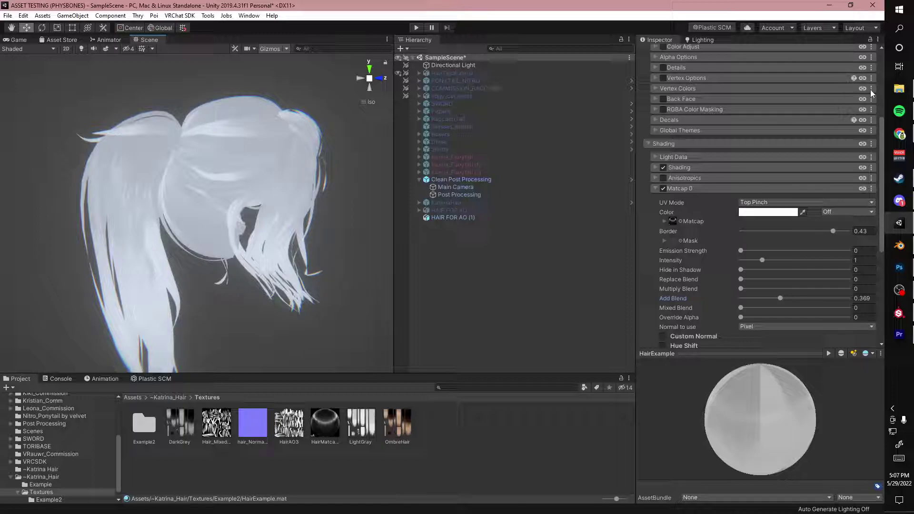
# Bring the exported Hair_Mixed AO texture into the Example2 folder and collapse the material's Matcap 0 and Shading settings
pyautogui.click(45, 498)
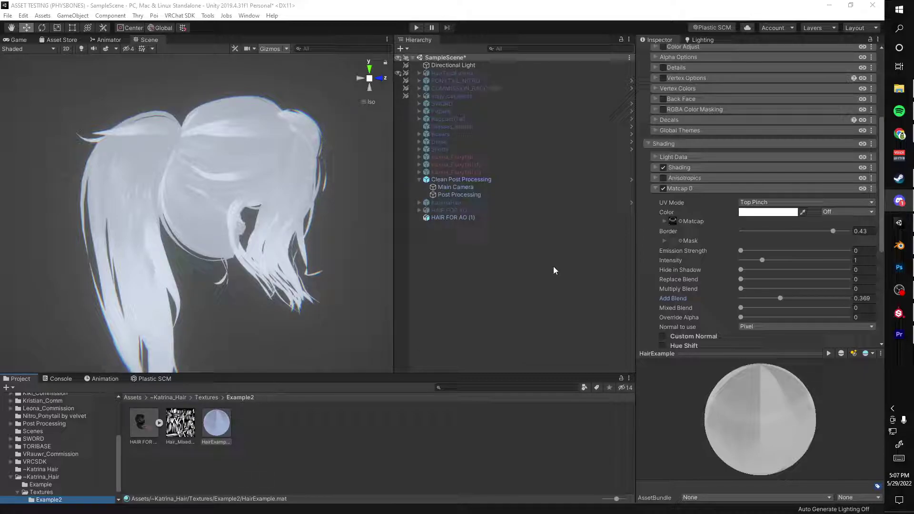
pyautogui.click(685, 187)
pyautogui.click(679, 143)
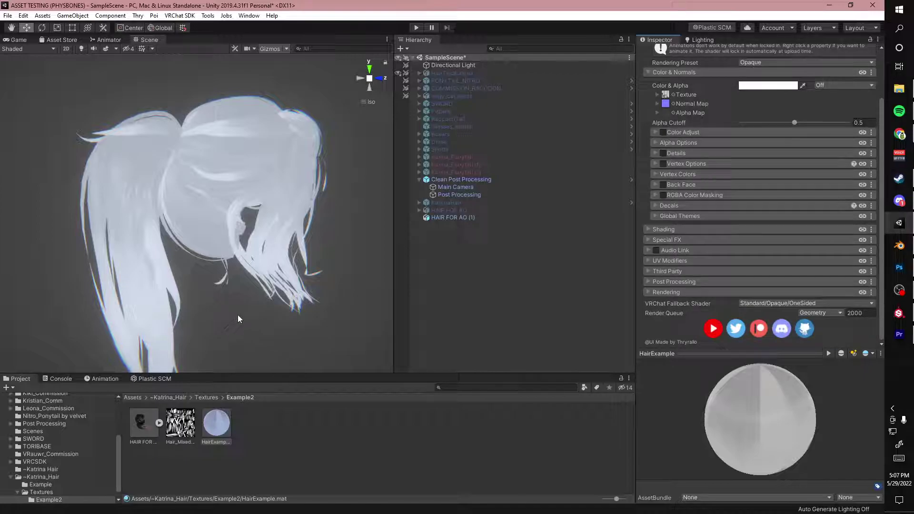
pyautogui.click(675, 204)
pyautogui.scroll(-3, 709, 181)
pyautogui.click(670, 150)
# Try assigning the Hair_Mixed AO texture to the AO Maps slot in the material's Light Data shading settings
pyautogui.click(677, 229)
pyautogui.scroll(-4, 694, 237)
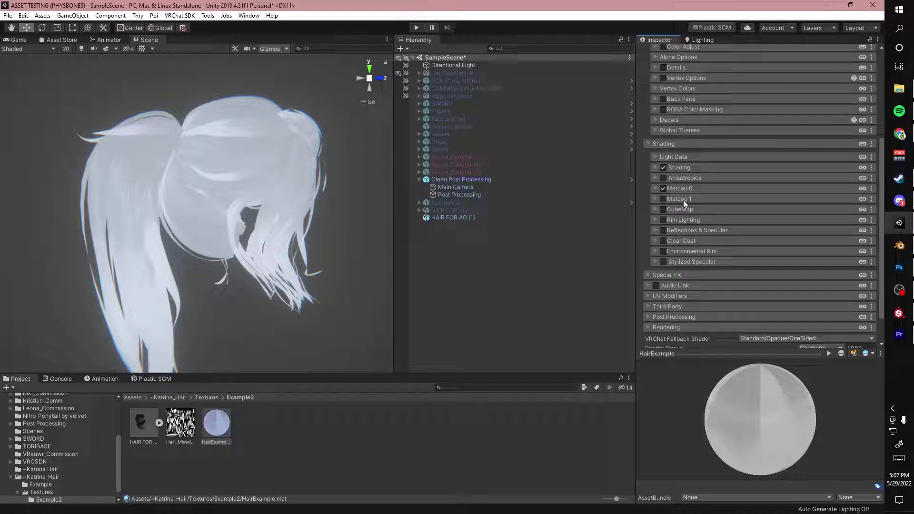
pyautogui.click(678, 166)
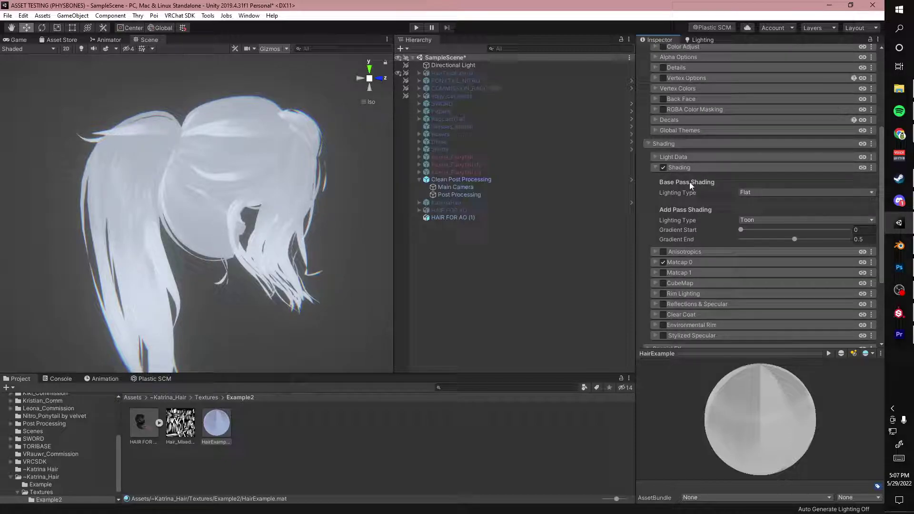
pyautogui.click(690, 168)
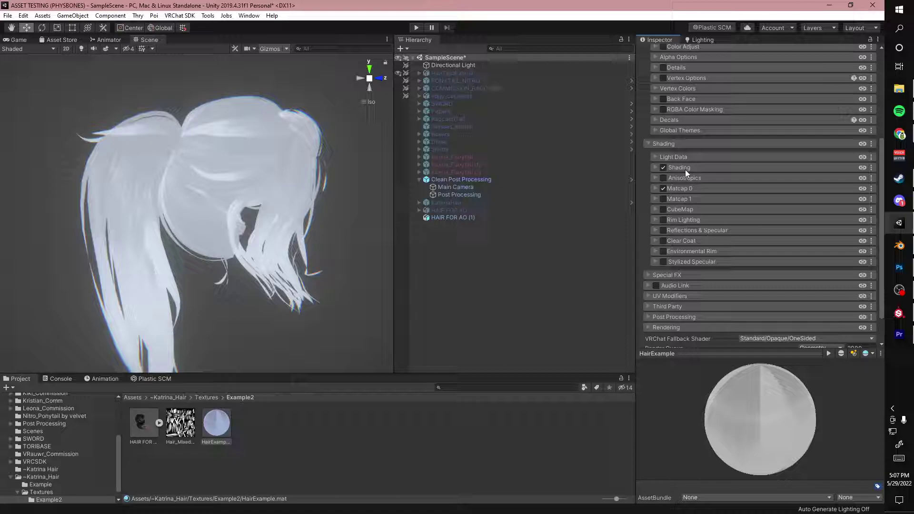
pyautogui.click(680, 156)
pyautogui.scroll(4, 686, 162)
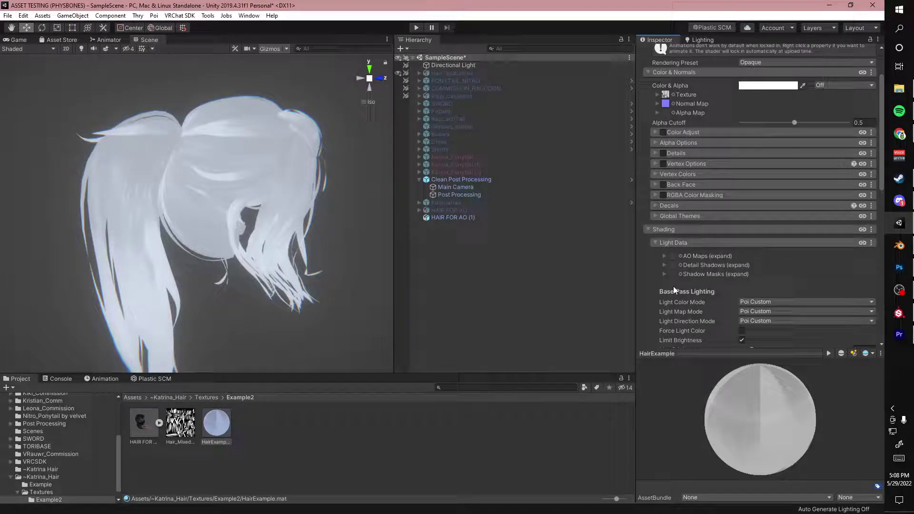
pyautogui.click(664, 257)
pyautogui.scroll(-4, 778, 293)
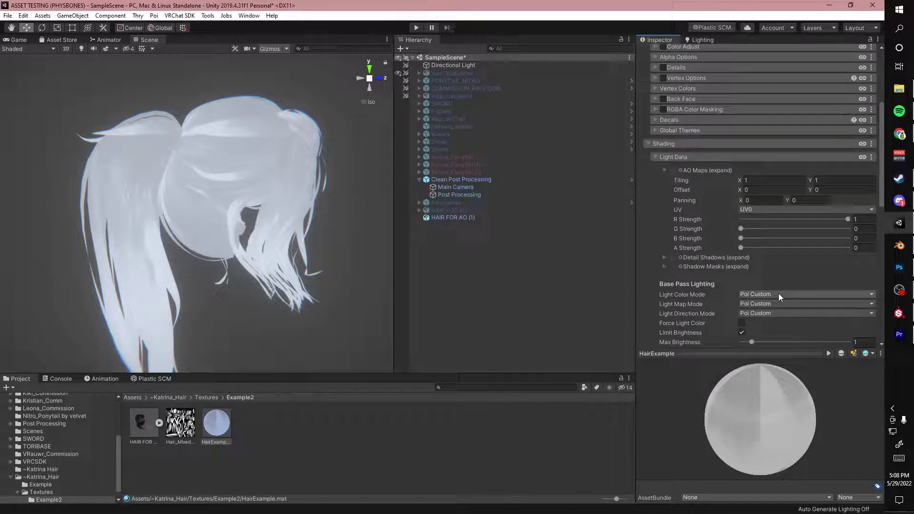
pyautogui.scroll(4, 777, 295)
pyautogui.moveTo(180, 423); pyautogui.dragTo(672, 257)
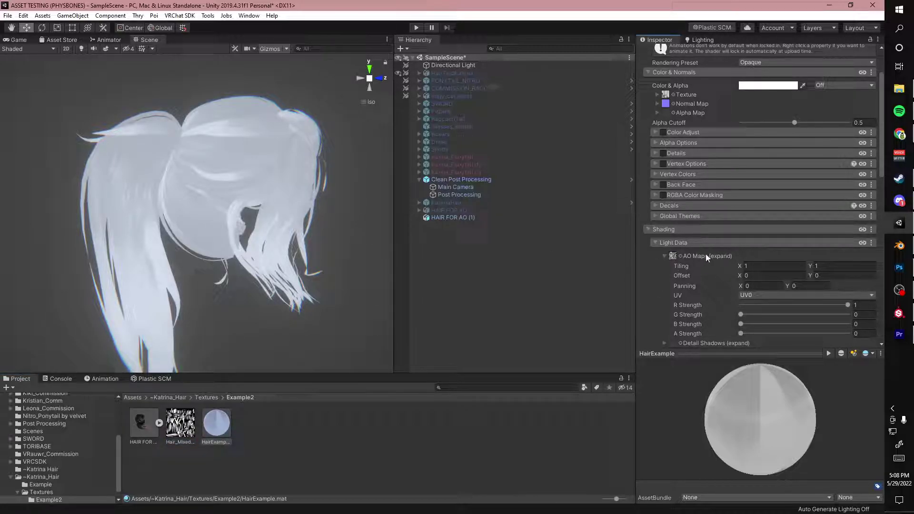
# Clear the AO Maps texture by setting it to None and collapse the Shading settings
pyautogui.click(680, 256)
pyautogui.moveTo(642, 185); pyautogui.dragTo(643, 119)
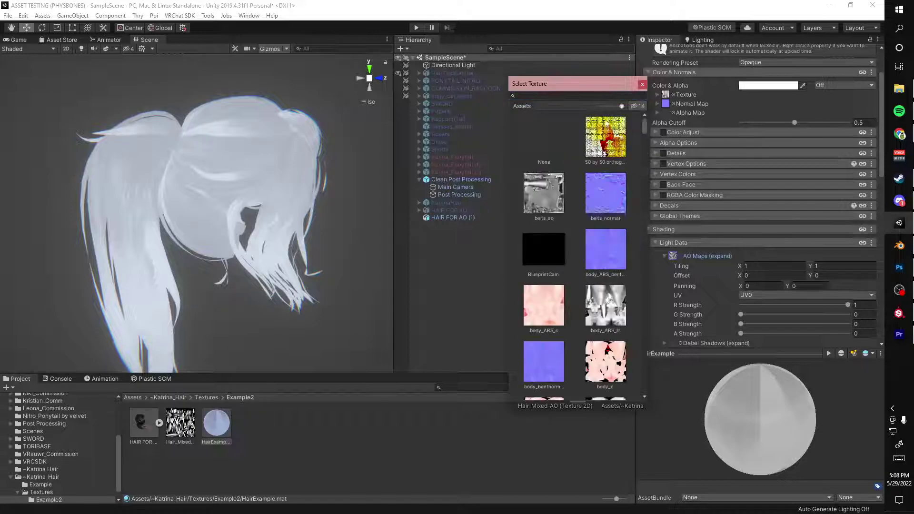
pyautogui.click(543, 145)
pyautogui.click(642, 84)
pyautogui.click(667, 231)
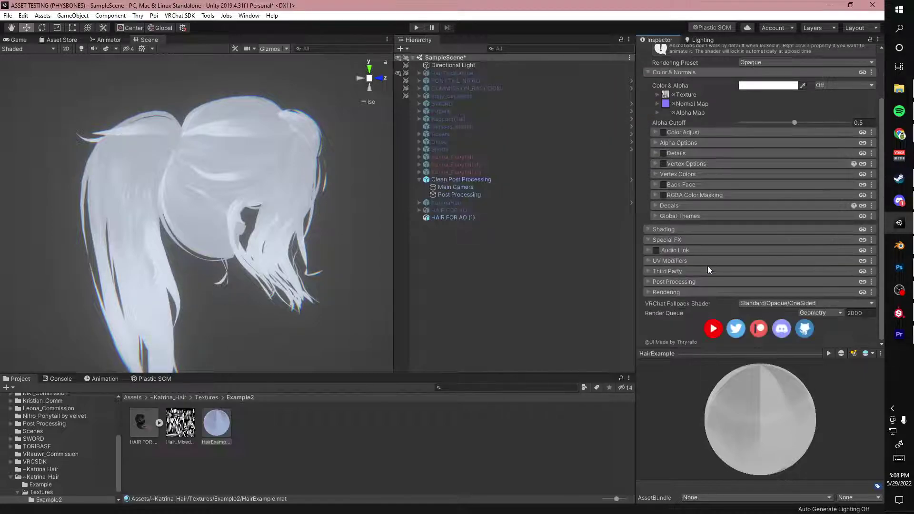
# Assign the Hair_Mixed AO texture to Decal 0 of the HairExample material and enable that decal
pyautogui.click(684, 206)
pyautogui.click(686, 229)
pyautogui.click(180, 423)
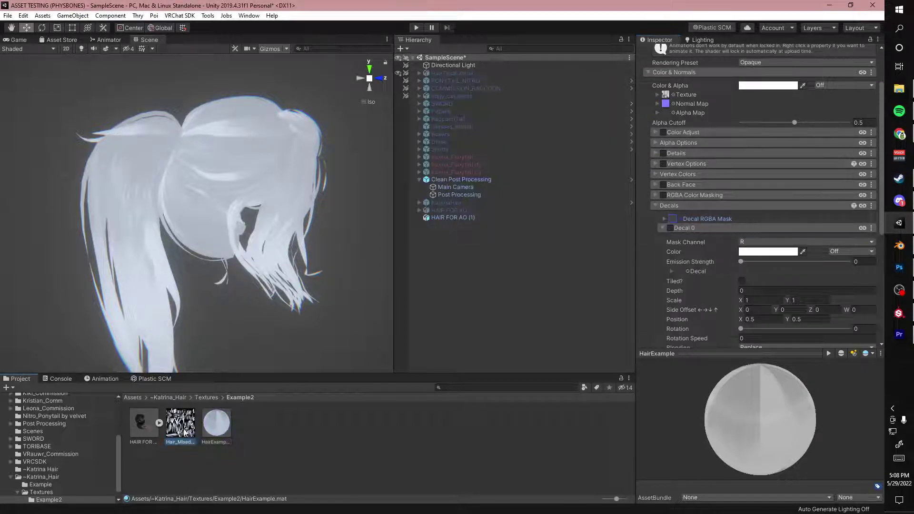
pyautogui.moveTo(184, 430); pyautogui.dragTo(679, 275)
pyautogui.click(670, 229)
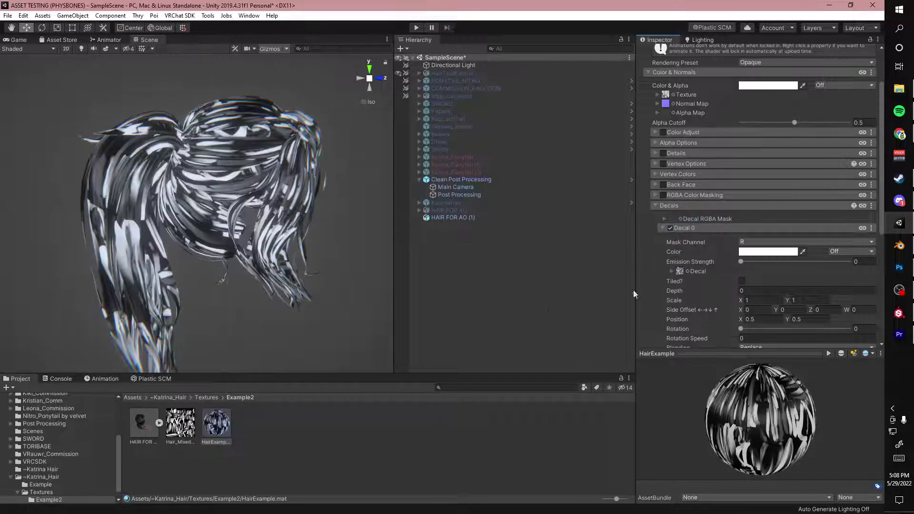
# Set the UV channel of Decal 0's texture to UV1
pyautogui.keyDown('alt'); pyautogui.moveTo(341, 259); pyautogui.dragTo(332, 297); pyautogui.keyUp('alt')
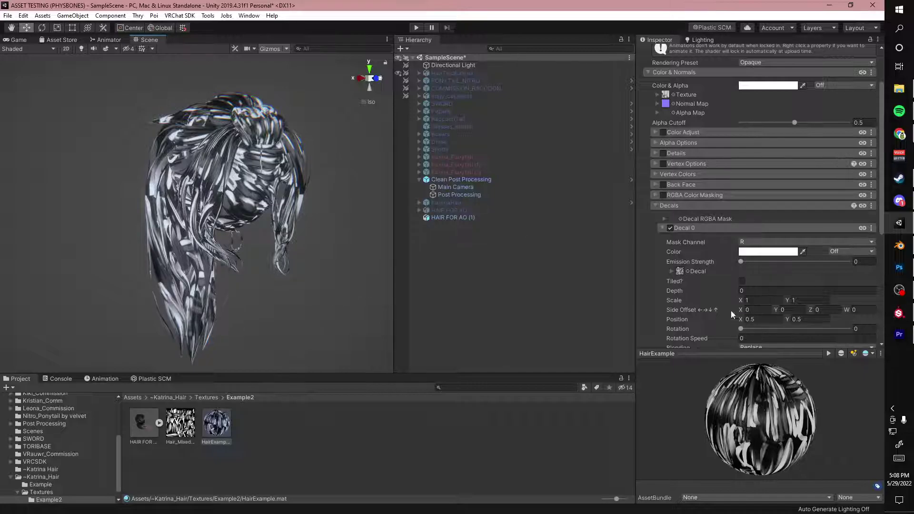
pyautogui.scroll(-3, 730, 310)
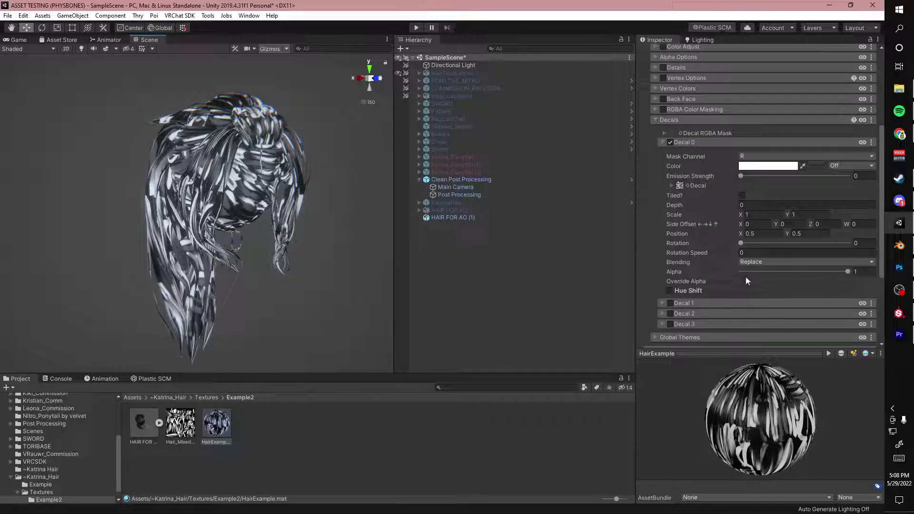
pyautogui.click(670, 186)
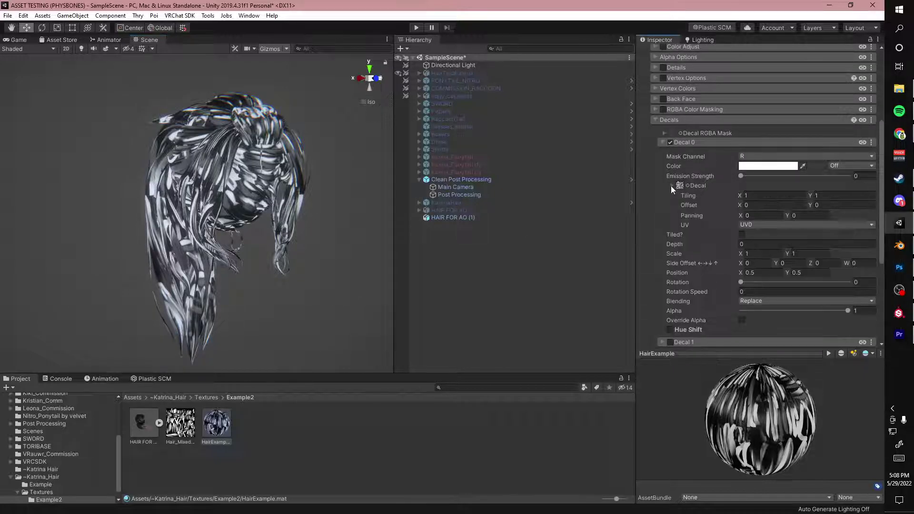
pyautogui.click(804, 225)
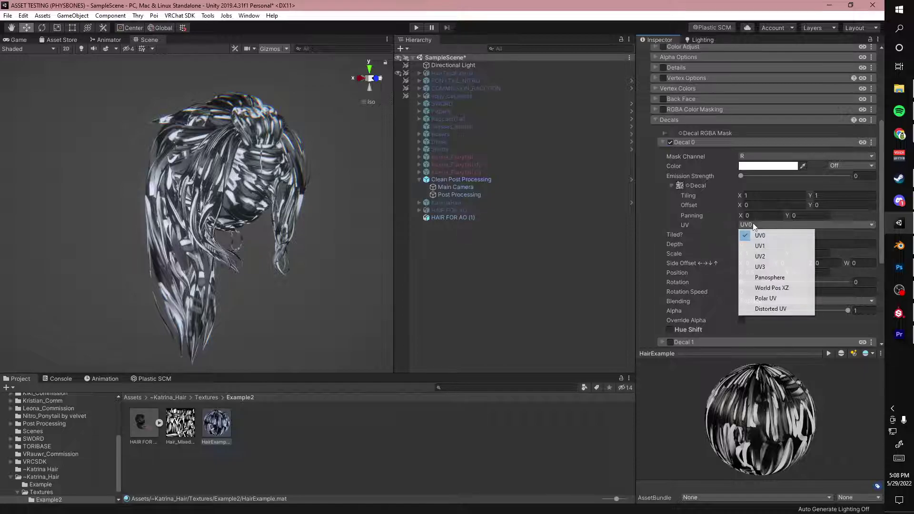
pyautogui.click(766, 249)
# Set Decal 0's blending mode to Multiply
pyautogui.keyDown('alt'); pyautogui.moveTo(295, 260); pyautogui.dragTo(282, 232); pyautogui.keyUp('alt')
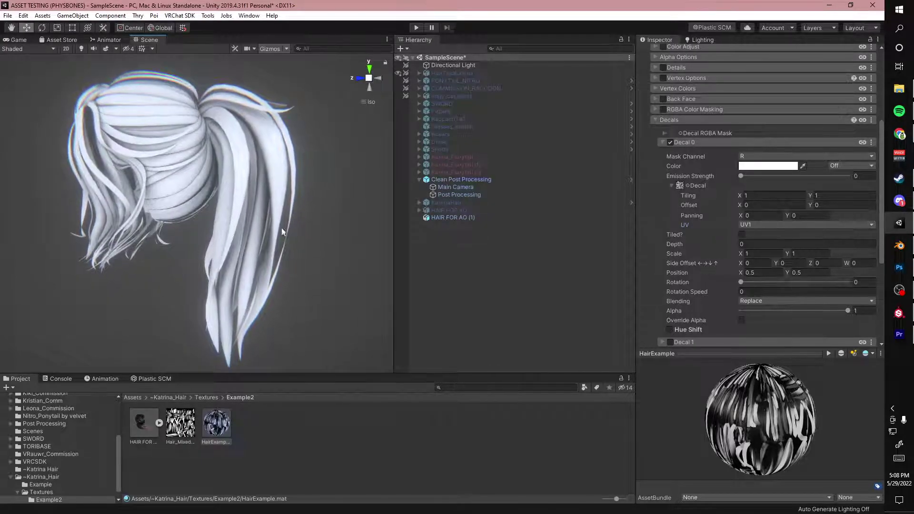
pyautogui.click(804, 301)
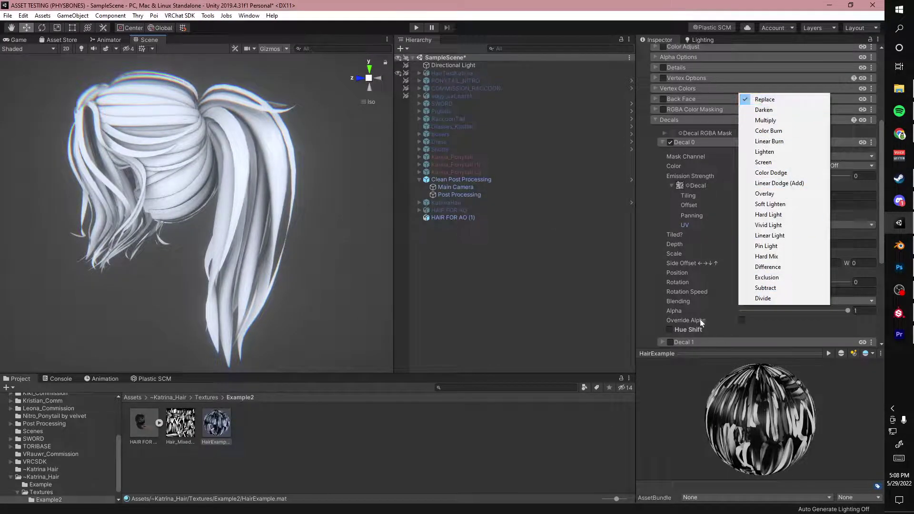
pyautogui.click(718, 305)
pyautogui.click(747, 302)
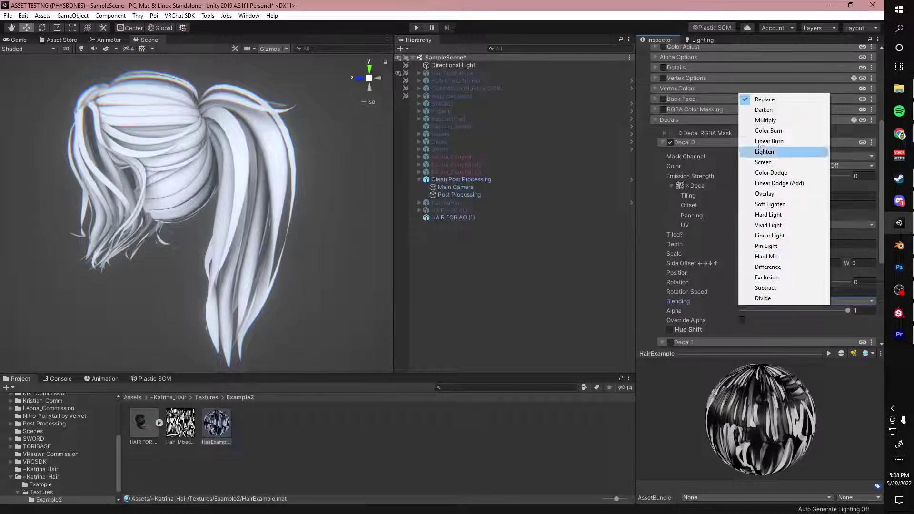
pyautogui.click(765, 121)
pyautogui.keyDown('alt'); pyautogui.moveTo(237, 234); pyautogui.dragTo(647, 255); pyautogui.keyUp('alt')
pyautogui.moveTo(648, 251); pyautogui.dragTo(559, 265, button='right')
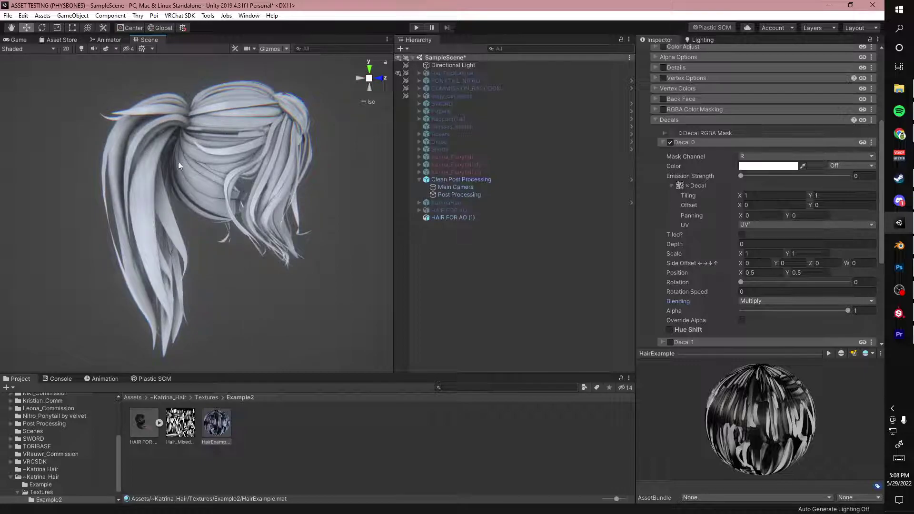
# Examine the AO shading up close and test Decal 0's alpha, leaving it at 1
pyautogui.scroll(2, 299, 262)
pyautogui.moveTo(333, 273); pyautogui.dragTo(378, 252, button='right')
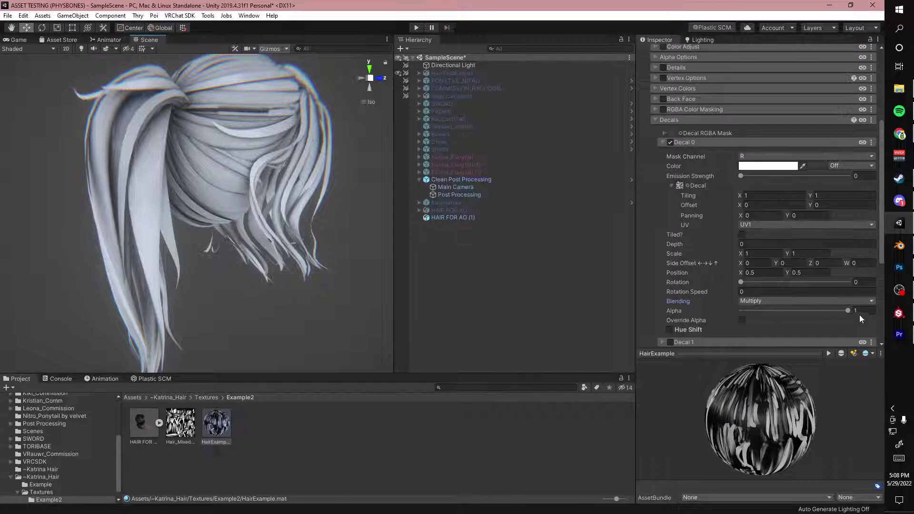
pyautogui.moveTo(843, 311)
pyautogui.mouseDown()
pyautogui.moveTo(784, 313)
pyautogui.moveTo(867, 311)
pyautogui.mouseUp()
# Assign OmbreHair from the Textures folder as the HairExample material's main texture
pyautogui.scroll(5, 782, 250)
pyautogui.click(42, 491)
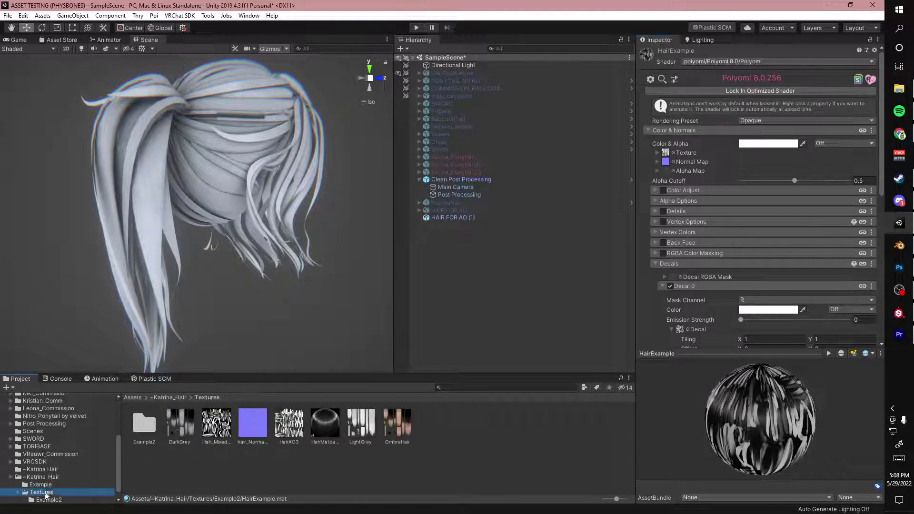
pyautogui.moveTo(665, 152); pyautogui.dragTo(665, 153)
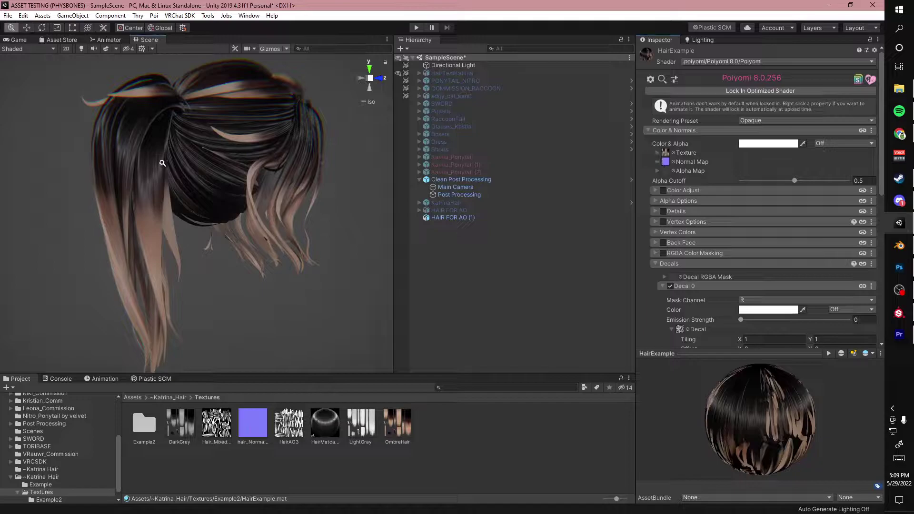
# Examine the ombre hair with its AO decal from both sides, including the ponytail tips
pyautogui.keyDown('alt'); pyautogui.moveTo(163, 161); pyautogui.dragTo(224, 249, button='right'); pyautogui.keyUp('alt')
pyautogui.keyDown('alt'); pyautogui.moveTo(224, 249); pyautogui.dragTo(304, 261); pyautogui.keyUp('alt')
pyautogui.moveTo(305, 260); pyautogui.dragTo(310, 210, button='middle')
pyautogui.keyDown('alt'); pyautogui.moveTo(310, 210); pyautogui.dragTo(192, 199, button='right'); pyautogui.keyUp('alt')
pyautogui.keyDown('alt'); pyautogui.moveTo(192, 200); pyautogui.dragTo(457, 197); pyautogui.keyUp('alt')
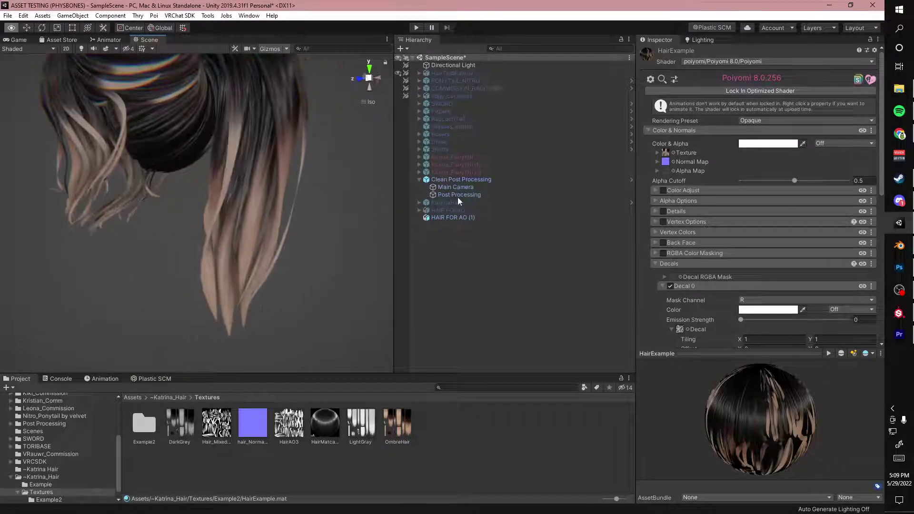
pyautogui.moveTo(244, 187); pyautogui.dragTo(257, 241, button='middle')
pyautogui.keyDown('alt'); pyautogui.moveTo(257, 241); pyautogui.dragTo(245, 241, button='right'); pyautogui.keyUp('alt')
# Lower Decal 0's alpha to compare the hair with weaker AO shading, and restore it to 1
pyautogui.scroll(-3, 706, 139)
pyautogui.scroll(-5, 761, 214)
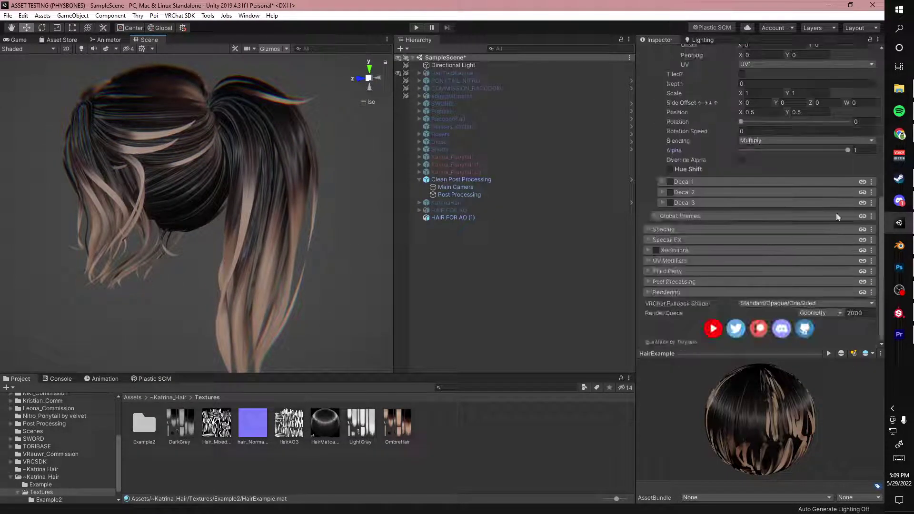
pyautogui.moveTo(847, 154); pyautogui.dragTo(816, 157)
pyautogui.moveTo(822, 175); pyautogui.dragTo(888, 193)
pyautogui.keyDown('alt'); pyautogui.moveTo(264, 219); pyautogui.dragTo(347, 300); pyautogui.keyUp('alt')
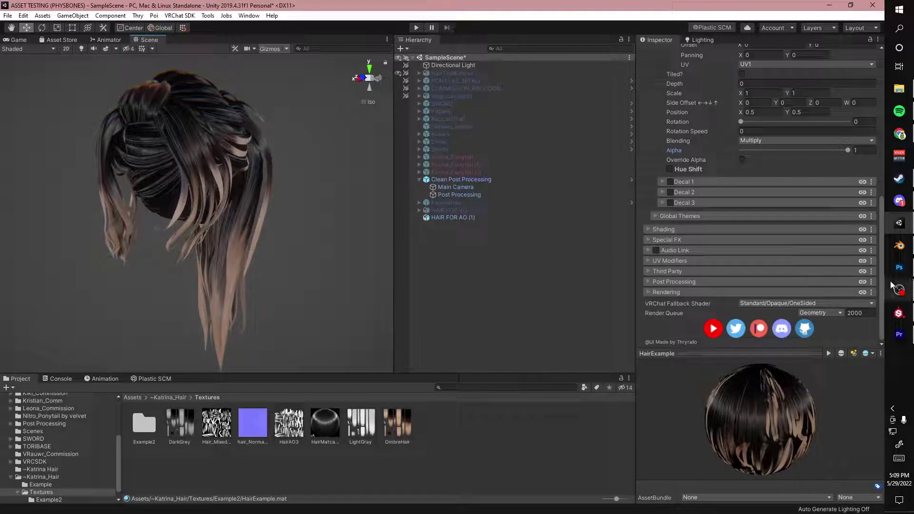
# Open Hair_Mixed_AO.png from the Example2 folder in Photoshop and try filling a new layer with pink
pyautogui.click(44, 499)
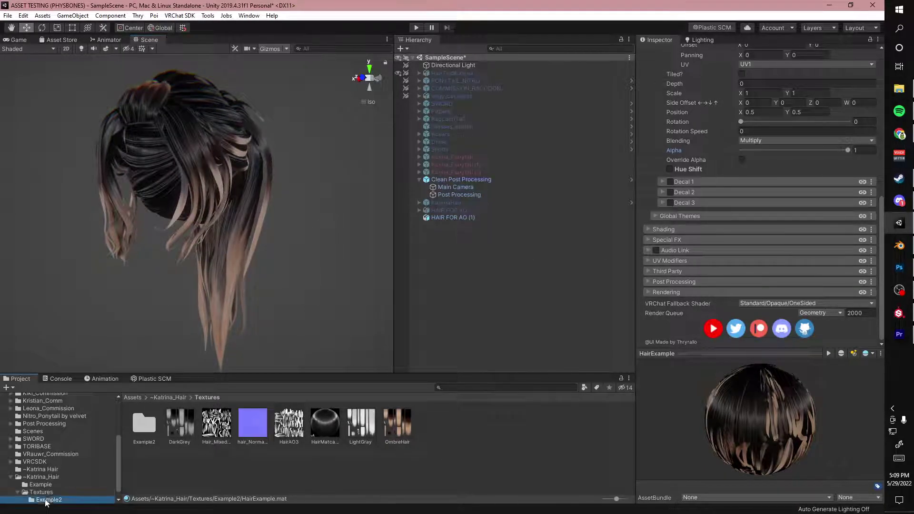
pyautogui.moveTo(181, 423); pyautogui.dragTo(456, 21)
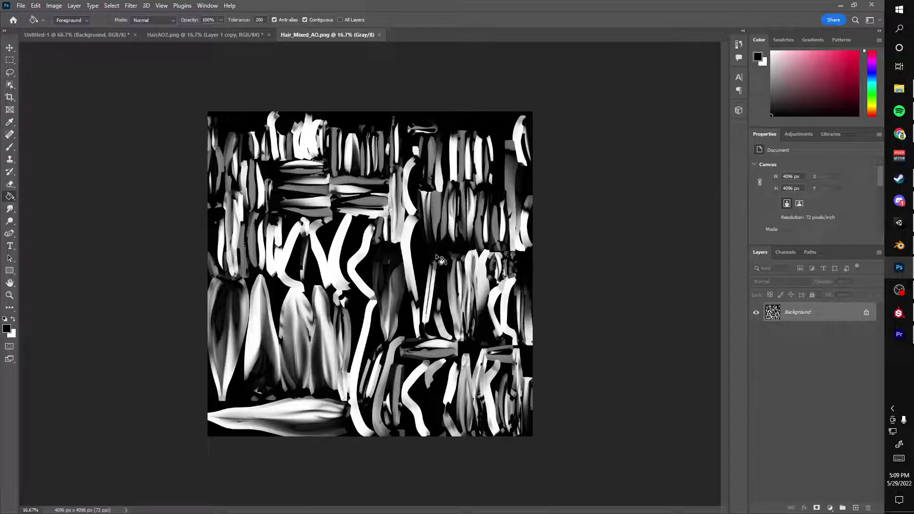
pyautogui.moveTo(805, 70); pyautogui.dragTo(829, 26)
pyautogui.click(855, 508)
pyautogui.click(419, 293)
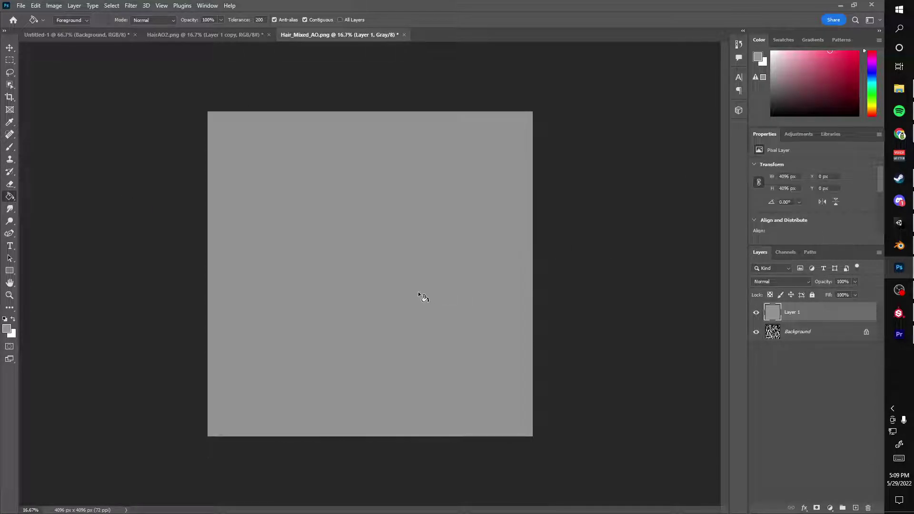
pyautogui.hotkey('ctrl', 'z')
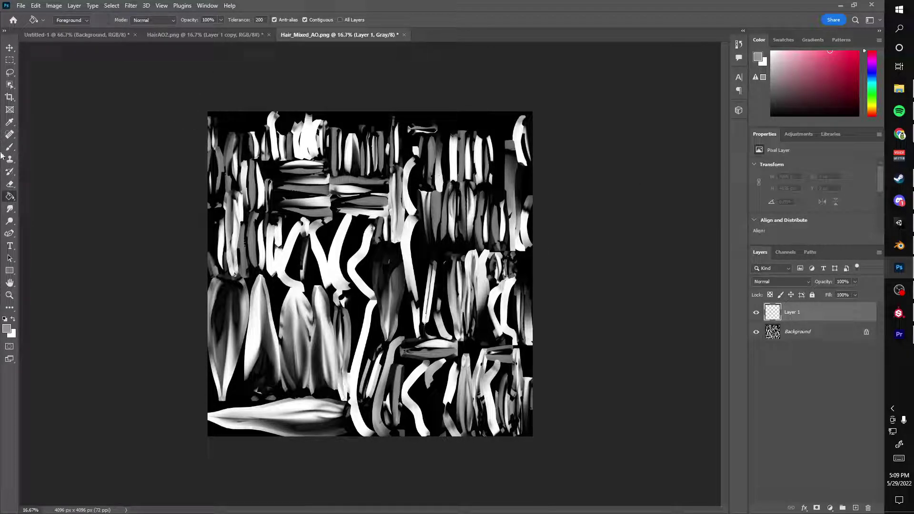
# Create a new 4096 x 4096 px RGB document at 72 ppi with a white background
pyautogui.click(19, 6)
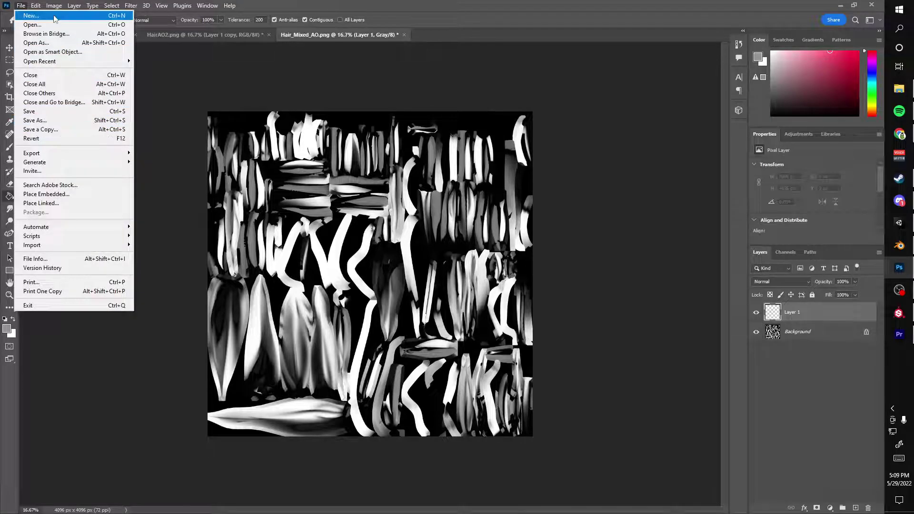
pyautogui.click(54, 18)
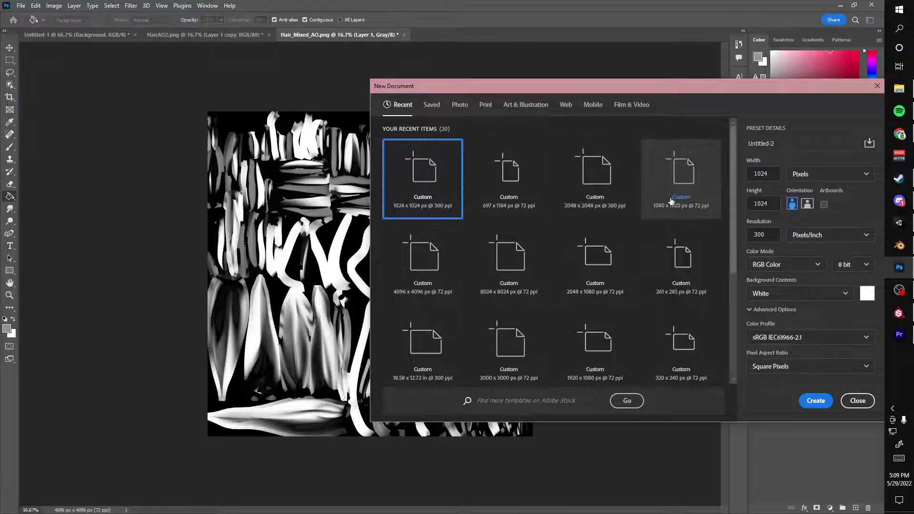
pyautogui.click(416, 266)
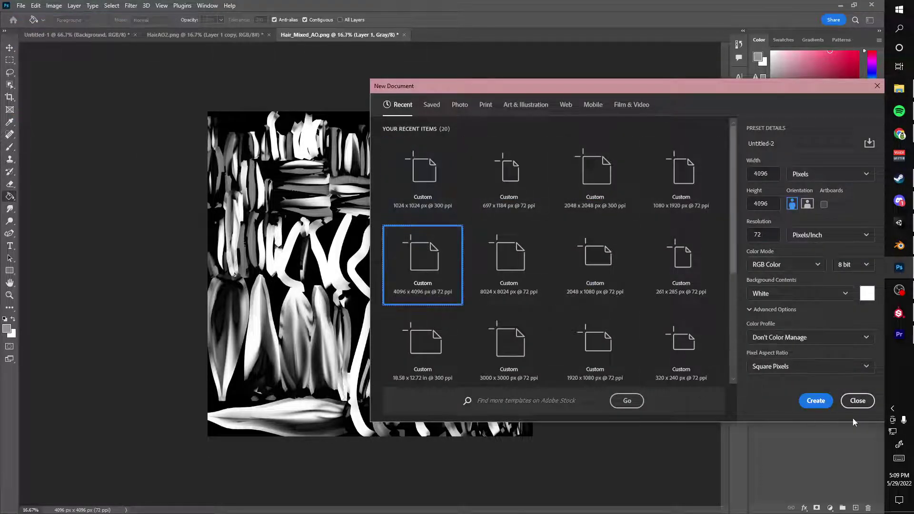
pyautogui.click(815, 401)
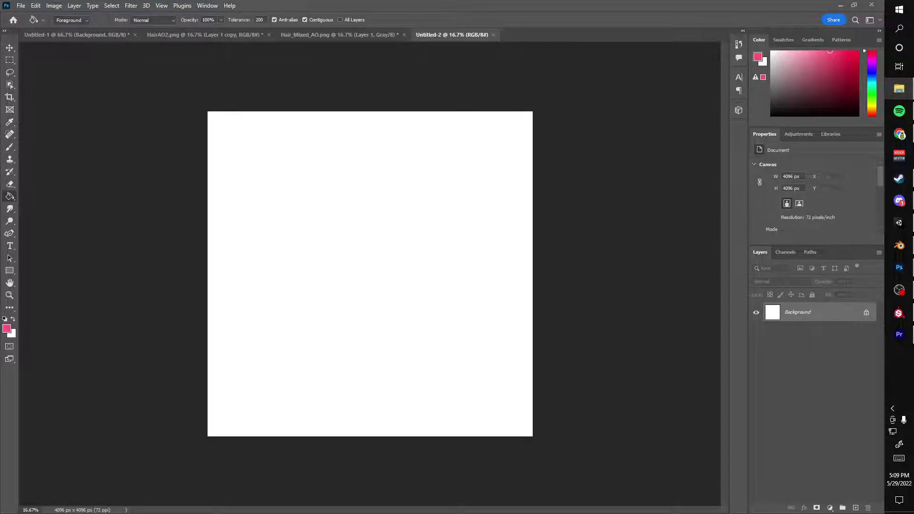
# Place Hair_Mixed_AO.png into the new 4096 px Photoshop document at full canvas size
pyautogui.click(899, 223)
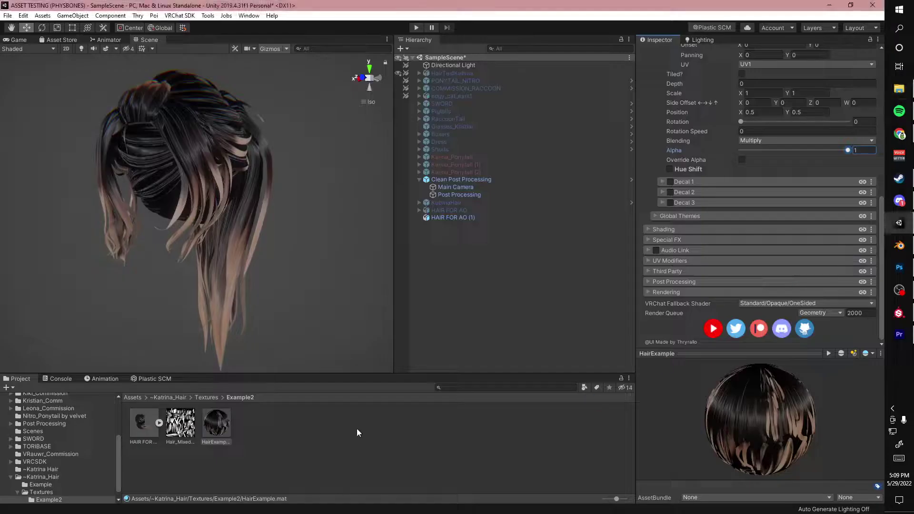
pyautogui.click(898, 334)
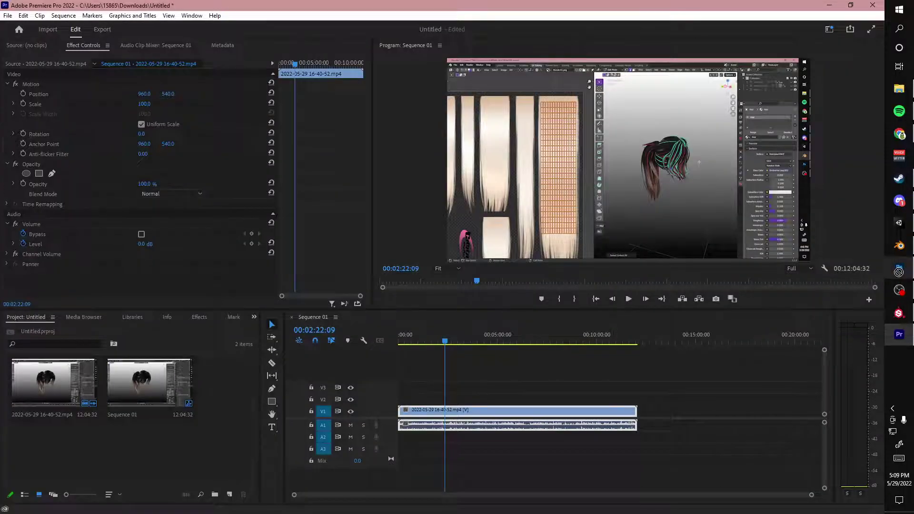
pyautogui.click(898, 268)
pyautogui.moveTo(431, 156); pyautogui.dragTo(369, 263)
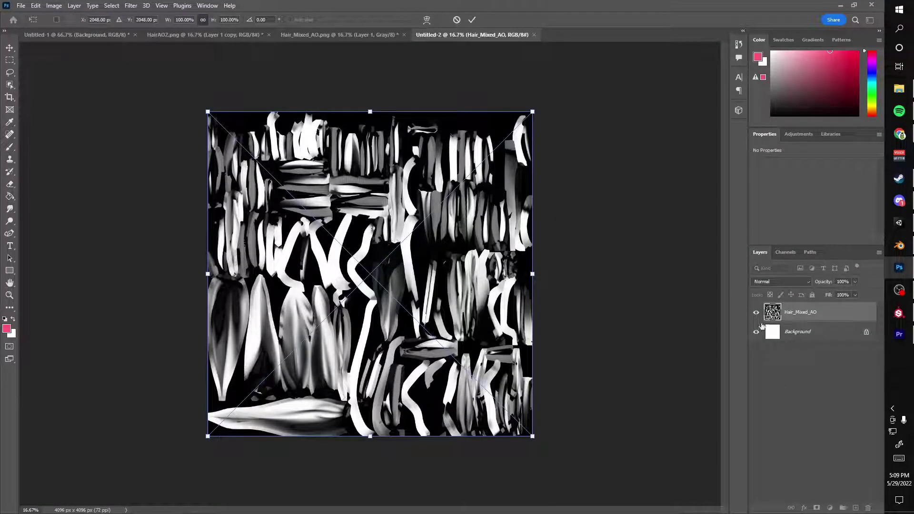
pyautogui.press('Return')
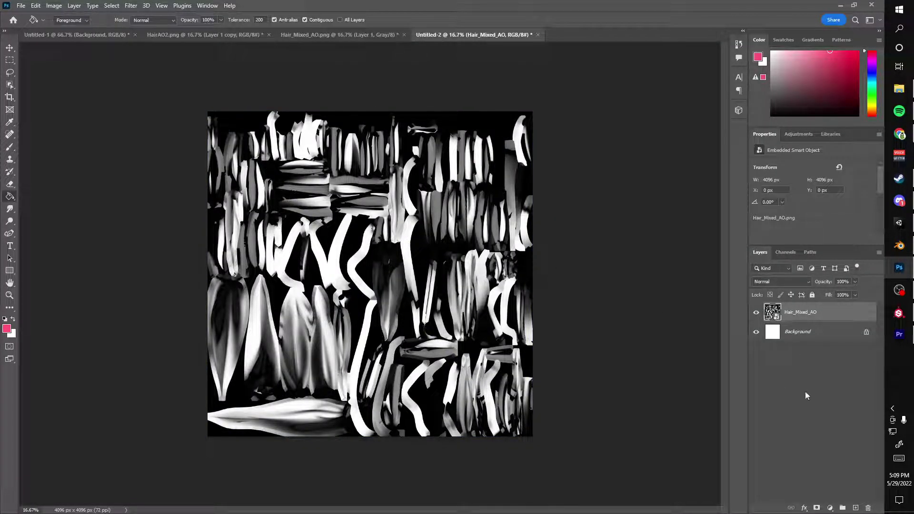
# Add a new layer above the AO image, fill it with pink, and set its blend mode to Screen
pyautogui.click(856, 507)
pyautogui.click(328, 270)
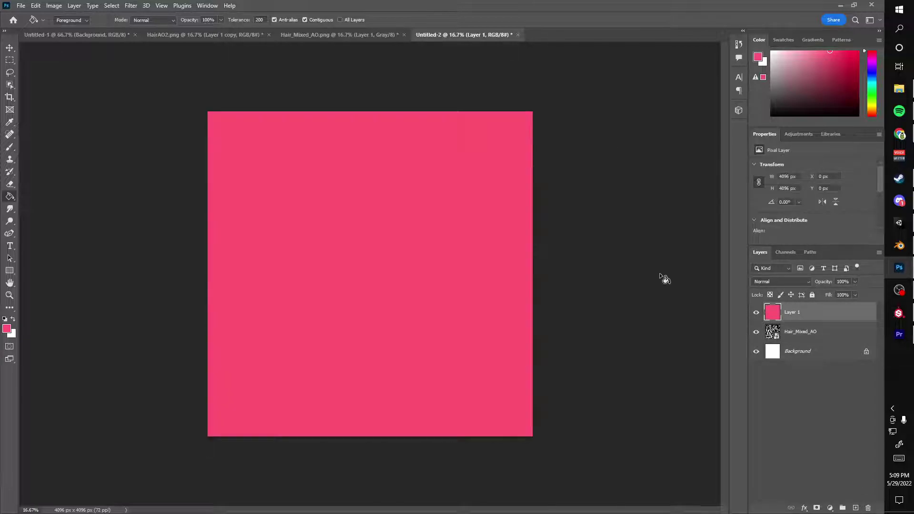
pyautogui.click(783, 282)
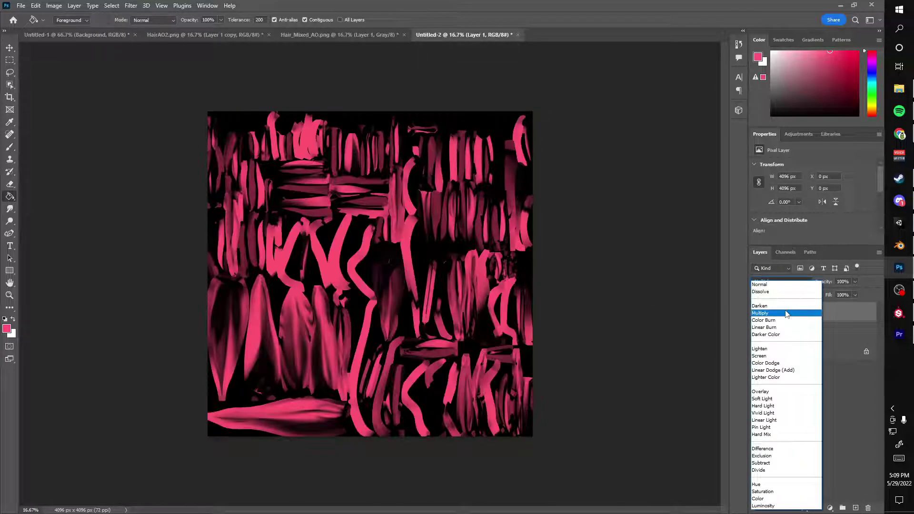
pyautogui.click(774, 355)
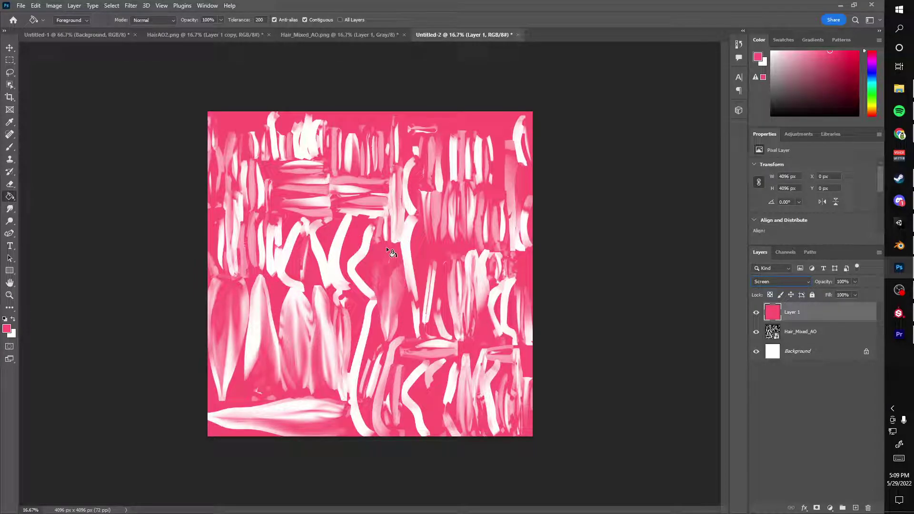
# Export the document as a PNG named AOPink to the Downloads folder
pyautogui.click(19, 5)
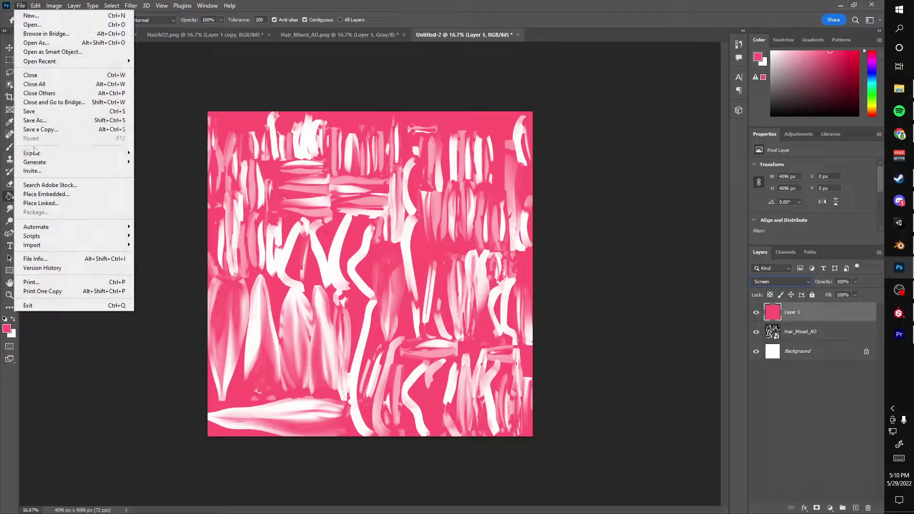
pyautogui.moveTo(33, 153)
pyautogui.click(194, 152)
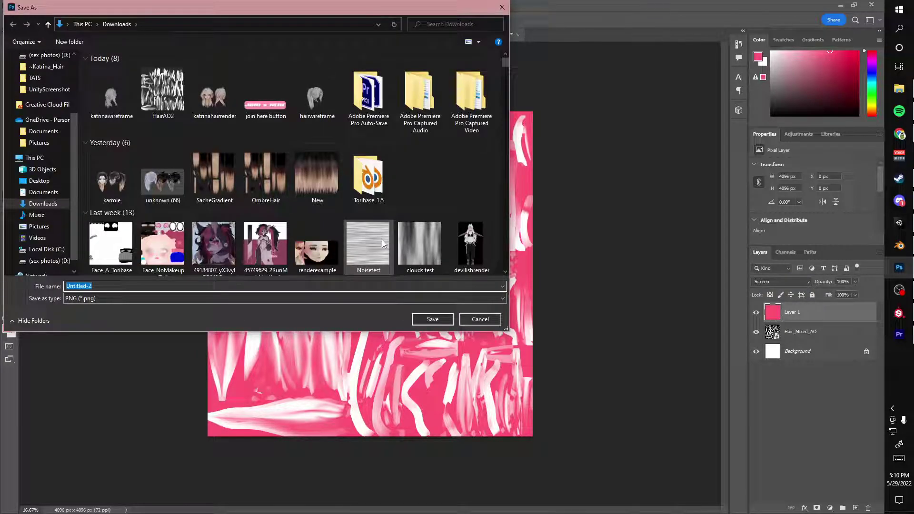
pyautogui.write('AOPink')
pyautogui.press('Return')
# Switch to Unity and replace HairExample's main texture with the pale pink Standard texture from the ~Katrina_Hair folder
pyautogui.click(899, 223)
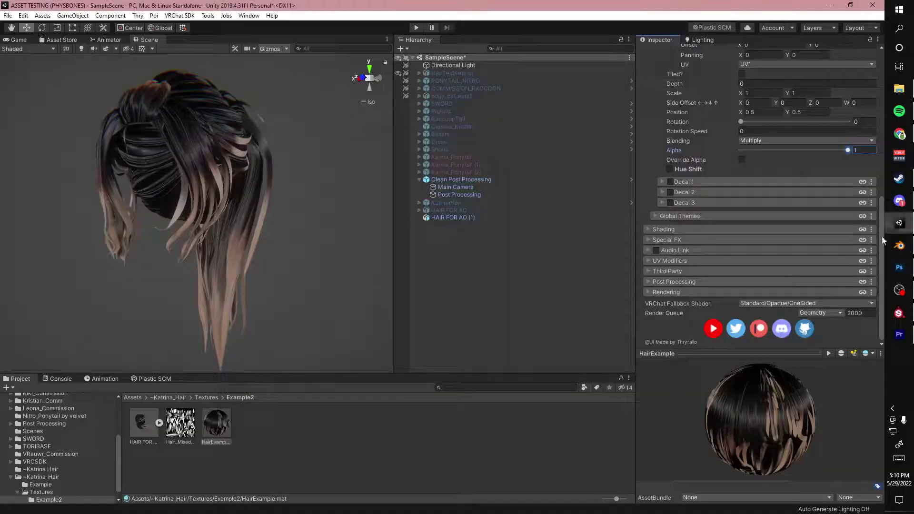
pyautogui.click(42, 485)
pyautogui.click(58, 476)
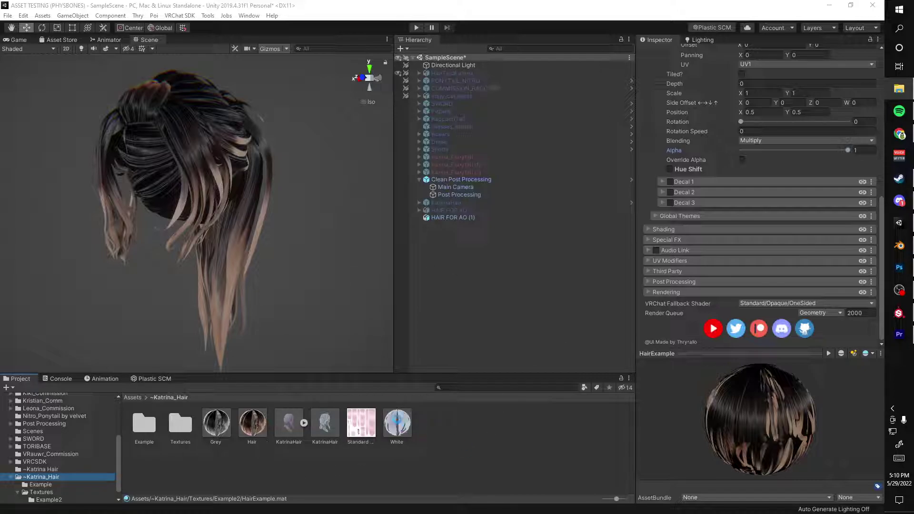
pyautogui.click(193, 137)
pyautogui.click(50, 492)
pyautogui.click(66, 500)
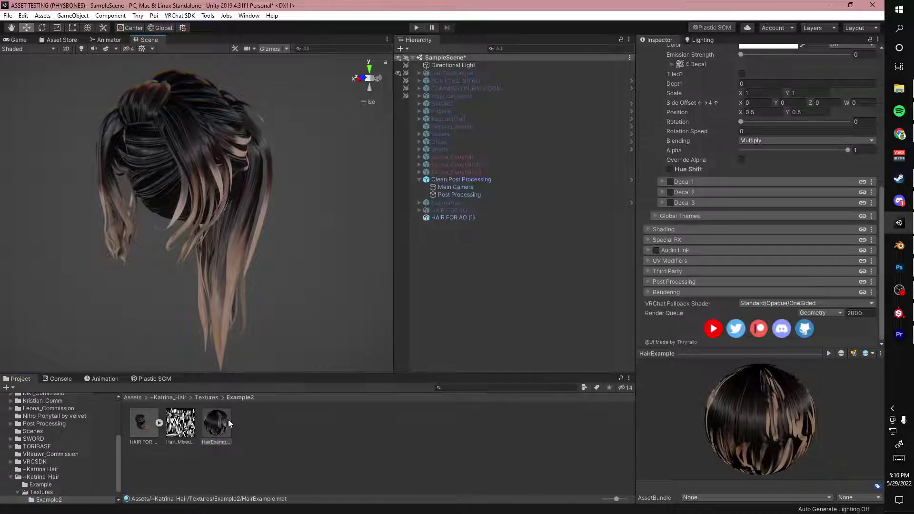
pyautogui.click(42, 484)
pyautogui.click(42, 477)
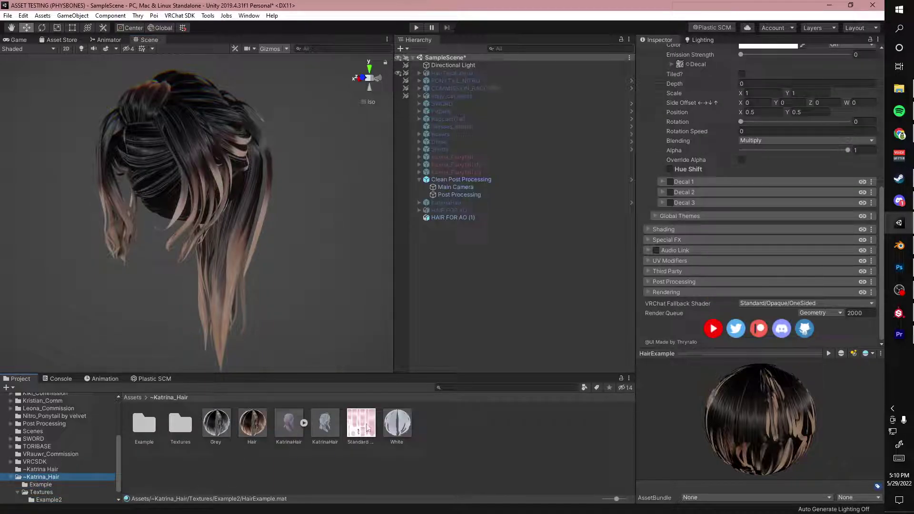
pyautogui.scroll(10, 691, 51)
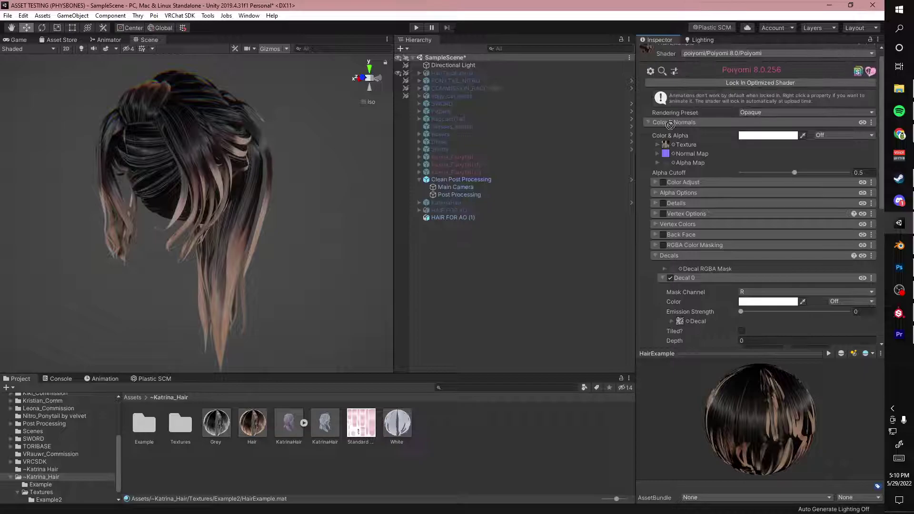
pyautogui.keyDown('alt'); pyautogui.moveTo(218, 212); pyautogui.dragTo(284, 273); pyautogui.keyUp('alt')
pyautogui.moveTo(284, 273); pyautogui.dragTo(277, 258, button='middle')
pyautogui.keyDown('alt'); pyautogui.moveTo(277, 258); pyautogui.dragTo(285, 251, button='right'); pyautogui.keyUp('alt')
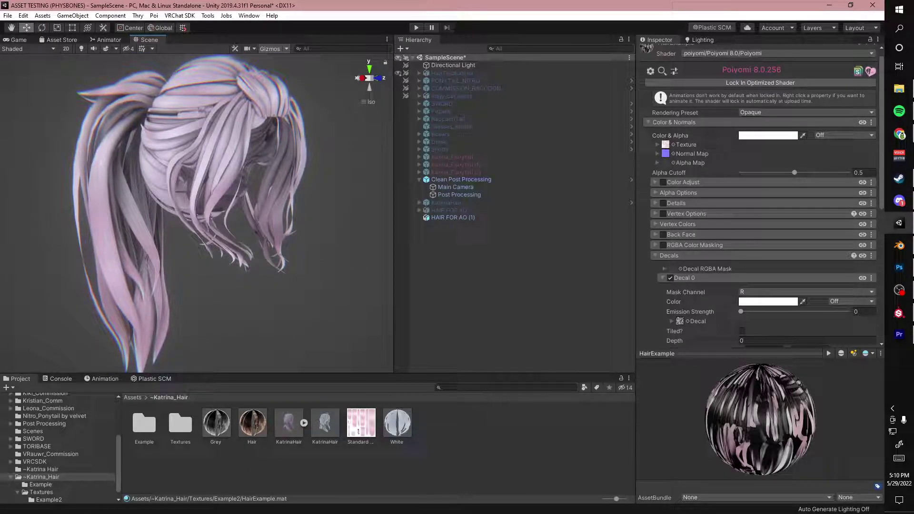
# Import AOPink into the Example2 folder and assign it as Decal 0's texture on HairExample
pyautogui.click(44, 500)
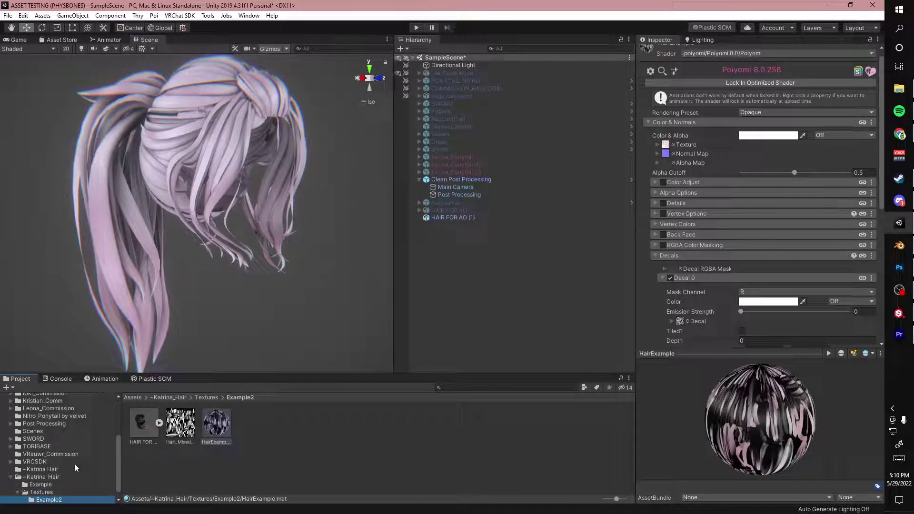
pyautogui.scroll(-1, 75, 468)
pyautogui.hotkey('alt', 'Tab')
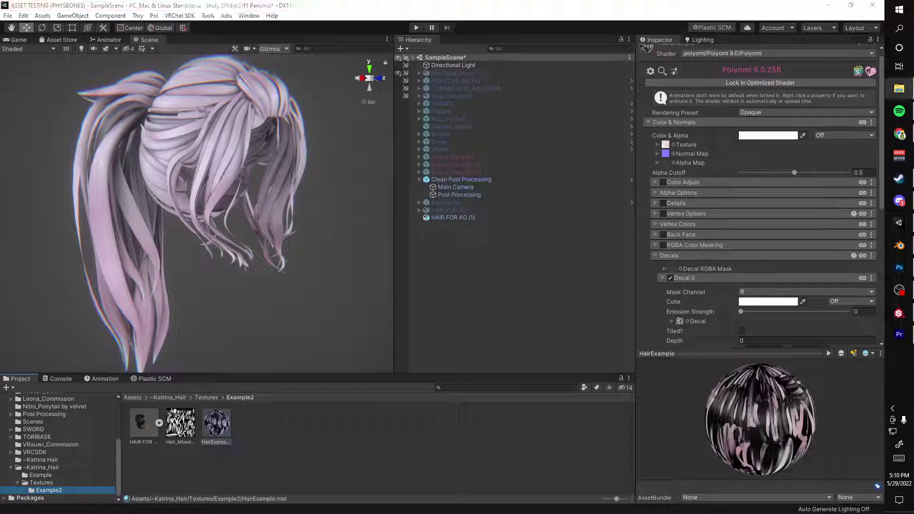
pyautogui.moveTo(77, 491); pyautogui.dragTo(259, 458)
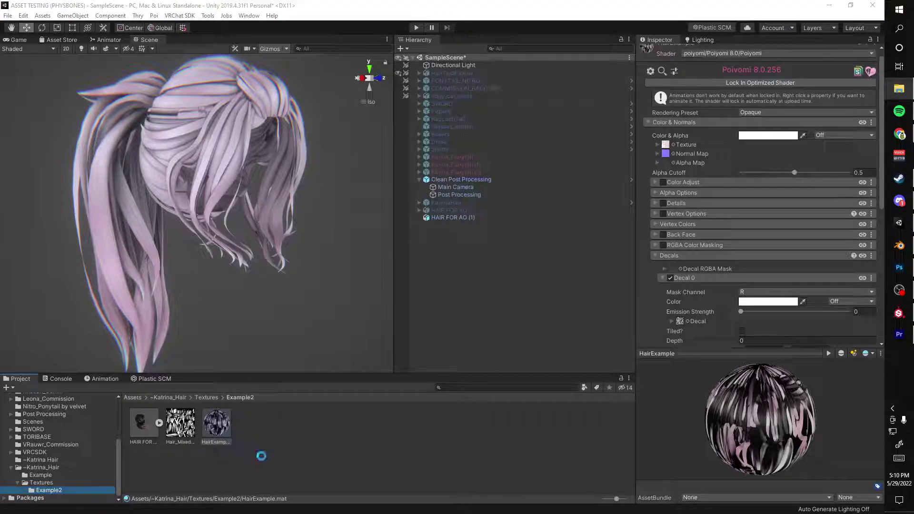
pyautogui.moveTo(144, 423); pyautogui.dragTo(680, 321)
pyautogui.keyDown('alt'); pyautogui.moveTo(195, 229); pyautogui.dragTo(371, 213); pyautogui.keyUp('alt')
pyautogui.keyDown('alt'); pyautogui.moveTo(283, 258); pyautogui.dragTo(626, 248); pyautogui.keyUp('alt')
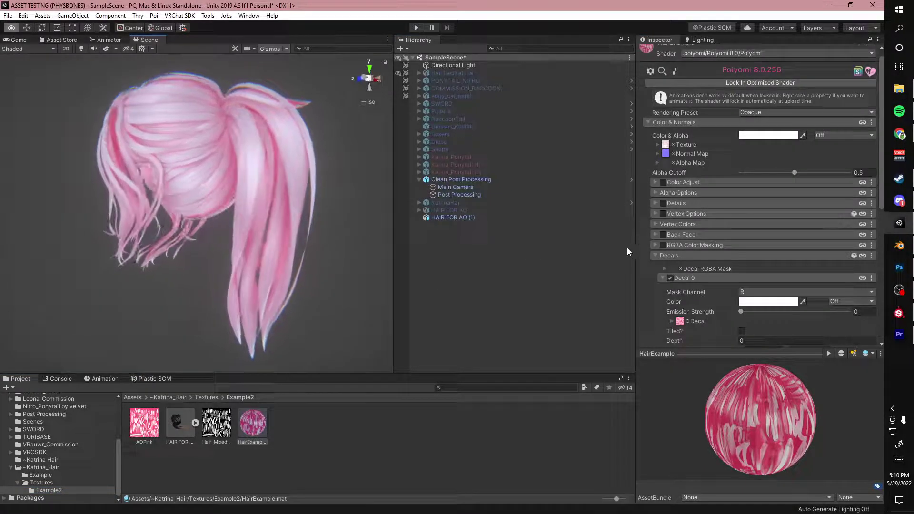
pyautogui.keyDown('alt'); pyautogui.moveTo(304, 245); pyautogui.dragTo(357, 241); pyautogui.keyUp('alt')
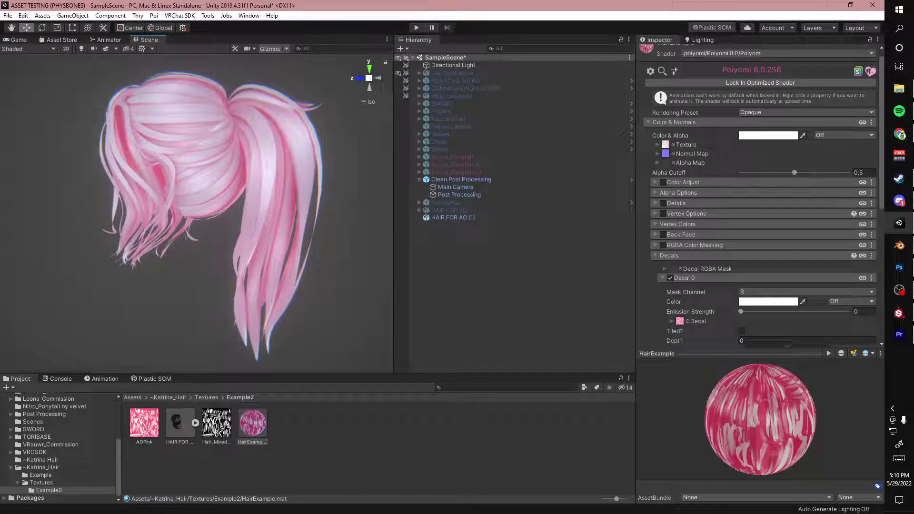
# Enable Hue Shift on Decal 0 and set it to 0.461 to turn the pink shading teal
pyautogui.click(899, 247)
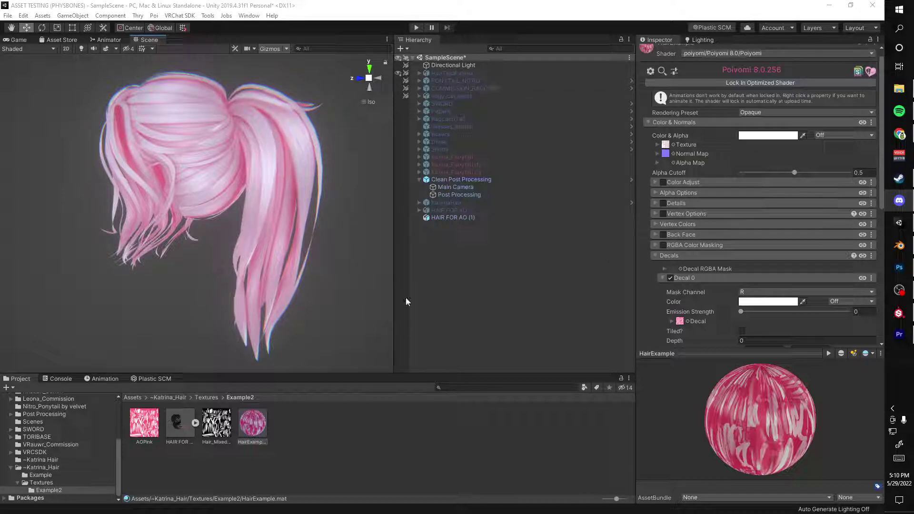
pyautogui.keyDown('alt'); pyautogui.moveTo(333, 262); pyautogui.dragTo(456, 262); pyautogui.keyUp('alt')
pyautogui.keyDown('alt'); pyautogui.moveTo(318, 265); pyautogui.dragTo(336, 247); pyautogui.keyUp('alt')
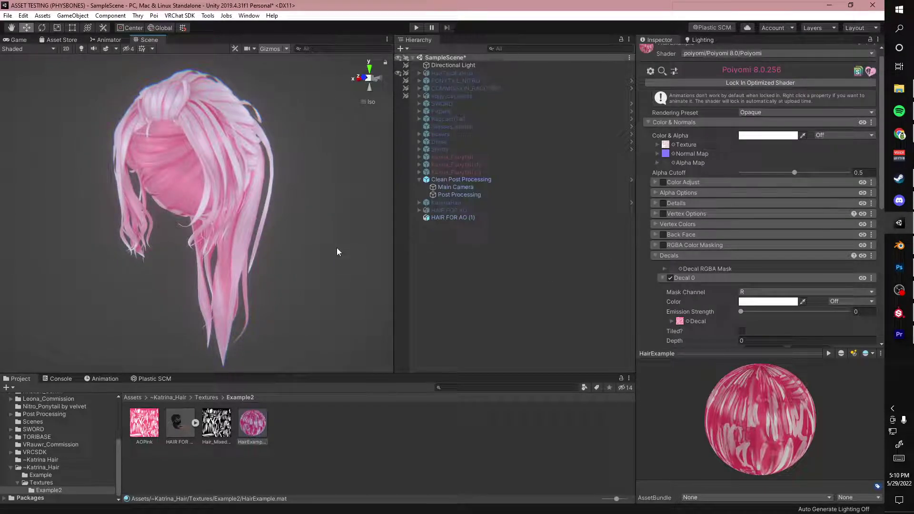
pyautogui.scroll(-4, 674, 206)
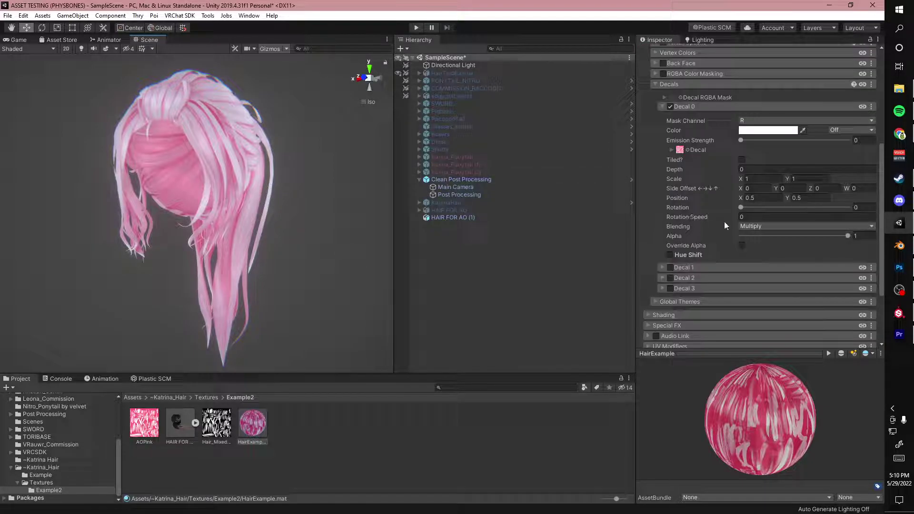
pyautogui.click(669, 254)
pyautogui.moveTo(745, 274); pyautogui.dragTo(787, 289)
pyautogui.keyDown('alt'); pyautogui.moveTo(362, 257); pyautogui.dragTo(424, 259); pyautogui.keyUp('alt')
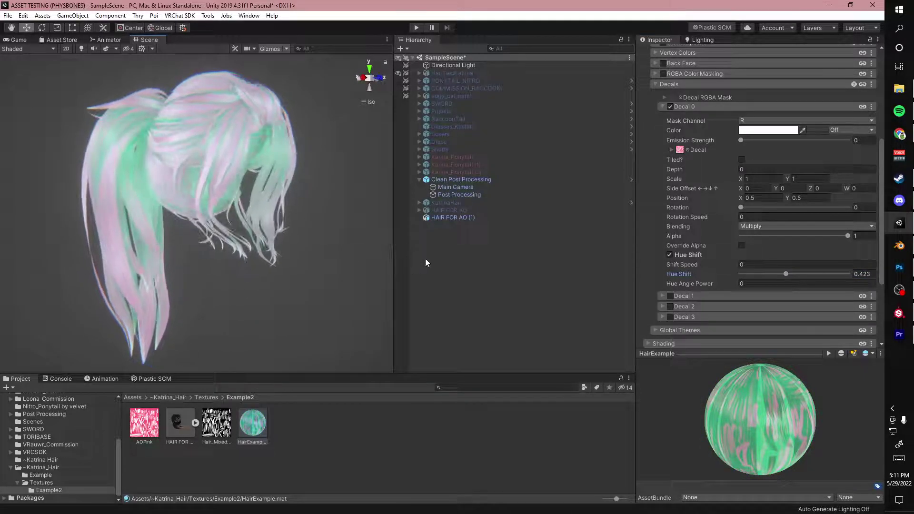
pyautogui.moveTo(784, 275); pyautogui.dragTo(790, 295)
# Enable Color Adjust with its Hue Shift on the base colour and set the shift to 0.387
pyautogui.scroll(8, 772, 256)
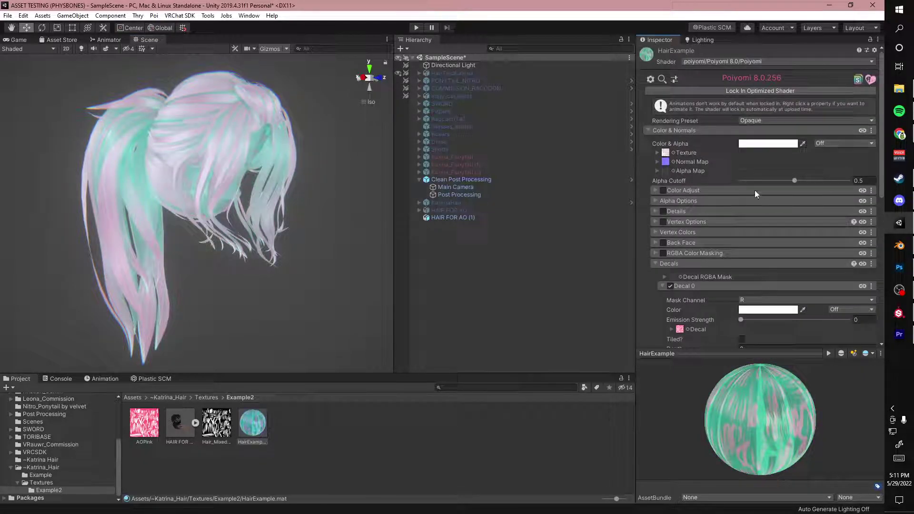
pyautogui.click(680, 191)
pyautogui.click(691, 234)
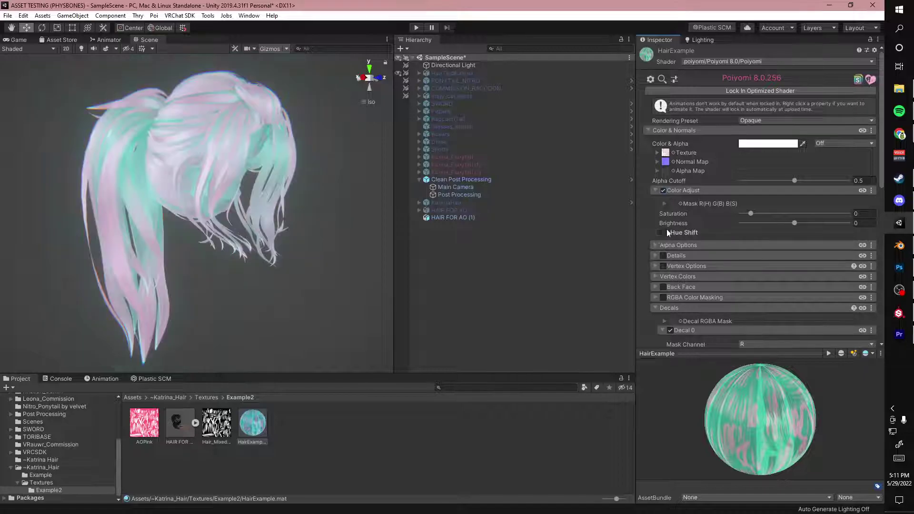
pyautogui.moveTo(742, 252); pyautogui.dragTo(778, 255)
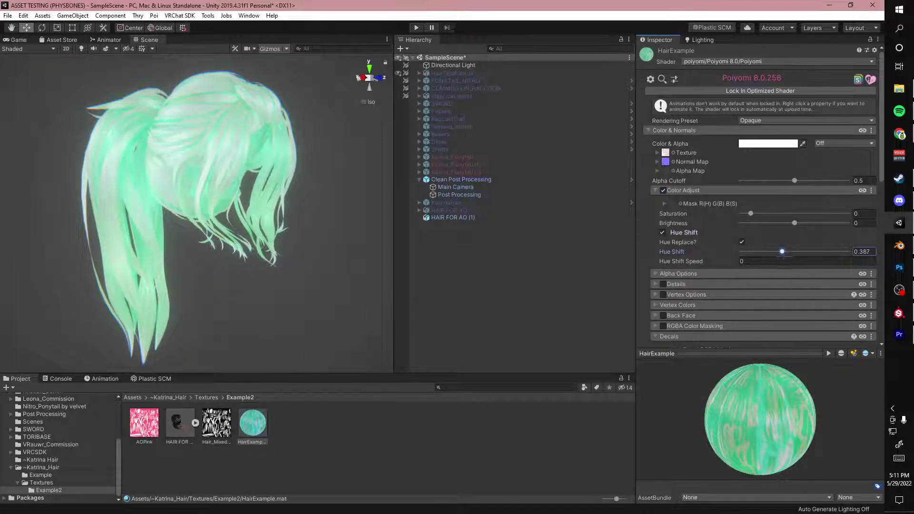
# Lower Decal 0's Hue Shift to compare shading colours, set it to 0.45, and view the hair from both sides
pyautogui.scroll(-4, 776, 276)
pyautogui.scroll(-2, 816, 316)
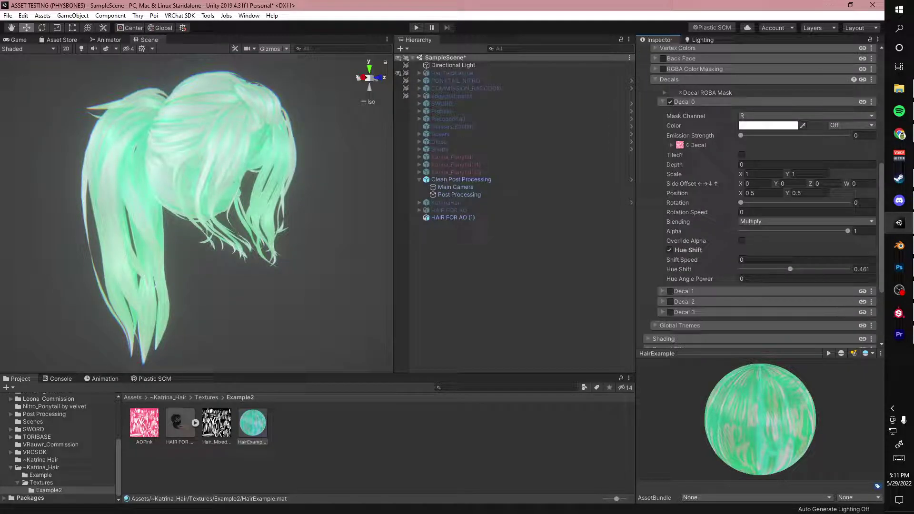
pyautogui.moveTo(780, 271); pyautogui.dragTo(571, 272)
pyautogui.keyDown('alt'); pyautogui.moveTo(288, 202); pyautogui.dragTo(376, 210); pyautogui.keyUp('alt')
pyautogui.click(741, 269)
pyautogui.moveTo(741, 269); pyautogui.dragTo(789, 269)
pyautogui.keyDown('alt'); pyautogui.moveTo(235, 245); pyautogui.dragTo(335, 244); pyautogui.keyUp('alt')
pyautogui.keyDown('alt'); pyautogui.moveTo(253, 224); pyautogui.dragTo(669, 236); pyautogui.keyUp('alt')
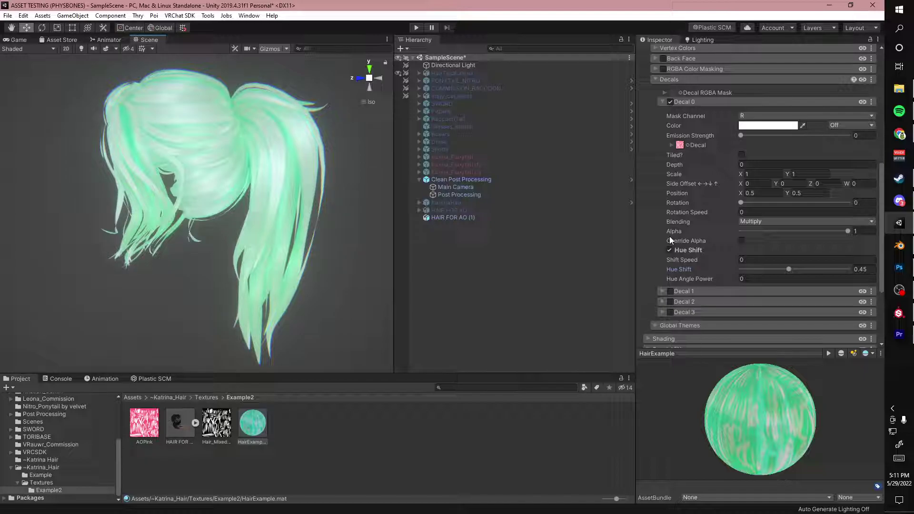
pyautogui.moveTo(231, 246); pyautogui.dragTo(428, 243, button='right')
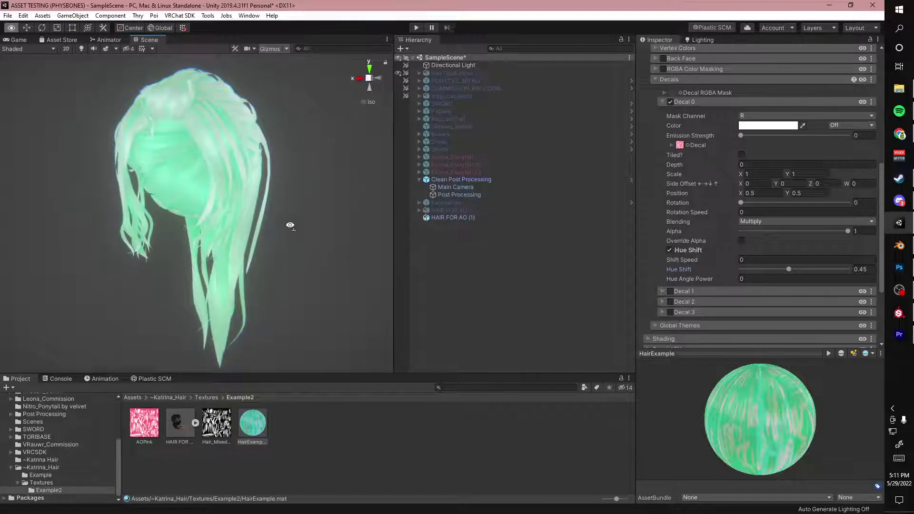
pyautogui.moveTo(290, 225); pyautogui.dragTo(436, 238, button='right')
pyautogui.keyDown('alt'); pyautogui.moveTo(436, 238); pyautogui.dragTo(324, 249); pyautogui.keyUp('alt')
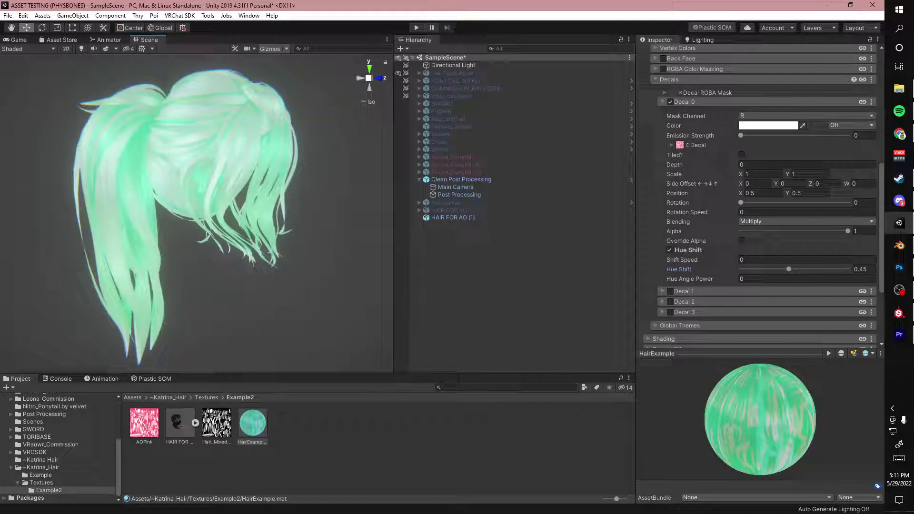